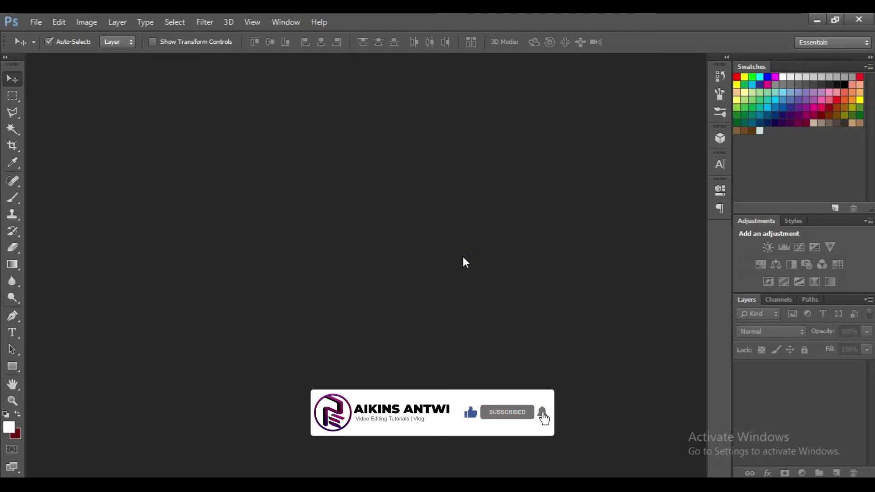
# - Create a new document 26 inches wide and 19 inches high
pyautogui.press('x')
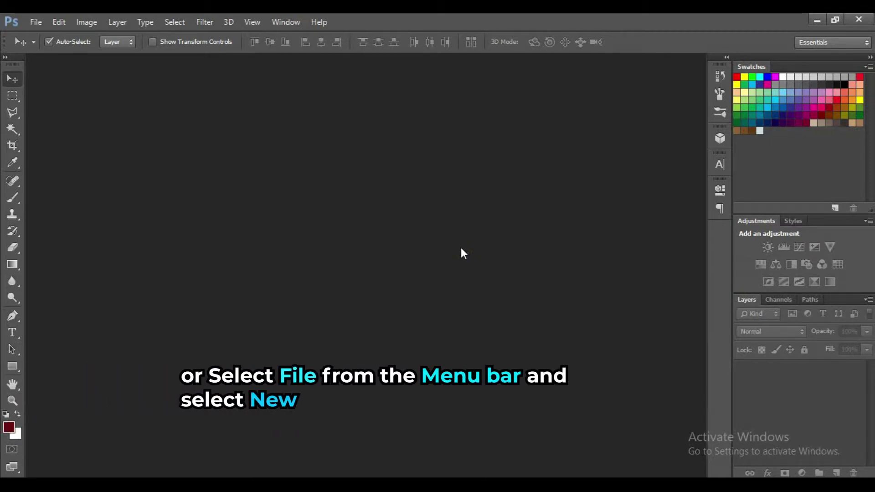
pyautogui.hotkey('ctrl', 'n')
pyautogui.click(426, 153)
pyautogui.click(431, 179)
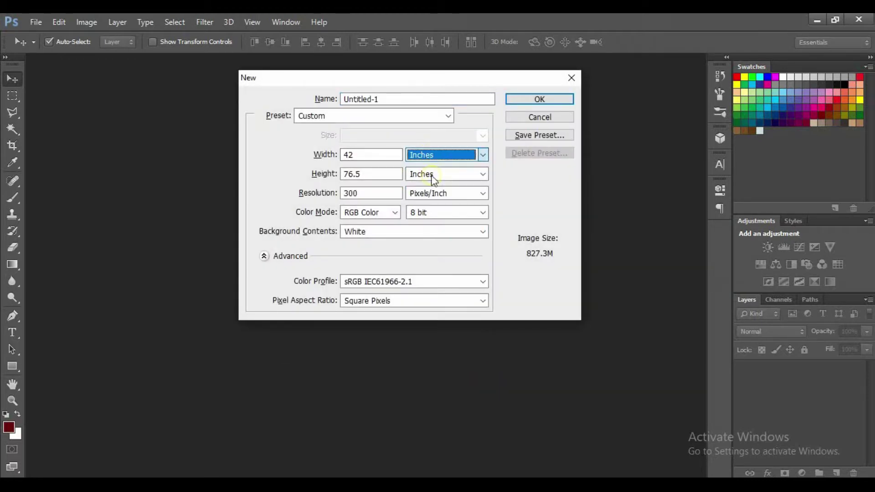
pyautogui.click(375, 156)
pyautogui.write('2')
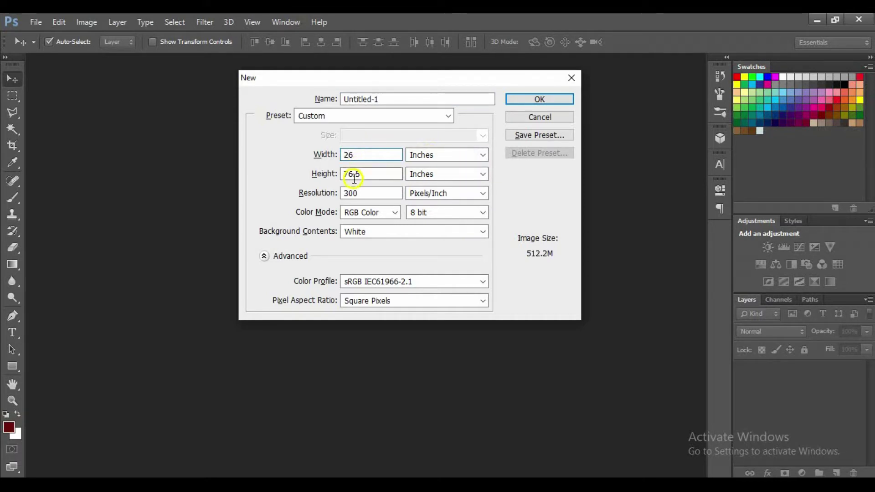
pyautogui.doubleClick(357, 175)
pyautogui.write('19')
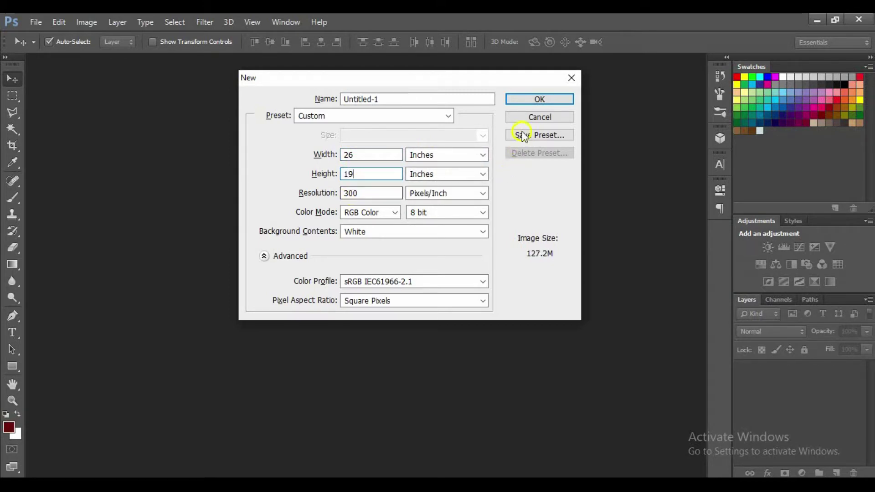
pyautogui.click(526, 104)
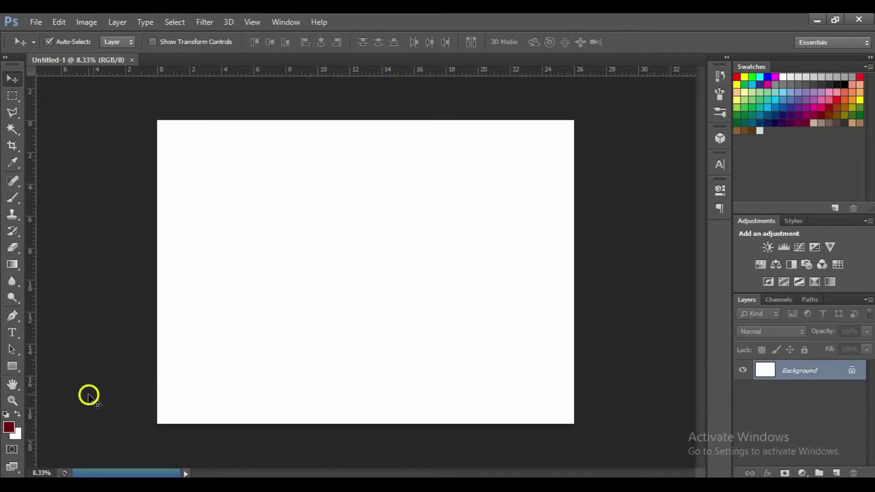
# - Set the foreground colour to pure red ff0000 and fill the background layer with it
pyautogui.click(9, 428)
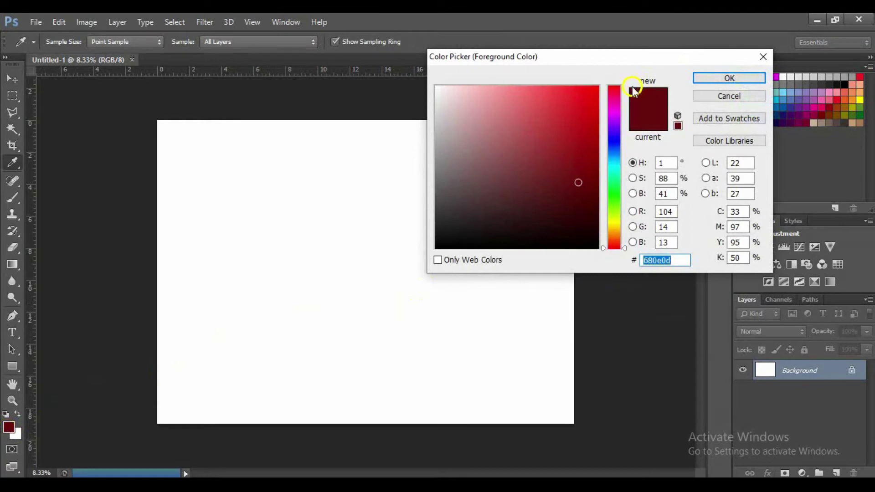
pyautogui.moveTo(589, 93)
pyautogui.mouseDown()
pyautogui.moveTo(604, 63)
pyautogui.moveTo(627, 269)
pyautogui.mouseUp()
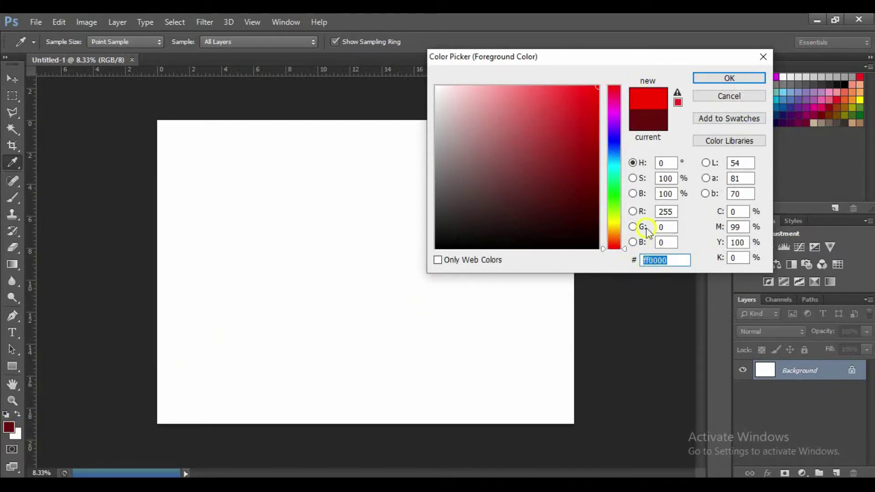
pyautogui.click(710, 84)
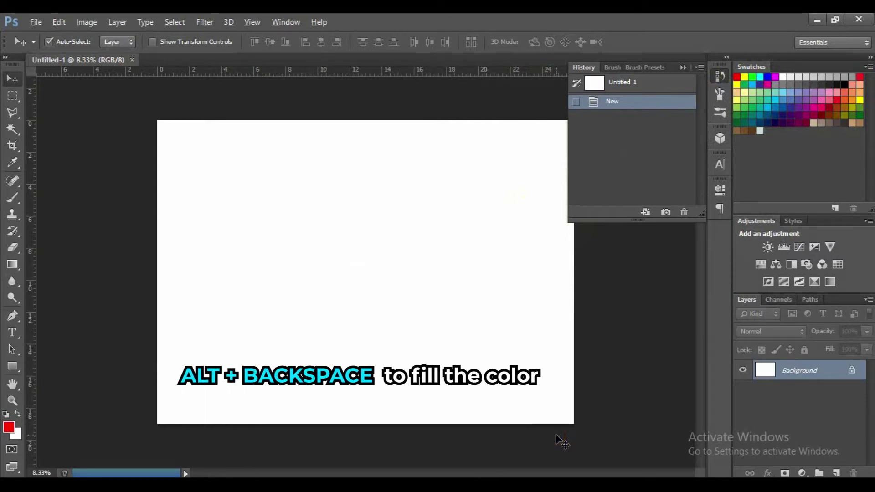
pyautogui.hotkey('alt', 'BackSpace')
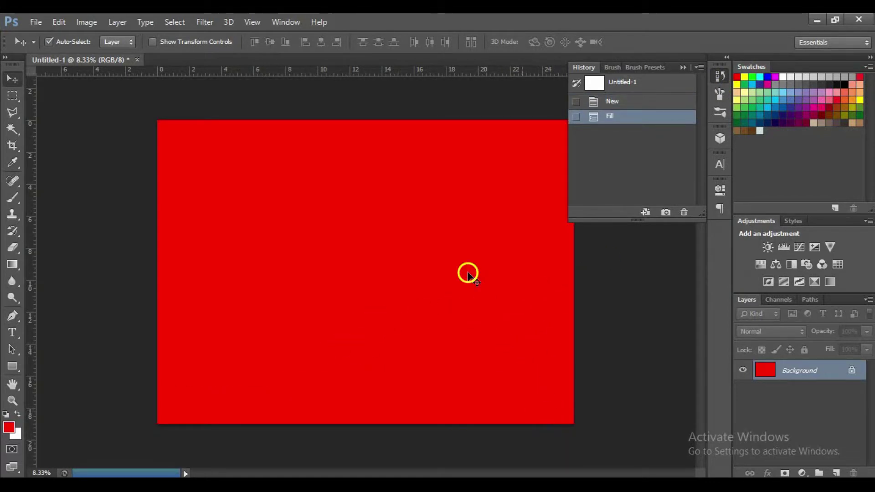
# - Draw a white rectangle of about 8760 by 1752 px across the bottom of the canvas
pyautogui.click(13, 367)
pyautogui.moveTo(12, 368); pyautogui.dragTo(54, 367)
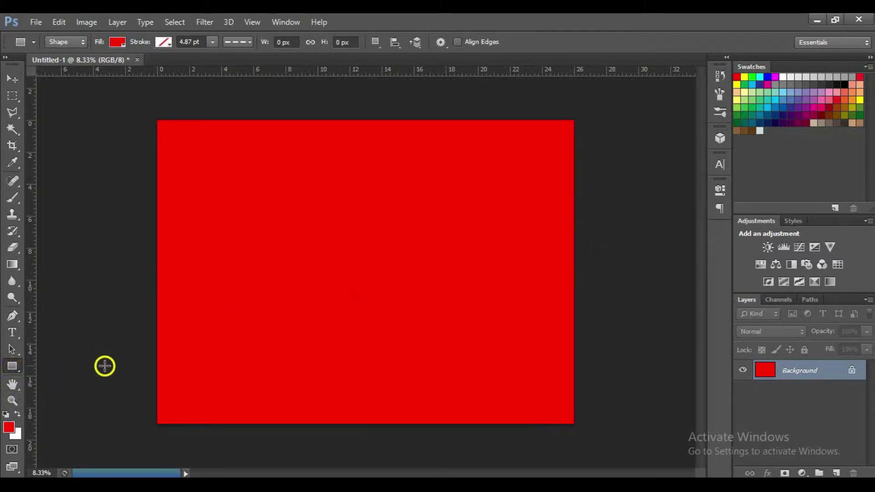
pyautogui.click(17, 412)
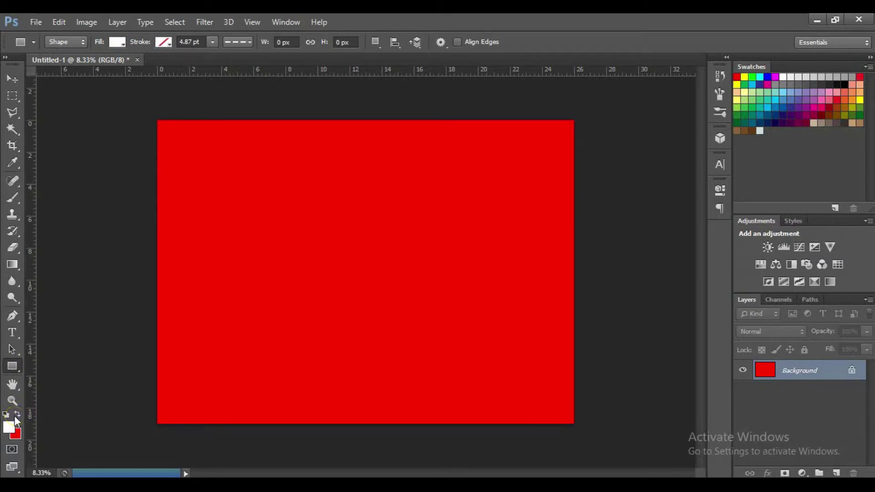
pyautogui.click(26, 415)
pyautogui.moveTo(134, 343); pyautogui.dragTo(602, 436)
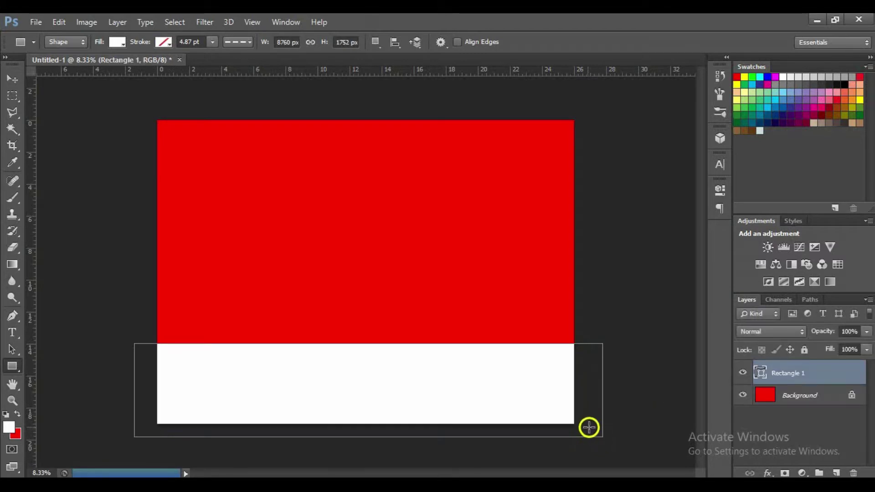
pyautogui.press('Return')
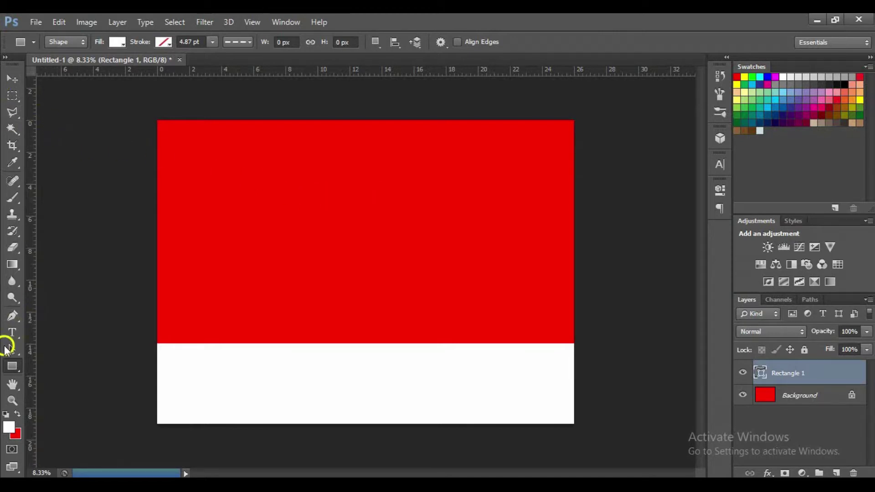
# - Draw a white rounded rectangle of about 1092 by 1428 px overlapping the canvas's upper edge near the left, and shift it slightly into position
pyautogui.rightClick(11, 368)
pyautogui.click(68, 375)
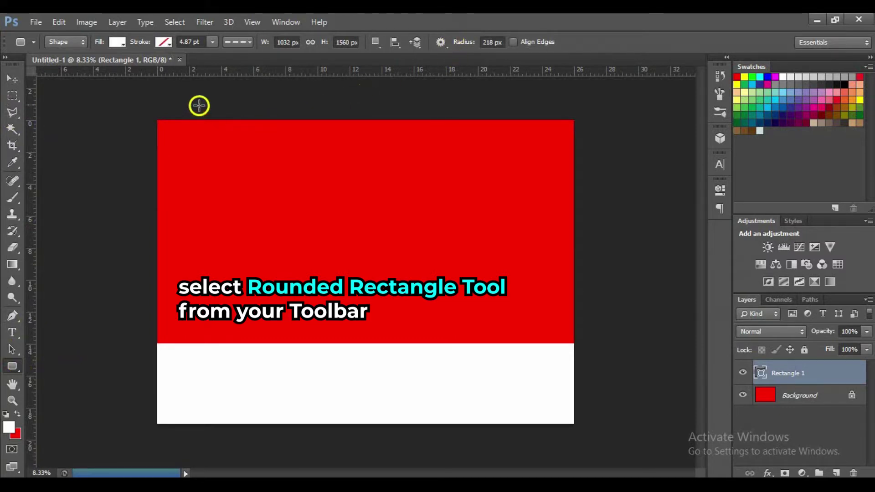
pyautogui.moveTo(202, 105); pyautogui.dragTo(257, 189)
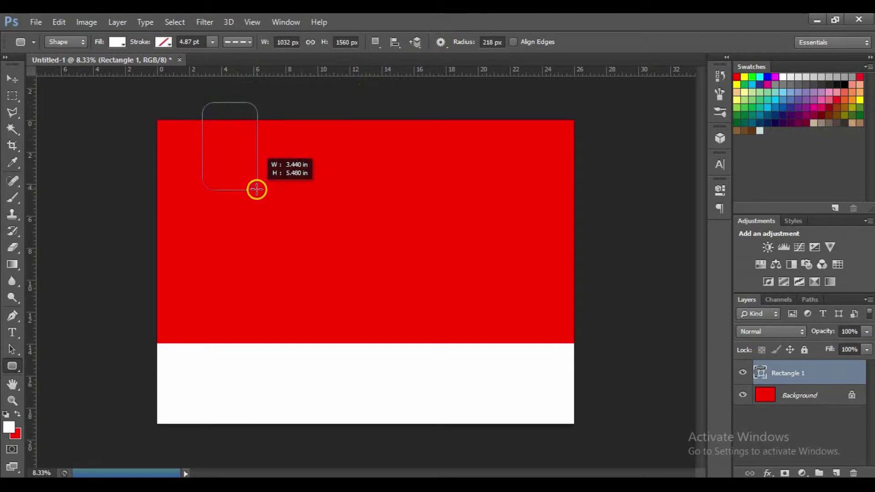
pyautogui.moveTo(257, 189); pyautogui.dragTo(259, 177)
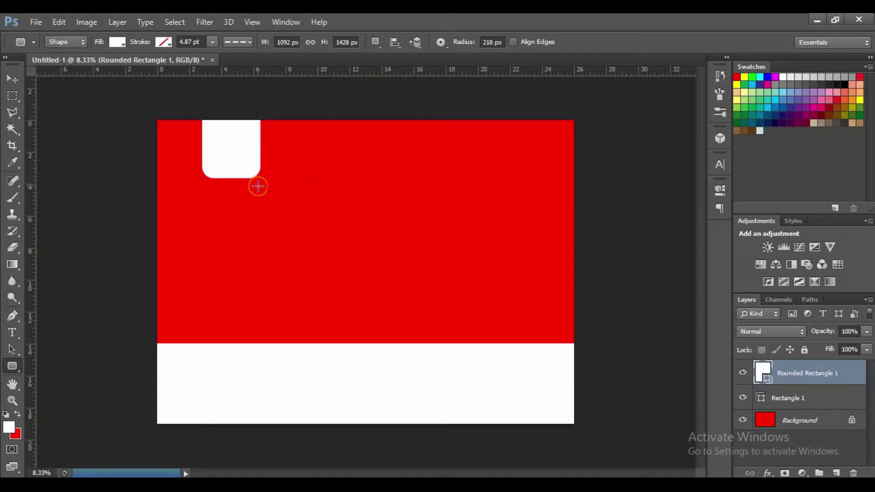
pyautogui.press('v')
pyautogui.moveTo(237, 157)
pyautogui.mouseDown()
pyautogui.moveTo(237, 145)
pyautogui.moveTo(239, 157)
pyautogui.mouseUp()
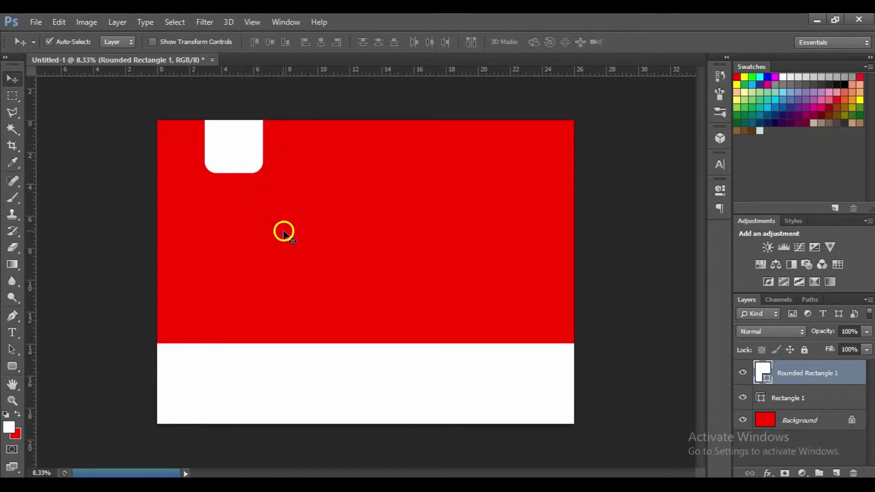
# - Place the round crest logo on the white rounded rectangle and enlarge it proportionally to fit inside
pyautogui.hotkey('ctrl', 'shift', 'alt', 'n')
pyautogui.moveTo(365, 273); pyautogui.dragTo(255, 165)
pyautogui.hotkey('ctrl', 't')
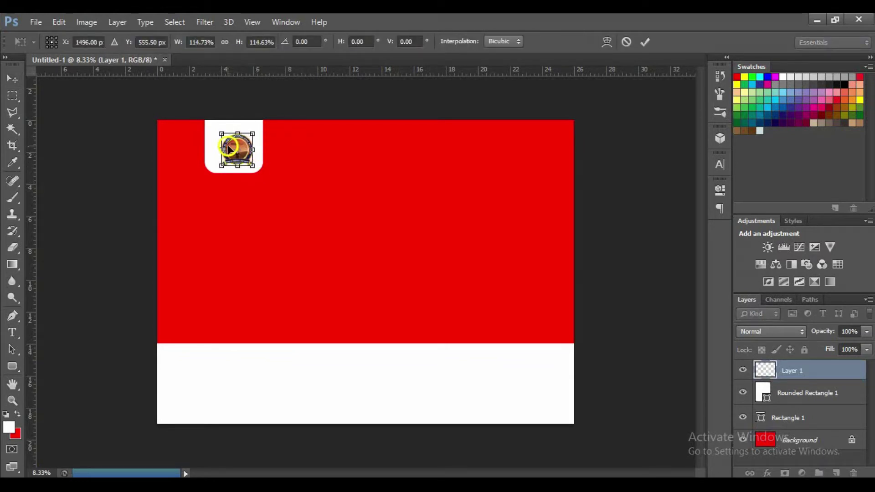
pyautogui.moveTo(212, 128); pyautogui.dragTo(211, 125)
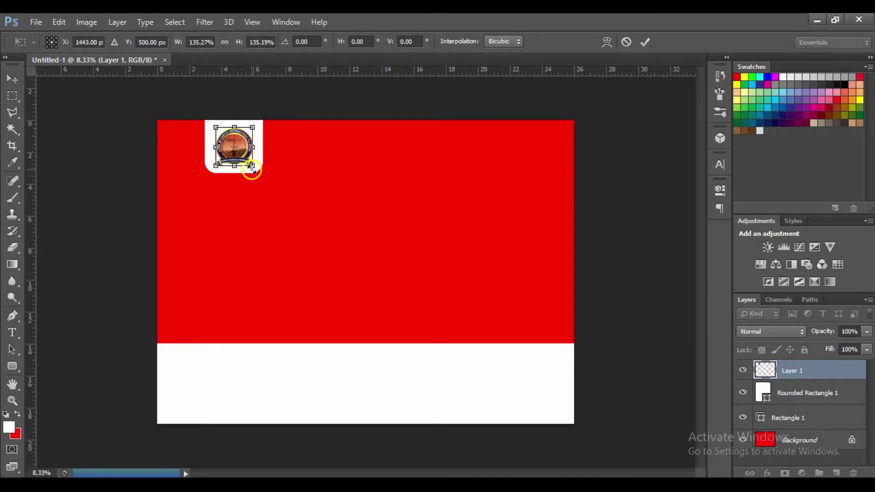
pyautogui.moveTo(252, 166)
pyautogui.mouseDown()
pyautogui.moveTo(311, 238)
pyautogui.moveTo(246, 171)
pyautogui.mouseUp()
pyautogui.click(649, 41)
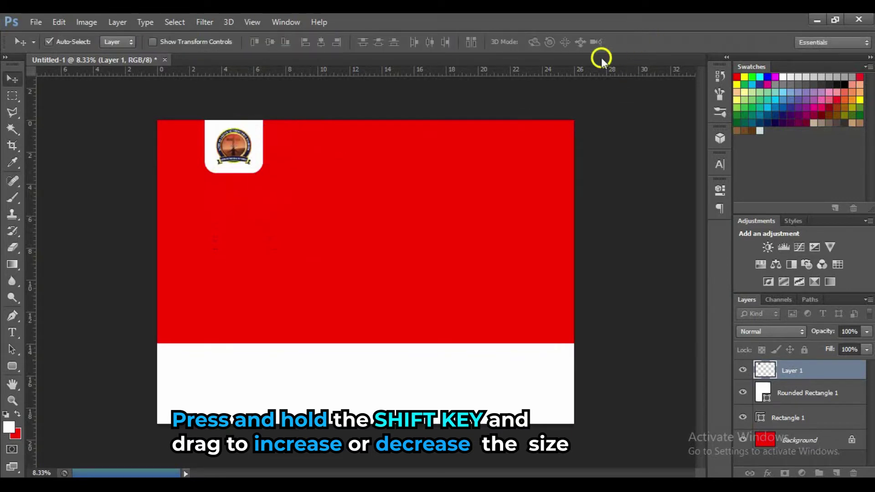
# - Scale the white rounded rectangle behind the logo proportionally to about 95%
pyautogui.click(259, 167)
pyautogui.hotkey('ctrl', 't')
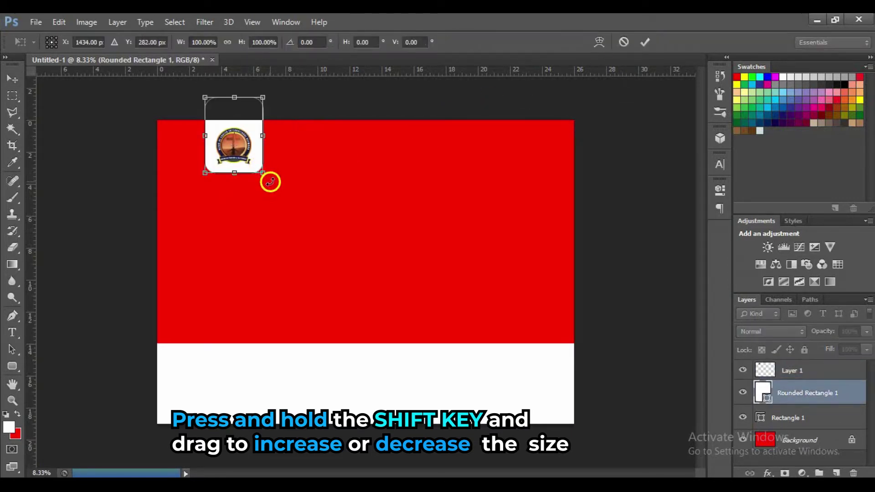
pyautogui.moveTo(264, 172); pyautogui.dragTo(261, 170)
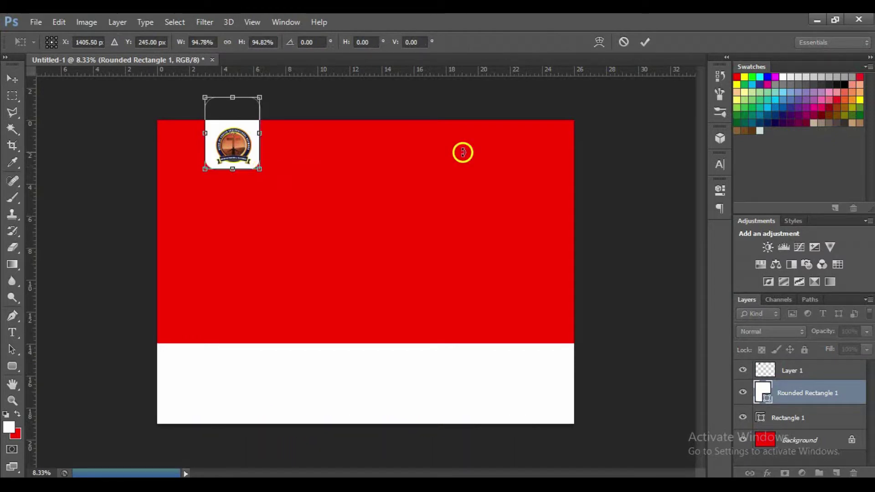
pyautogui.click(642, 42)
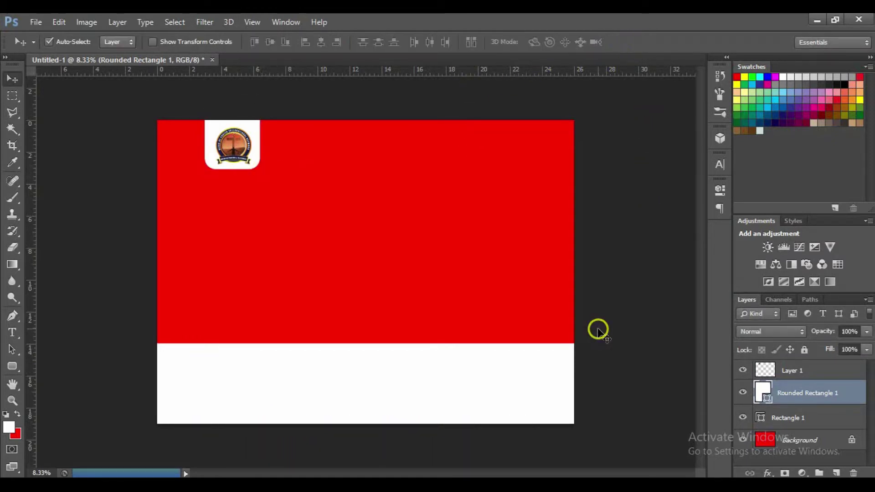
# - Align the horizontal centres of the logo and the white rounded rectangle
pyautogui.keyDown('shift'); pyautogui.click(801, 372); pyautogui.keyUp('shift')
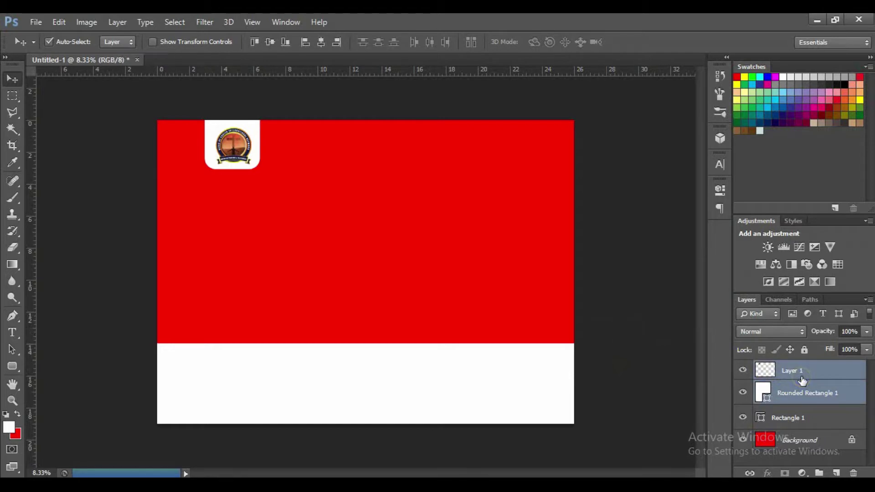
pyautogui.click(805, 395)
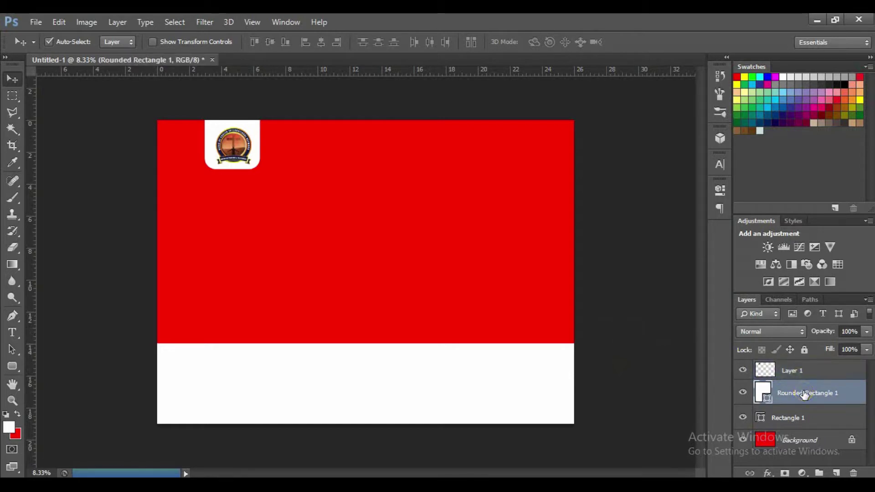
pyautogui.keyDown('shift'); pyautogui.click(806, 369); pyautogui.keyUp('shift')
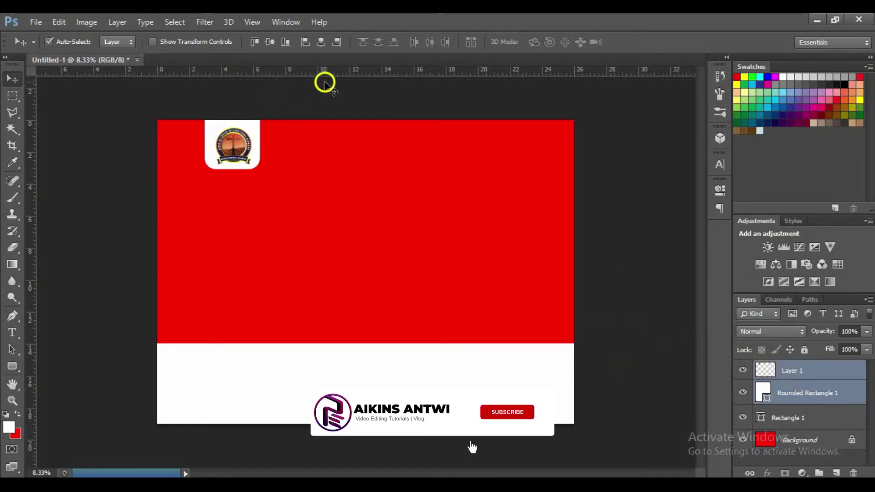
pyautogui.click(322, 43)
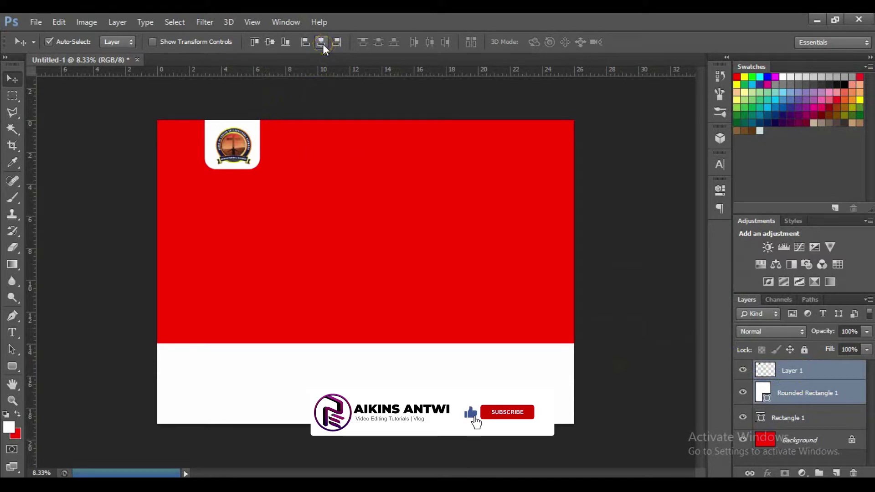
pyautogui.click(322, 43)
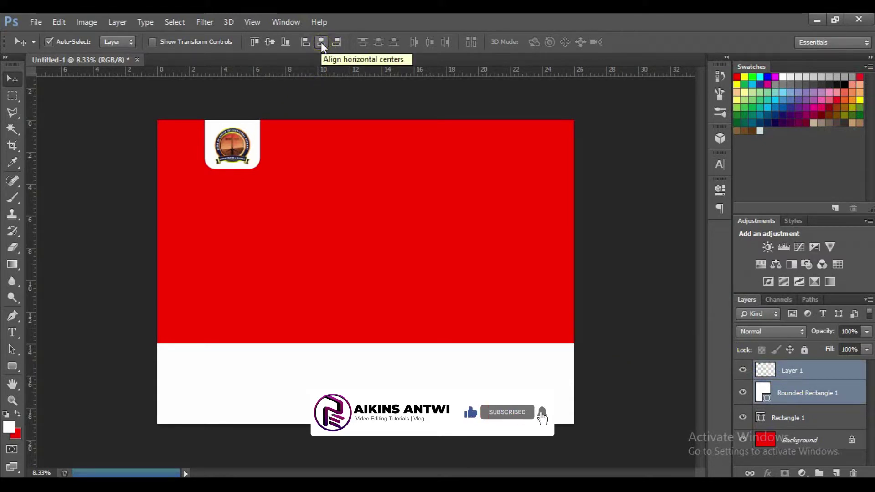
pyautogui.click(321, 42)
pyautogui.click(409, 180)
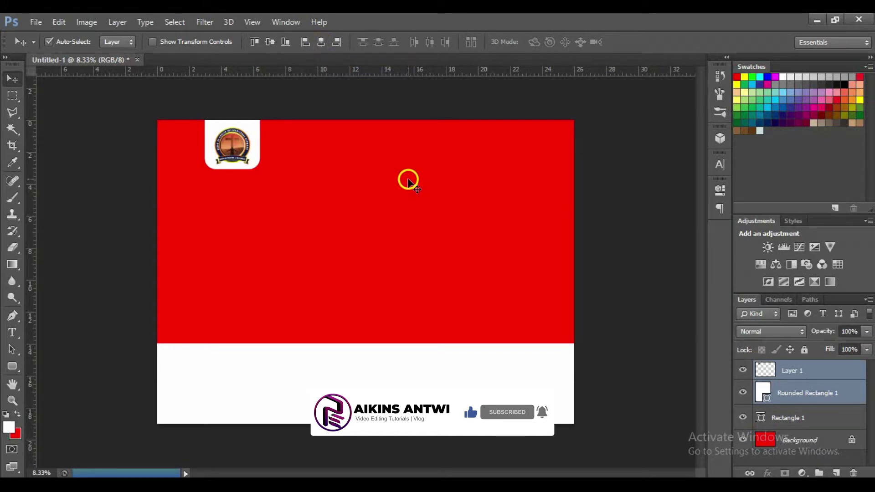
# - Nudge the logo and its rounded rectangle up together toward the canvas's upper edge
pyautogui.hotkey('shift', 'Up')
pyautogui.hotkey('shift', 'Up')
pyautogui.hotkey('shift', 'Up')
pyautogui.hotkey('shift', 'Up')
pyautogui.hotkey('shift', 'Up')
pyautogui.hotkey('shift', 'Up')
pyautogui.hotkey('shift', 'Up')
pyautogui.hotkey('shift', 'Up')
pyautogui.hotkey('shift', 'Up')
pyautogui.hotkey('shift', 'Up')
pyautogui.hotkey('shift', 'Up')
pyautogui.hotkey('shift', 'Up')
pyautogui.hotkey('shift', 'Up')
pyautogui.hotkey('shift', 'Up')
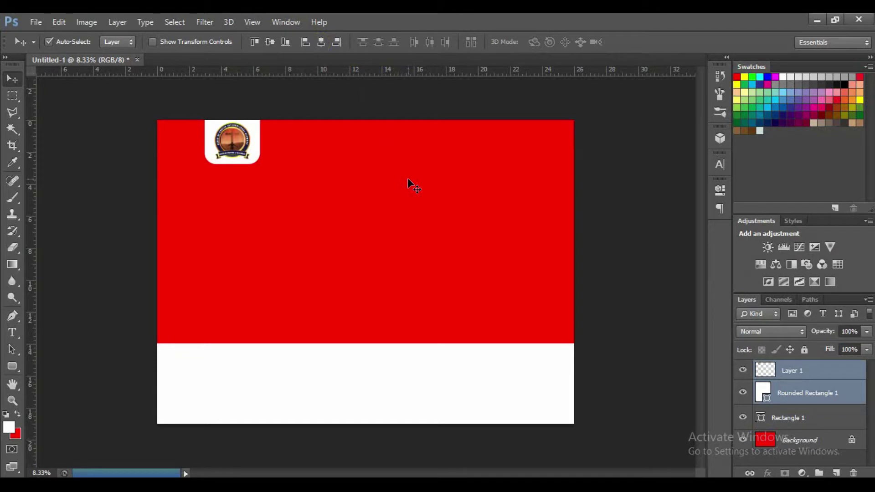
# - Scale the logo and its rounded rectangle together to about 75% and nudge them down slightly
pyautogui.hotkey('ctrl', 't')
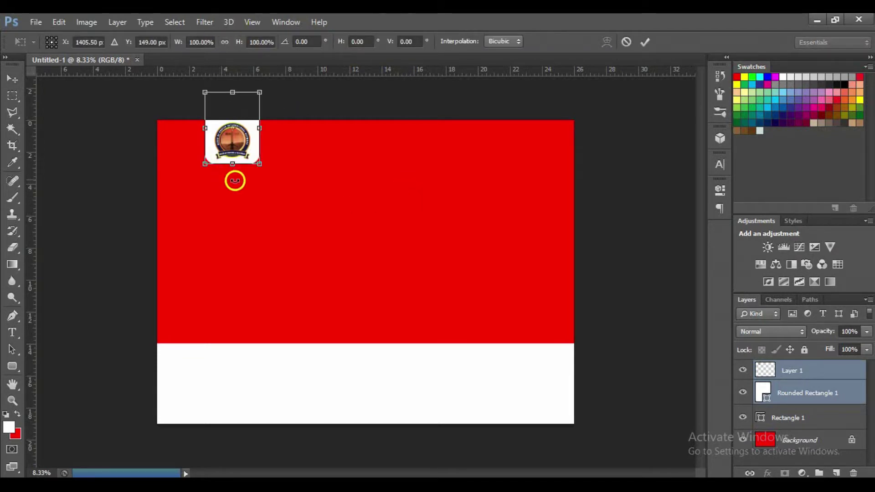
pyautogui.moveTo(256, 168); pyautogui.dragTo(244, 147)
pyautogui.hotkey('shift', 'Down')
pyautogui.hotkey('shift', 'Down')
pyautogui.hotkey('shift', 'Down')
pyautogui.hotkey('shift', 'Down')
pyautogui.hotkey('shift', 'Down')
pyautogui.hotkey('shift', 'Down')
pyautogui.hotkey('shift', 'Down')
pyautogui.hotkey('shift', 'Down')
pyautogui.hotkey('shift', 'Down')
pyautogui.hotkey('shift', 'Down')
pyautogui.hotkey('shift', 'Down')
pyautogui.hotkey('shift', 'Down')
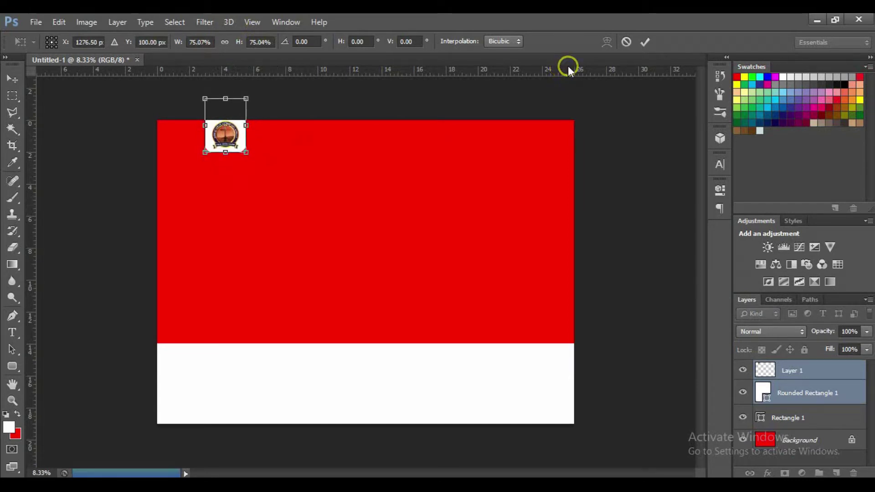
pyautogui.click(642, 43)
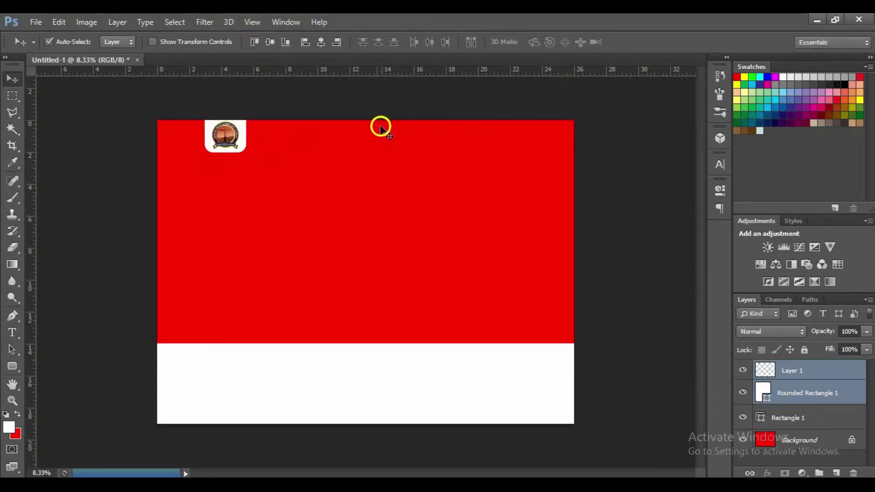
# - Add the horizontal text "ALTAR OF PRAYERS INTERNATIONAL NETWORK" in white Montserrat Black beside the logo badge
pyautogui.click(242, 147)
pyautogui.press('t')
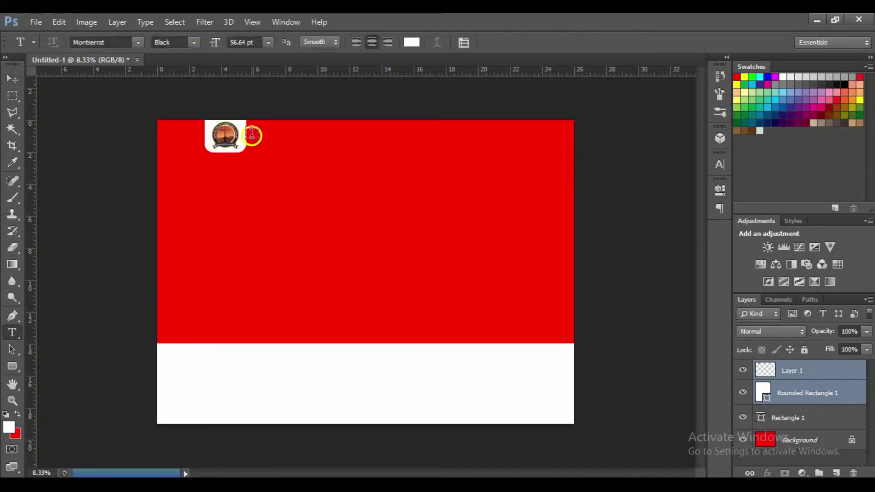
pyautogui.click(254, 137)
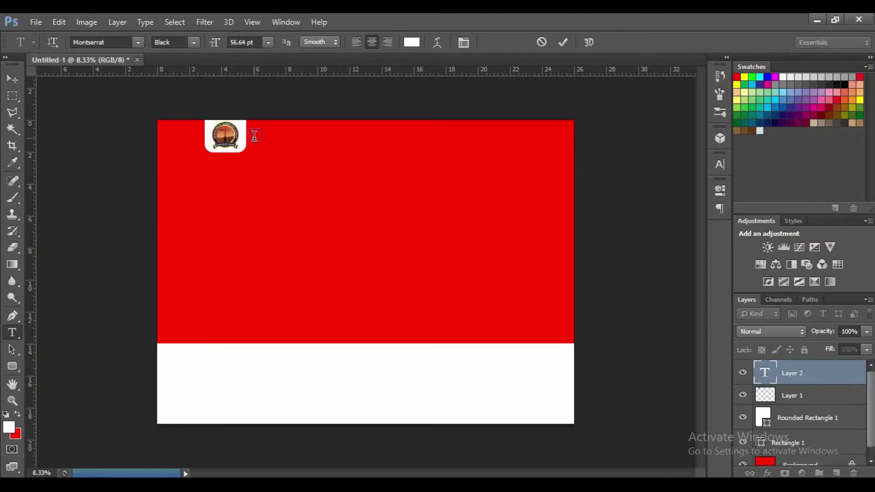
pyautogui.rightClick(12, 332)
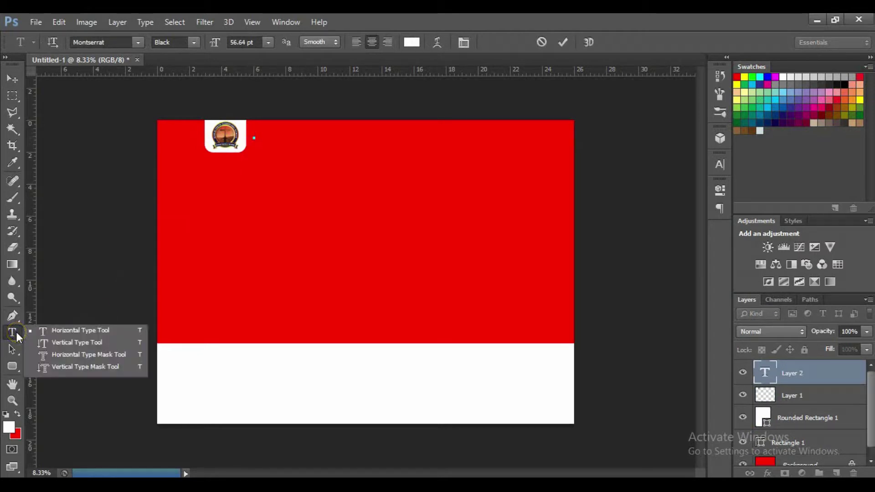
pyautogui.click(57, 329)
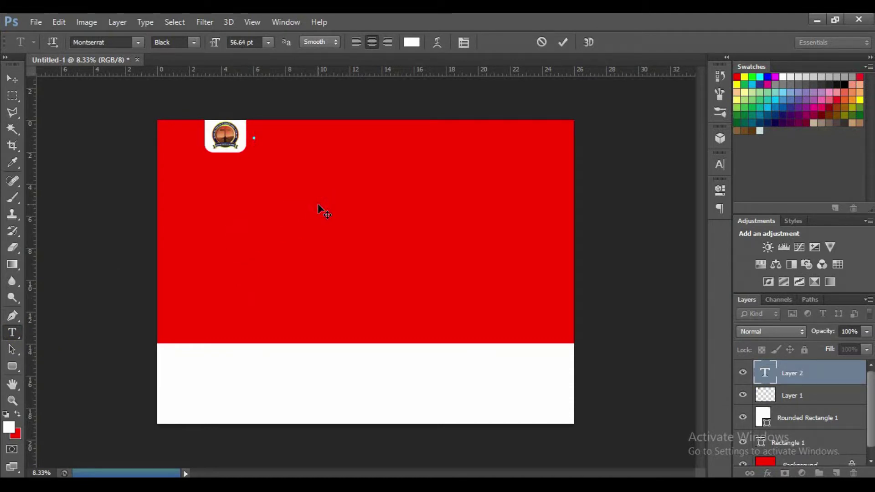
pyautogui.write('ALTAR OF P')
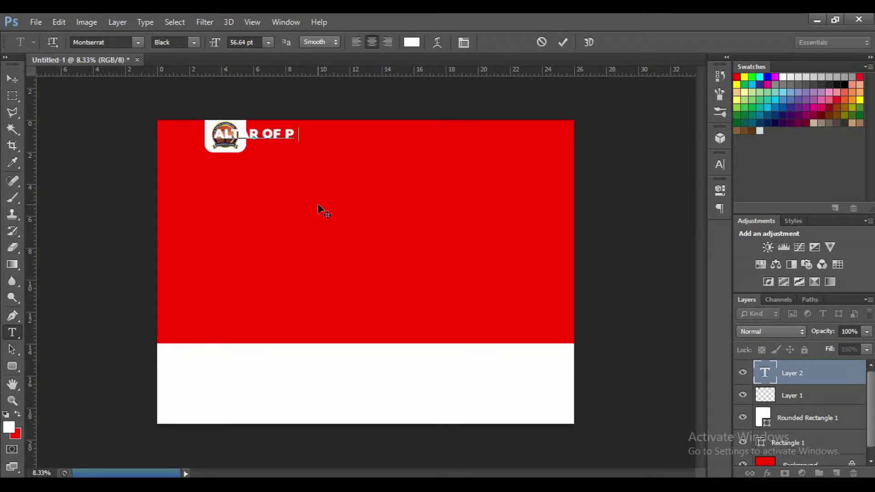
pyautogui.write('RAYERS INTERNAT')
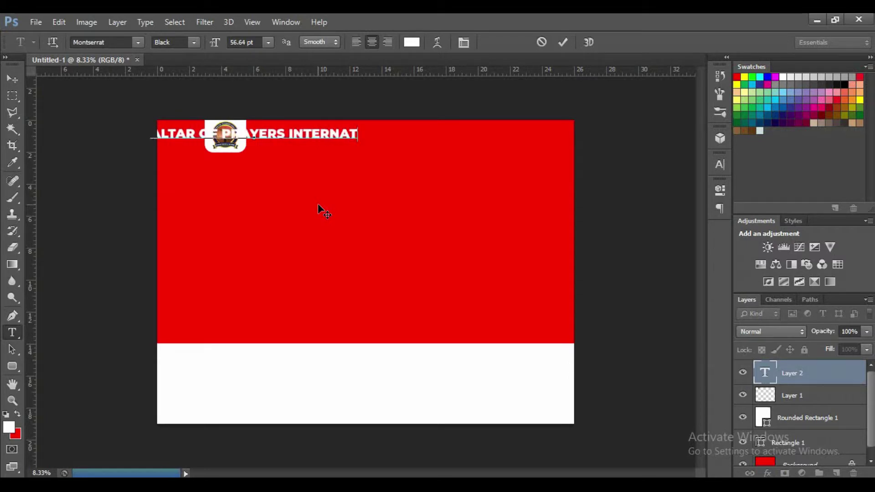
pyautogui.write('IONAL')
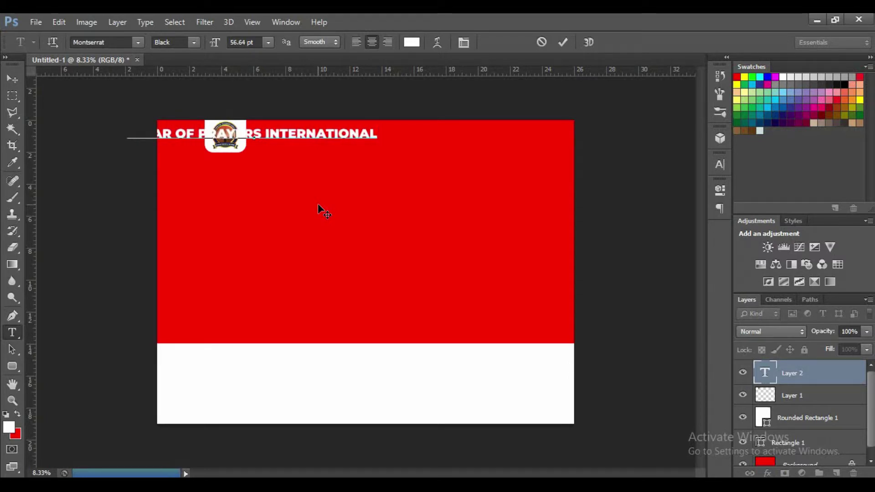
pyautogui.write(' NETWORK')
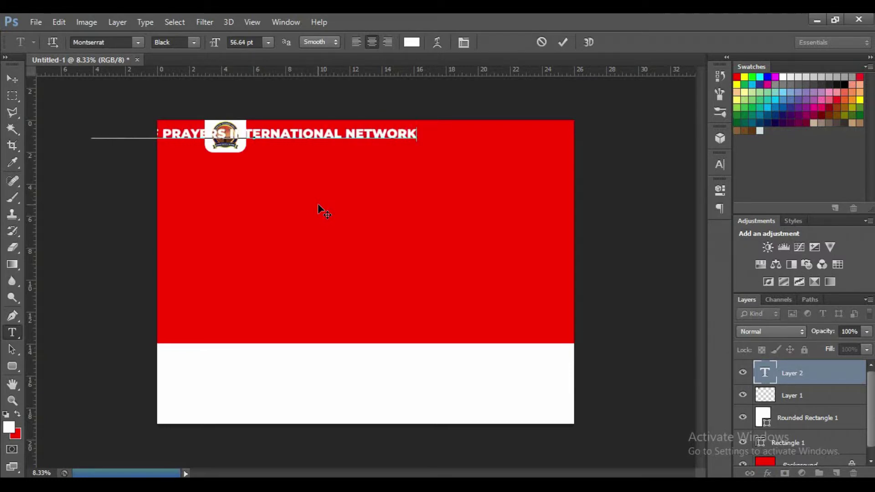
# - Set the heading text to 36 pt and move it just right of the logo badge near the canvas's upper edge
pyautogui.hotkey('ctrl', 'a')
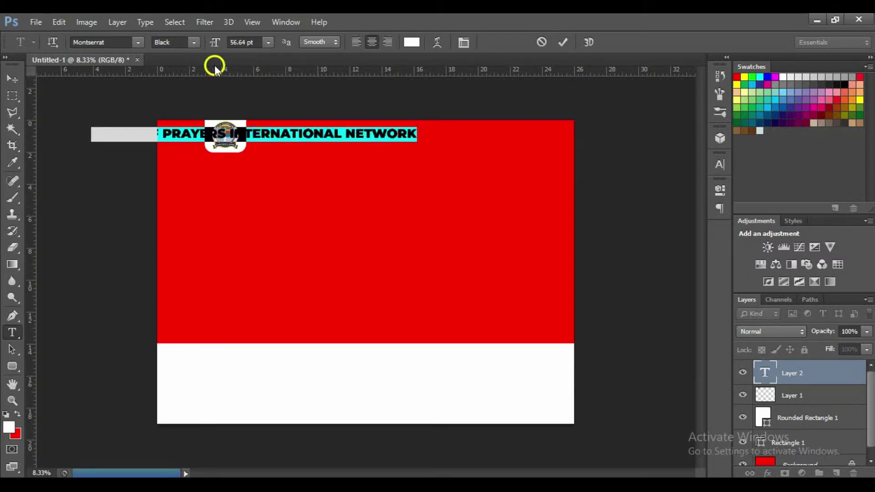
pyautogui.click(268, 43)
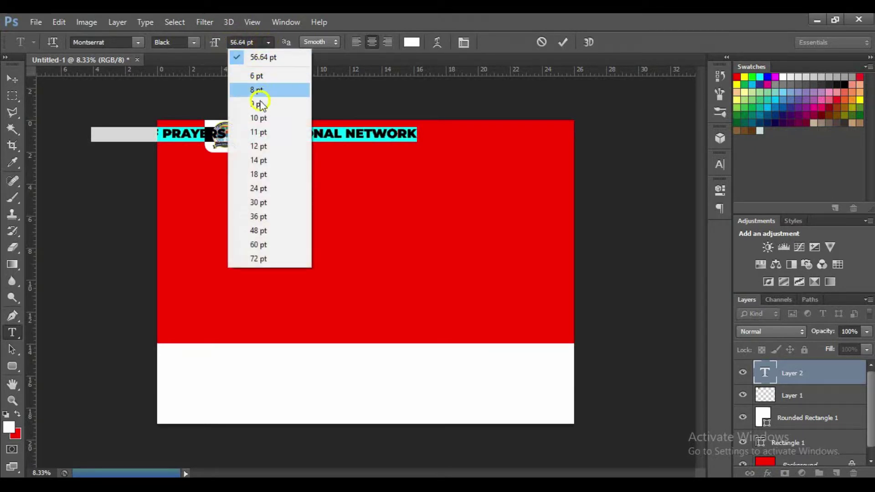
pyautogui.click(257, 204)
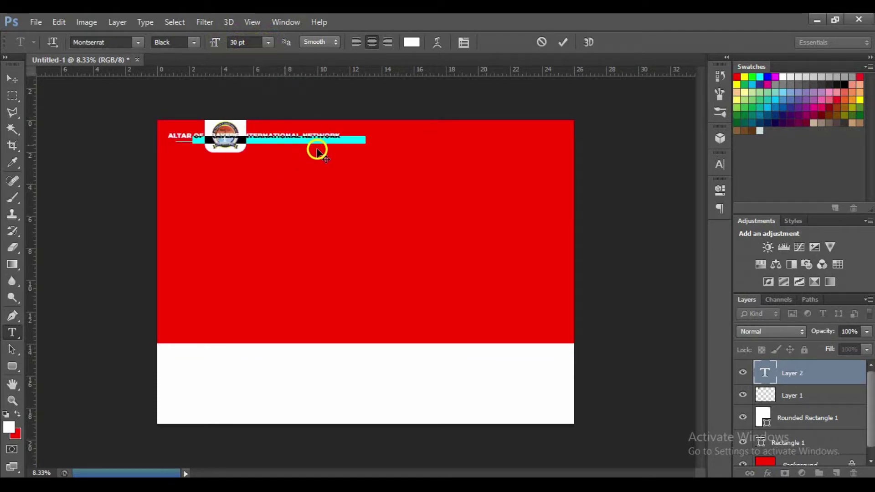
pyautogui.moveTo(356, 151); pyautogui.dragTo(366, 138)
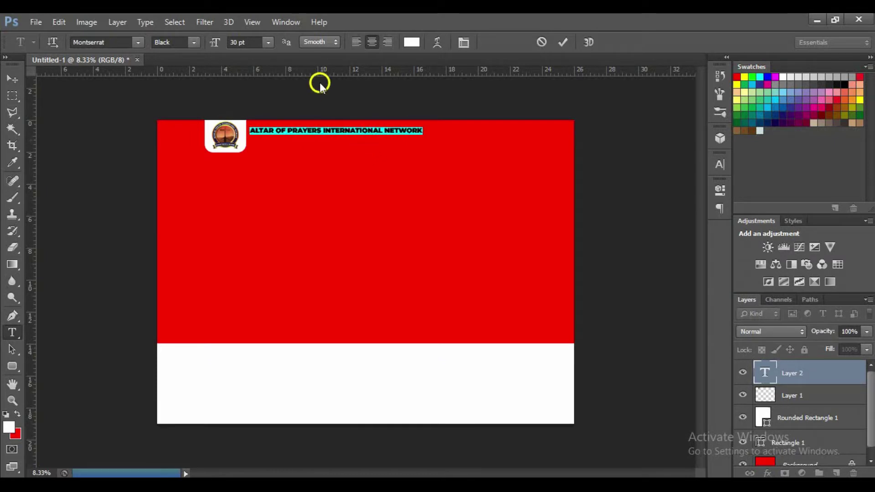
pyautogui.click(262, 44)
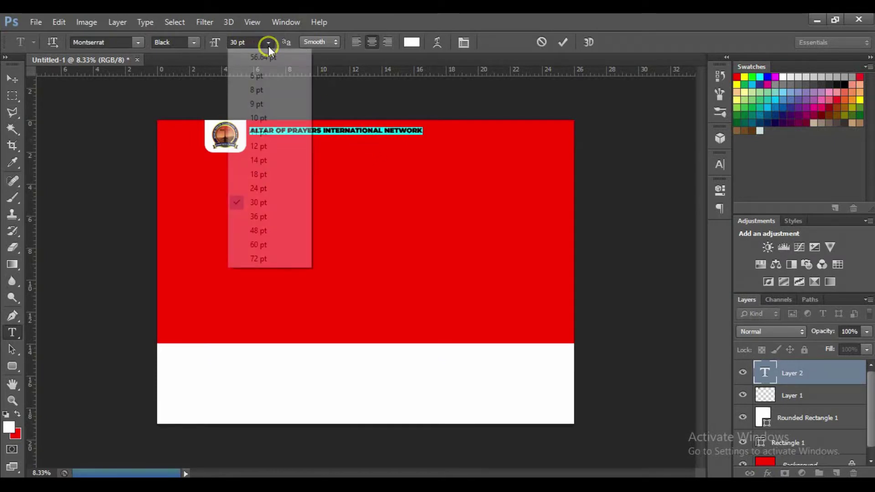
pyautogui.click(266, 217)
pyautogui.moveTo(346, 151); pyautogui.dragTo(369, 155)
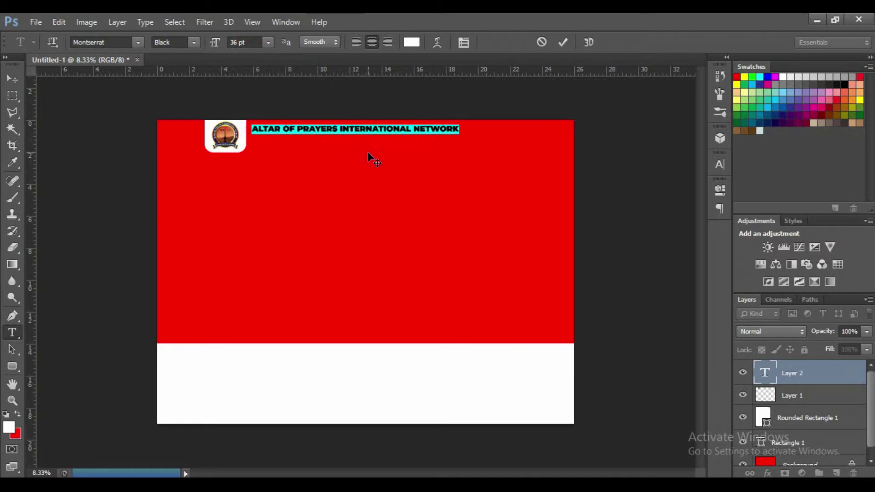
# - Add a second line "(ARENA OF PRAYERS AND TESTIMONIES)" below the heading text
pyautogui.click(478, 132)
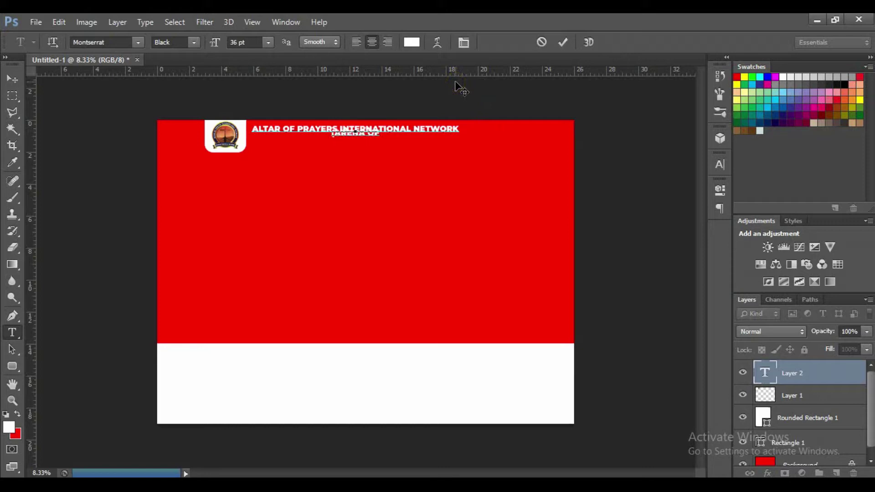
pyautogui.write('PRAYERS')
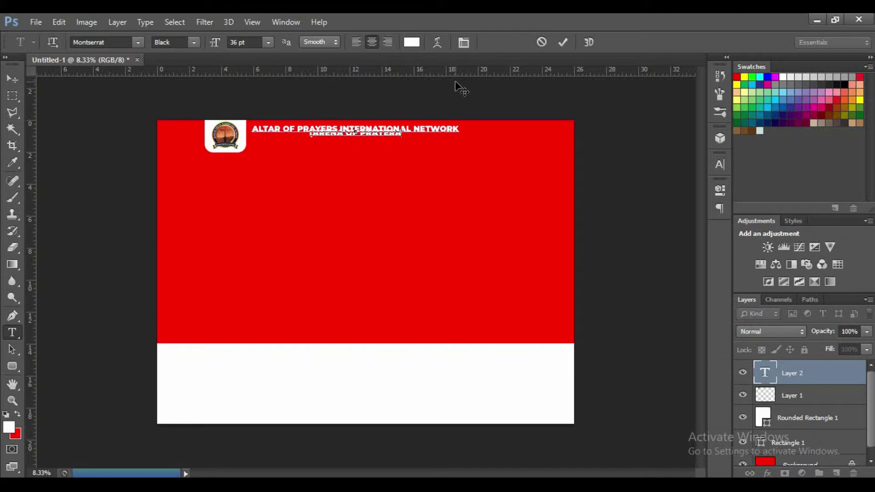
pyautogui.write(' AU')
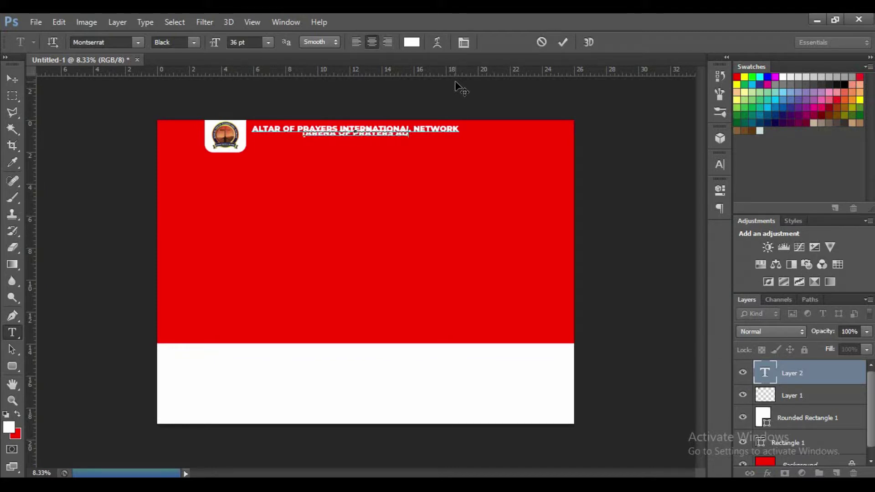
pyautogui.write('D')
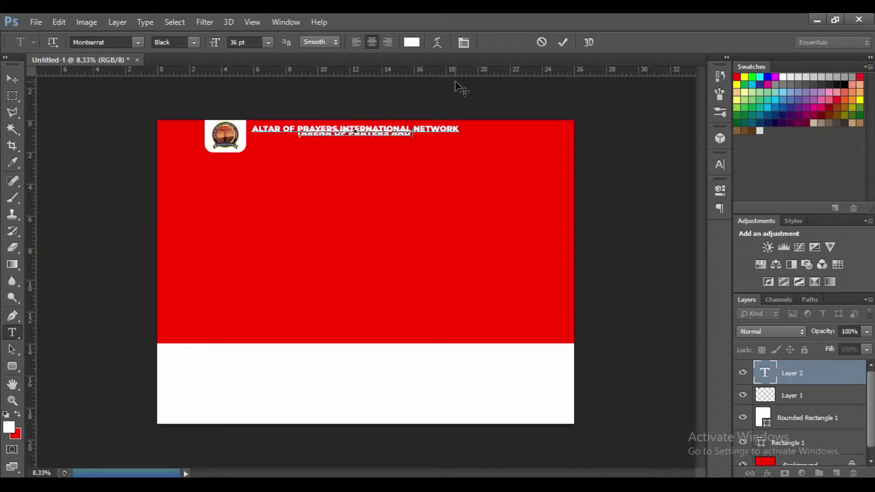
pyautogui.write(' TE')
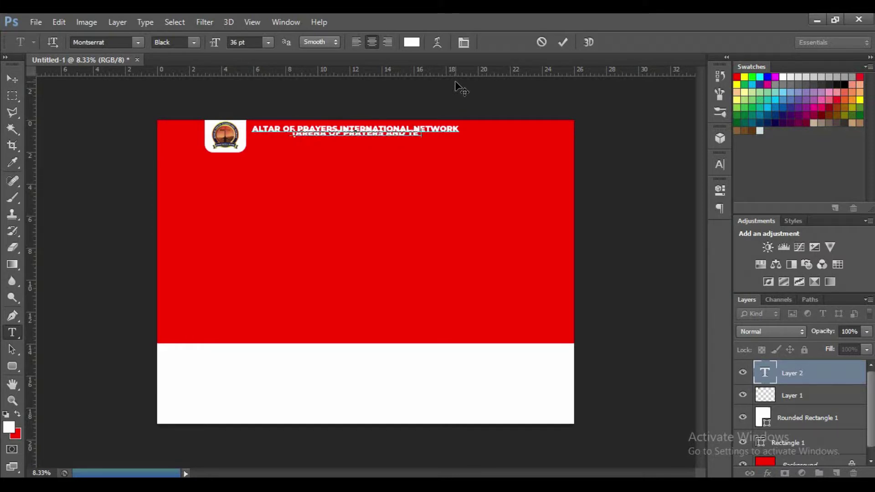
pyautogui.write('STIMONIES')
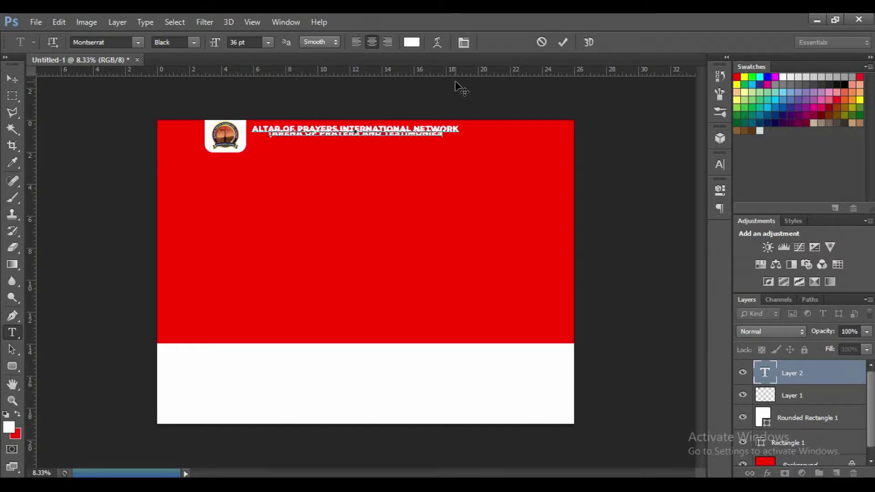
pyautogui.write(')')
# - Set the leading of both heading lines to 38 pt
pyautogui.hotkey('ctrl', 'a')
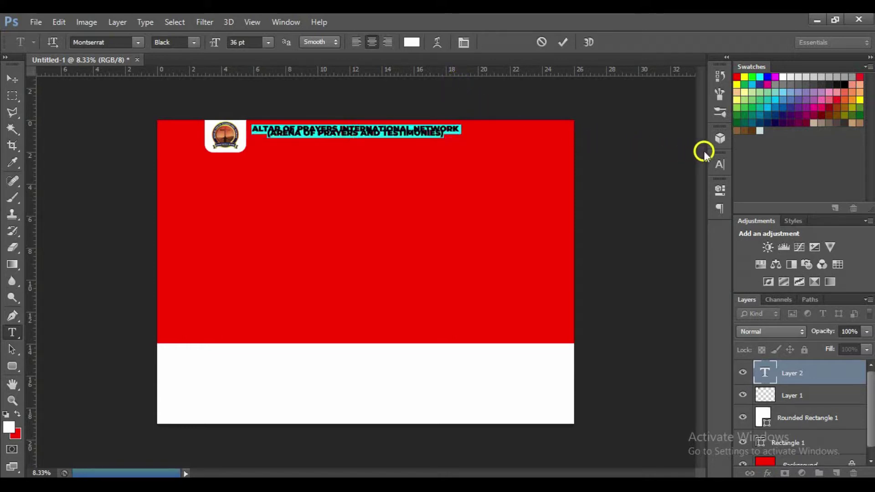
pyautogui.click(720, 165)
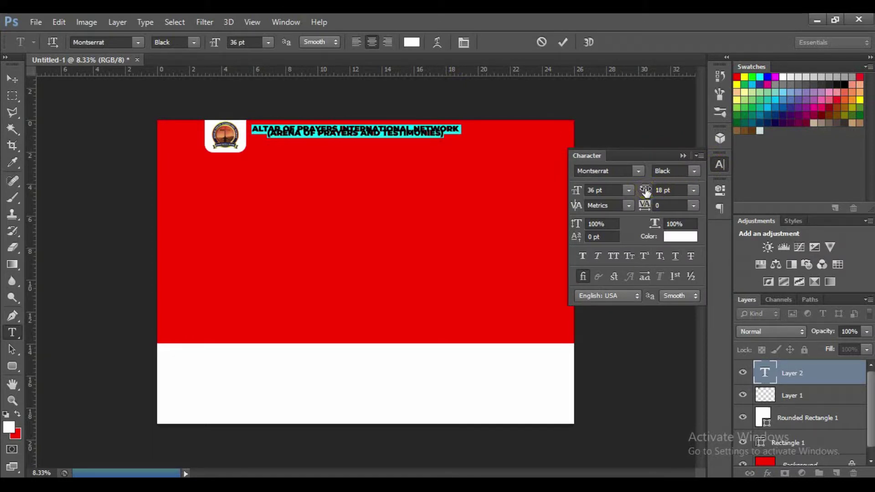
pyautogui.moveTo(646, 191); pyautogui.dragTo(661, 188)
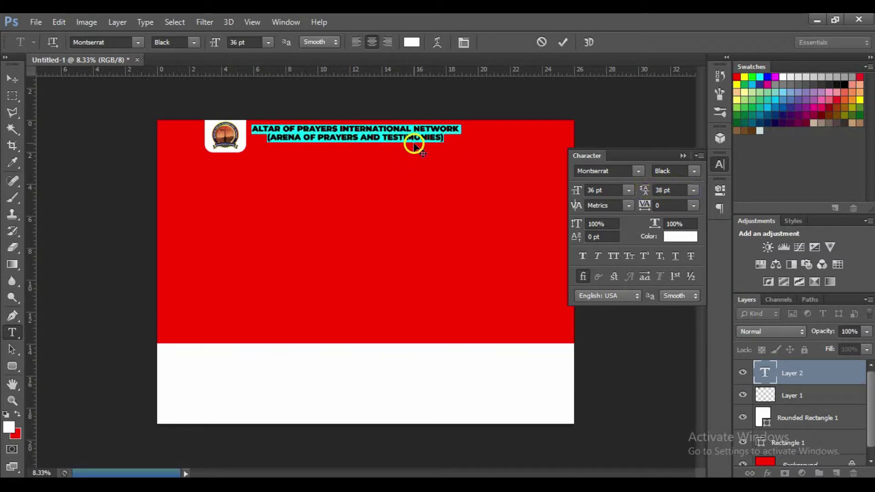
# - Change the heading's second line to the Bold font style and commit the text
pyautogui.click(414, 145)
pyautogui.click(414, 144)
pyautogui.moveTo(438, 137); pyautogui.dragTo(267, 137)
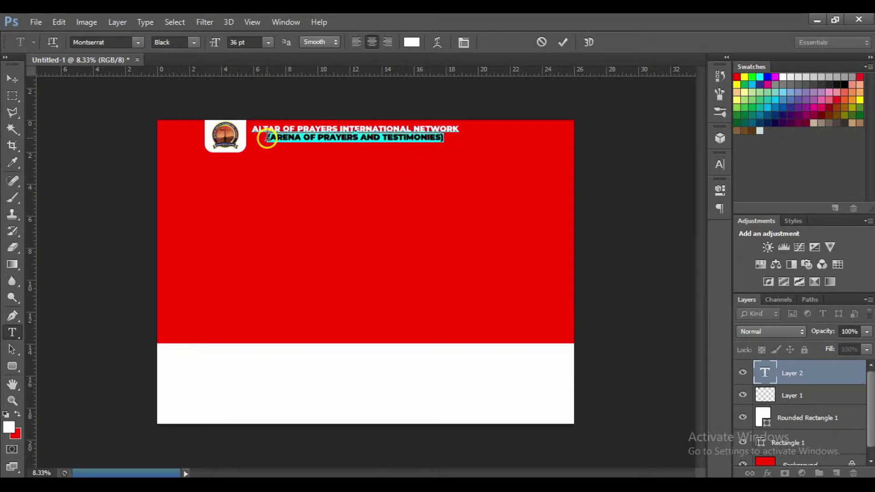
pyautogui.click(193, 39)
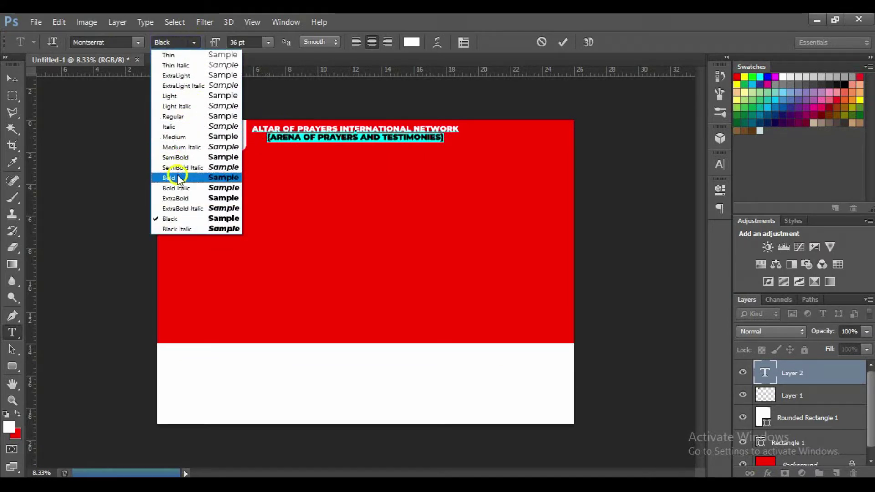
pyautogui.click(177, 177)
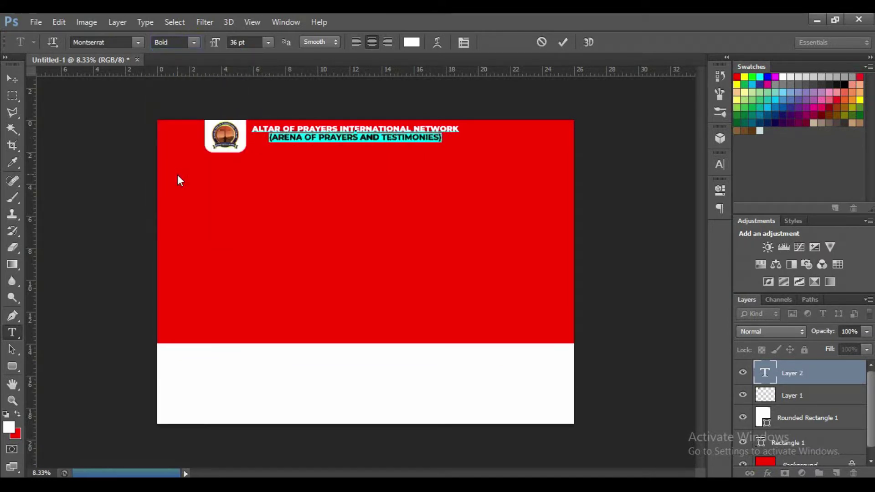
pyautogui.click(563, 42)
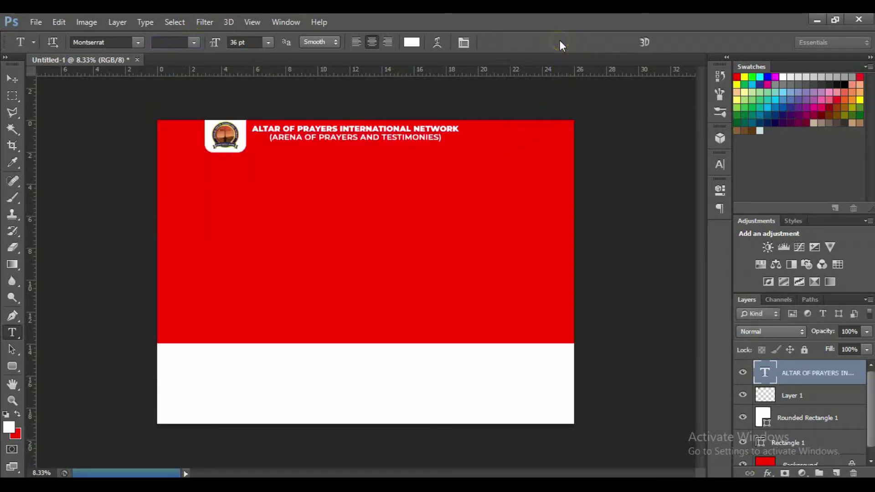
# - Add a separate horizontal text "Youth" in the Barbershop script font on the red area below the heading
pyautogui.rightClick(15, 339)
pyautogui.click(70, 332)
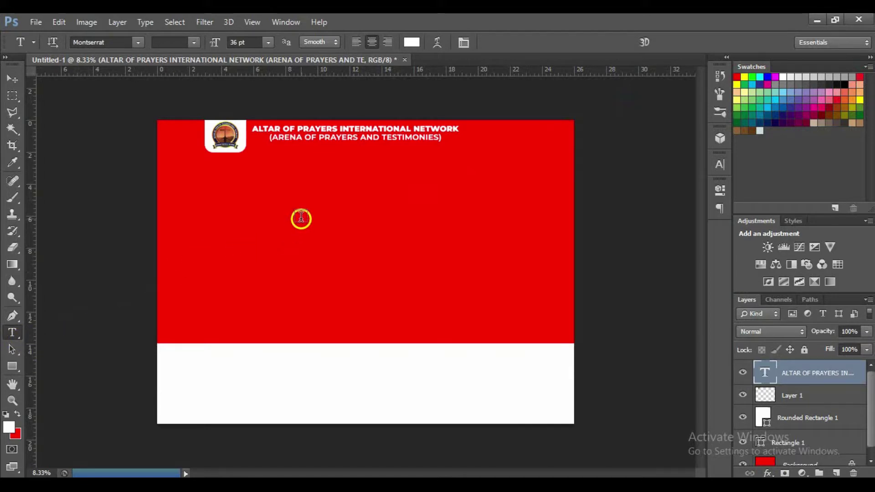
pyautogui.click(267, 202)
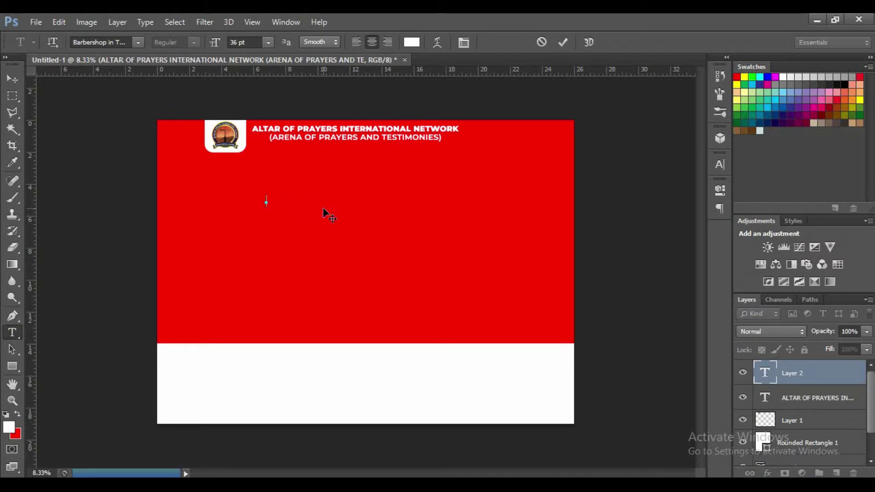
pyautogui.write('Youth')
# - Set the font size of the word "Youth" to 300 pt
pyautogui.hotkey('ctrl', 'a')
pyautogui.moveTo(210, 42); pyautogui.dragTo(246, 42)
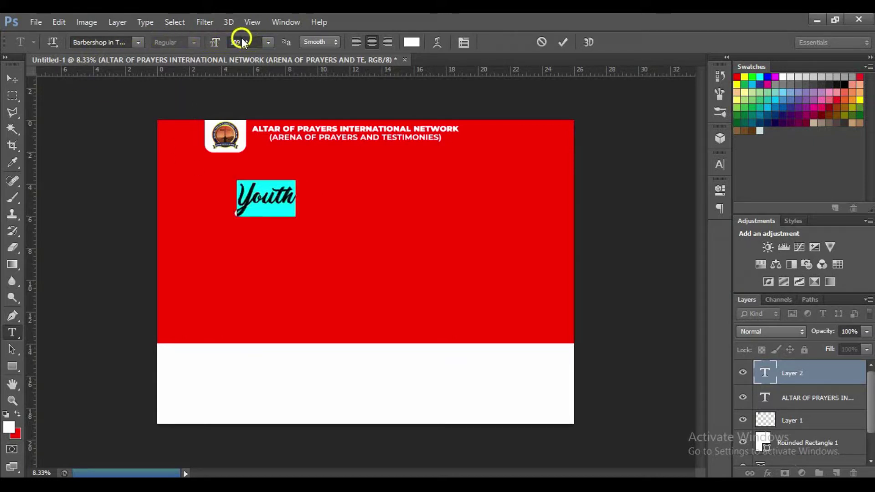
pyautogui.click(241, 41)
pyautogui.write('30')
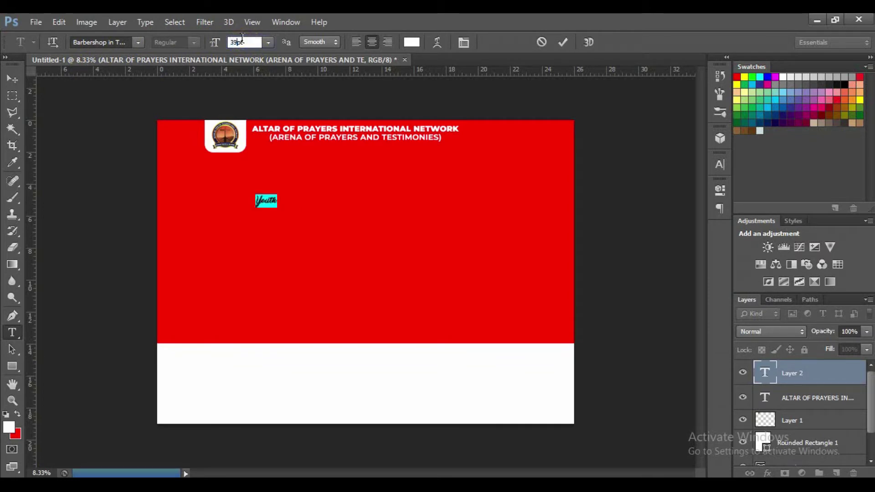
pyautogui.press('BackSpace')
pyautogui.write('00')
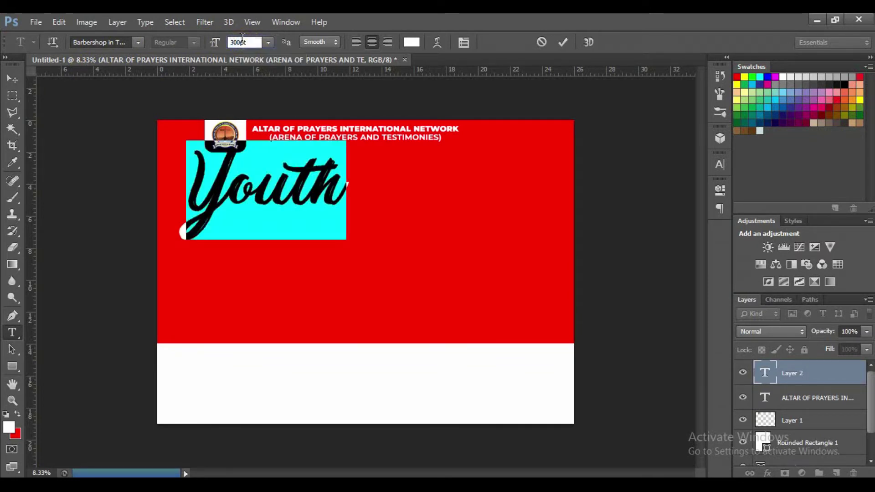
# - Move the word "Youth" to sit centred under the two-line heading, and select the whole word
pyautogui.click(260, 162)
pyautogui.moveTo(284, 242); pyautogui.dragTo(360, 254)
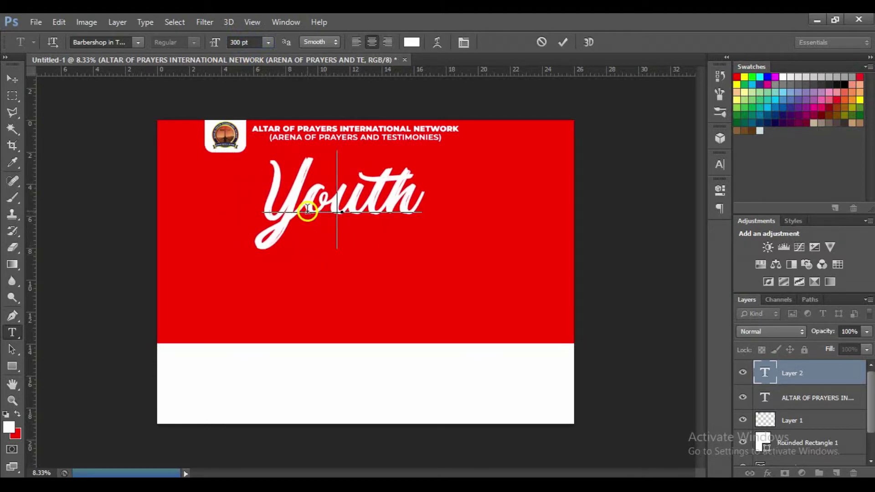
pyautogui.moveTo(367, 250); pyautogui.dragTo(373, 251)
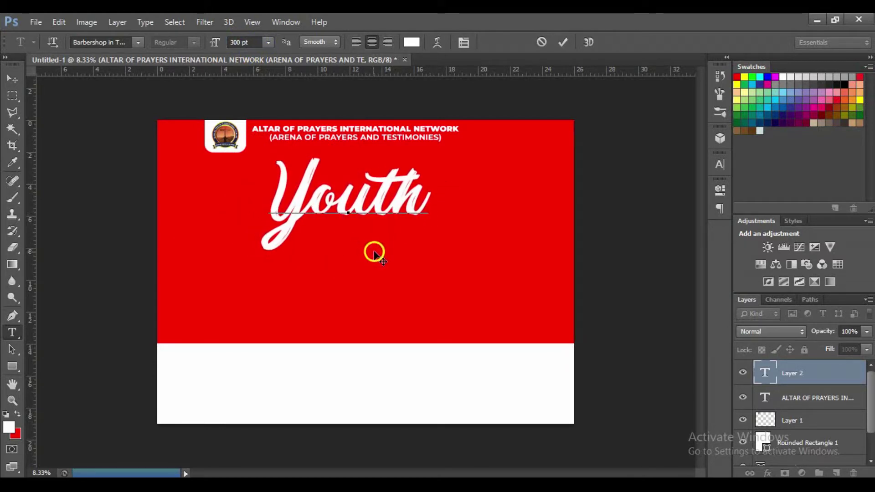
pyautogui.doubleClick(377, 215)
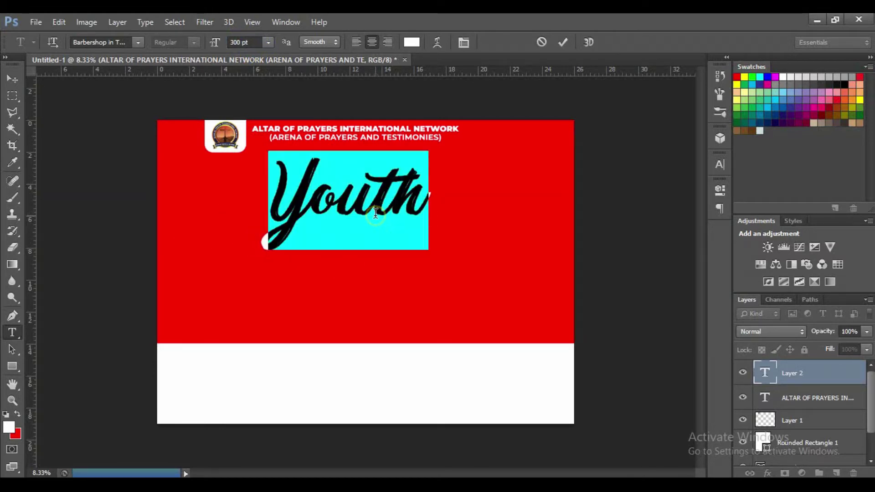
# - Commit the "Youth" text and rotate it slightly counterclockwise so the word slants upward to the right
pyautogui.click(564, 43)
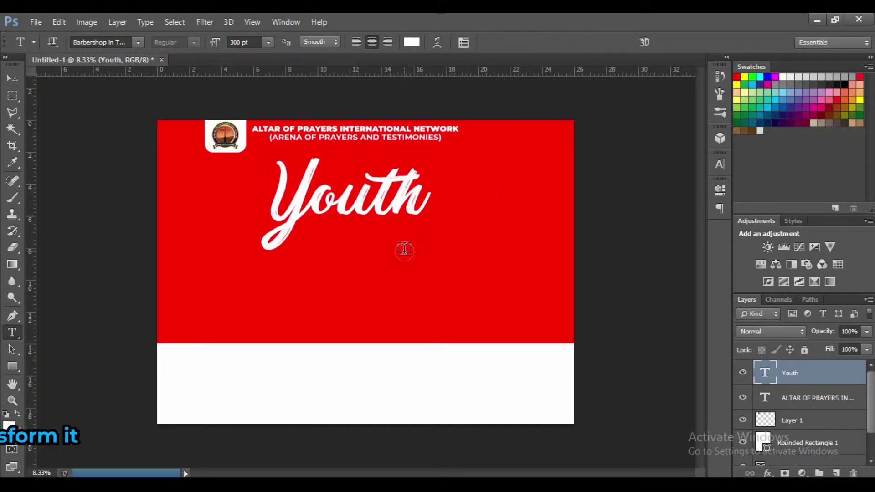
pyautogui.hotkey('ctrl', 't')
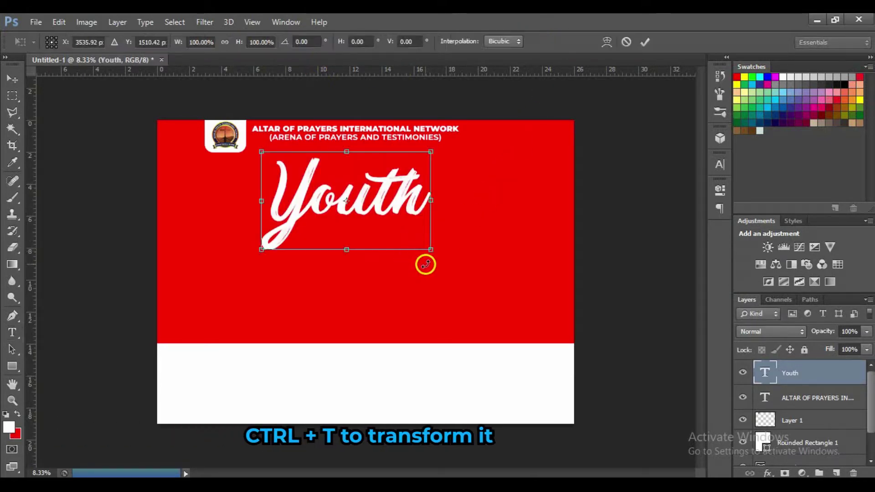
pyautogui.moveTo(428, 263)
pyautogui.mouseDown()
pyautogui.moveTo(436, 246)
pyautogui.moveTo(437, 254)
pyautogui.mouseUp()
pyautogui.click(651, 45)
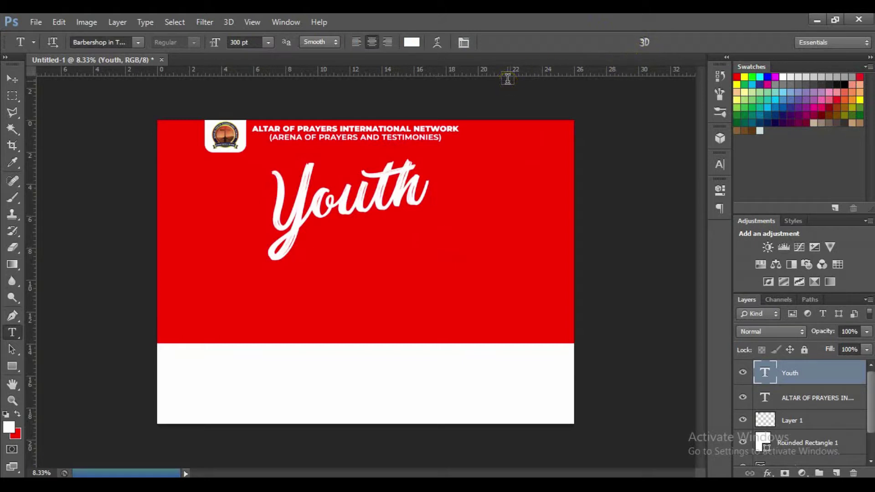
# - Draw a white rectangle about 8.08 by 1.36 inches directly beneath the word "Youth", starting beside the tail of the Y
pyautogui.click(11, 368)
pyautogui.rightClick(17, 366)
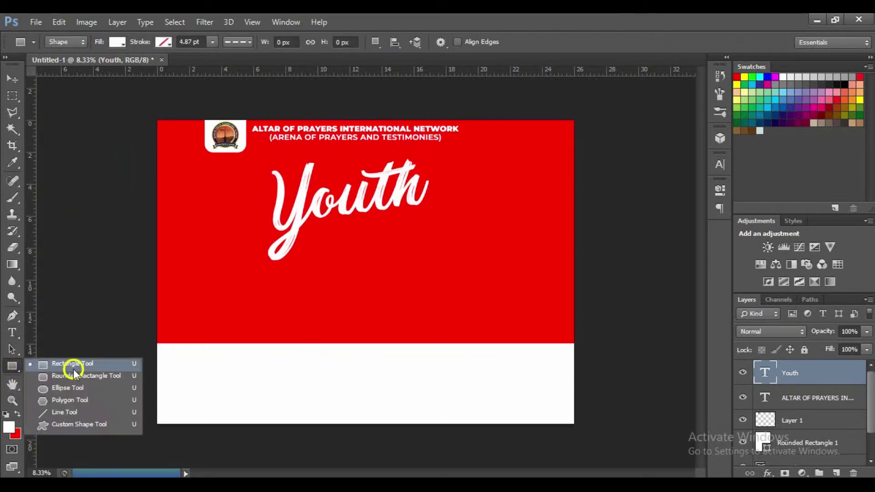
pyautogui.click(78, 368)
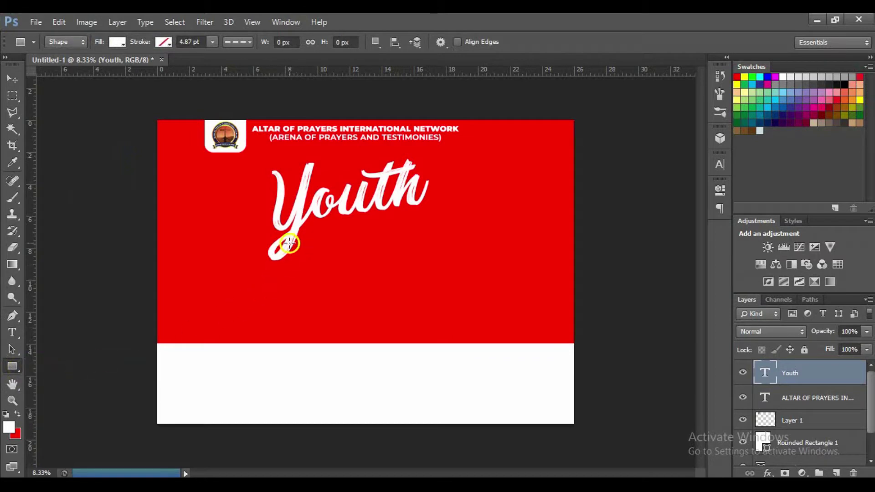
pyautogui.moveTo(294, 230)
pyautogui.mouseDown()
pyautogui.moveTo(307, 244)
pyautogui.moveTo(406, 237)
pyautogui.moveTo(422, 249)
pyautogui.mouseUp()
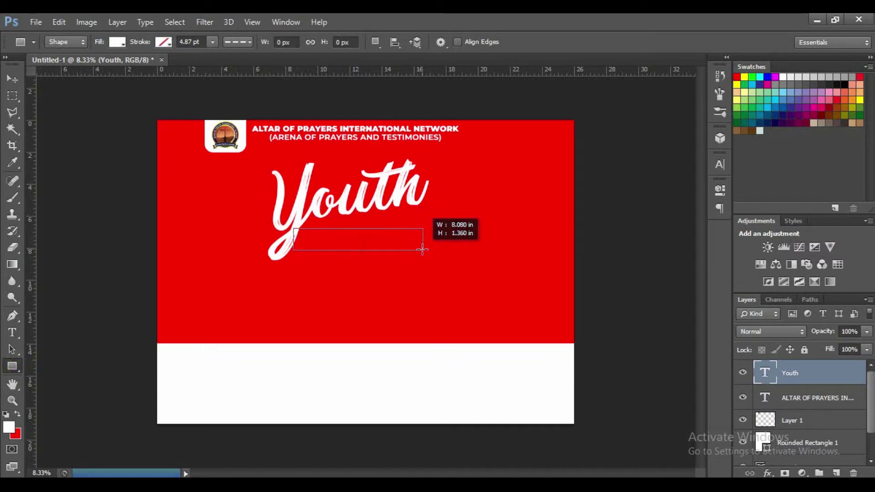
pyautogui.moveTo(422, 250); pyautogui.dragTo(422, 249)
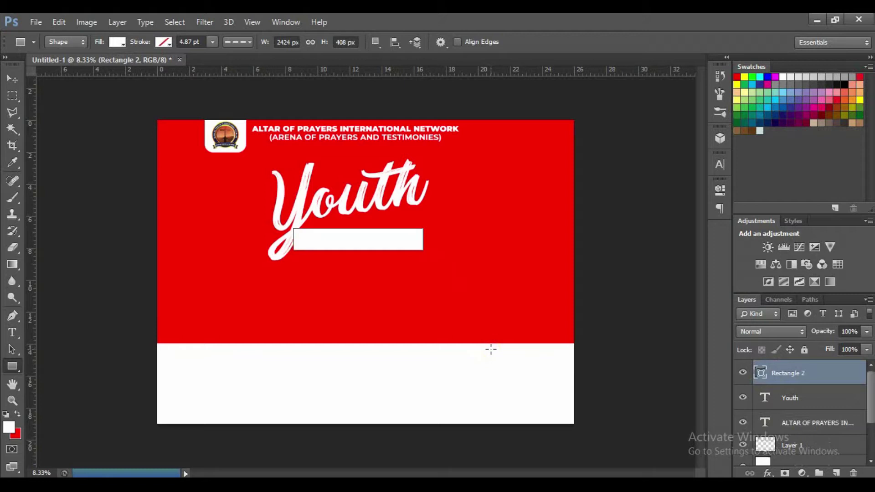
# - Skew the white rectangle into a right-leaning parallelogram by slanting both of its short ends
pyautogui.hotkey('ctrl', 't')
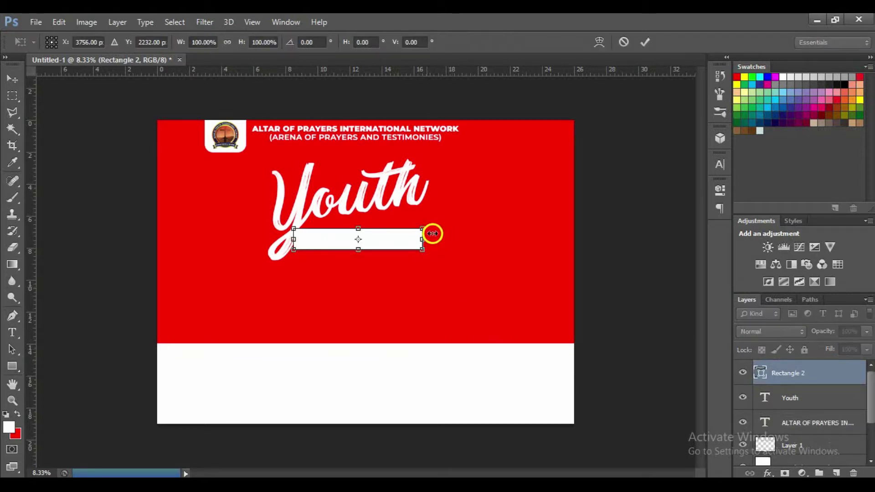
pyautogui.rightClick(416, 239)
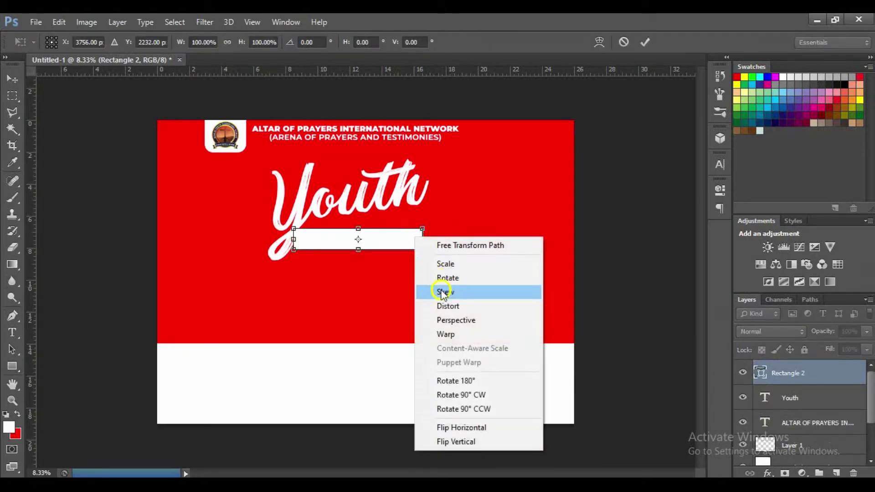
pyautogui.click(442, 293)
pyautogui.moveTo(424, 247); pyautogui.dragTo(416, 250)
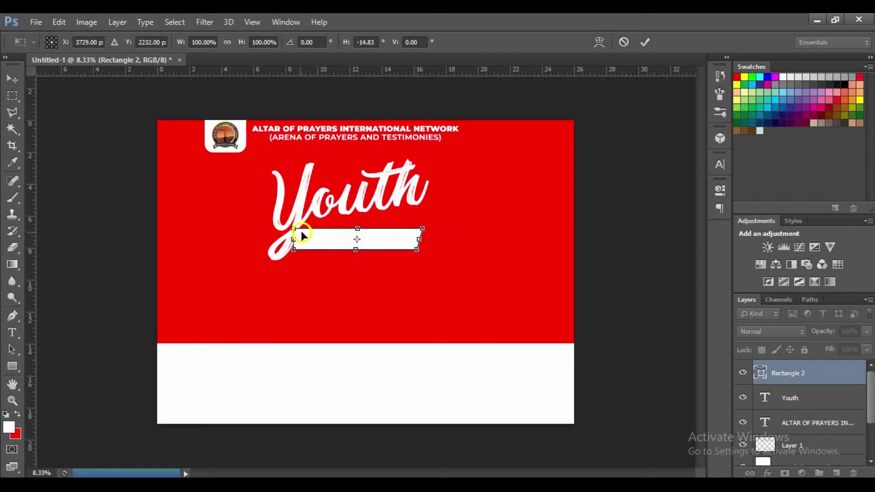
pyautogui.moveTo(295, 230); pyautogui.dragTo(306, 228)
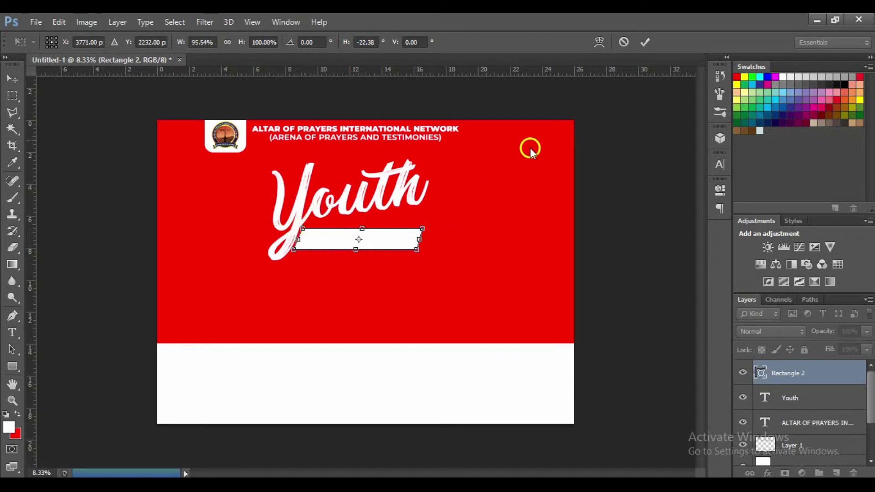
pyautogui.click(644, 42)
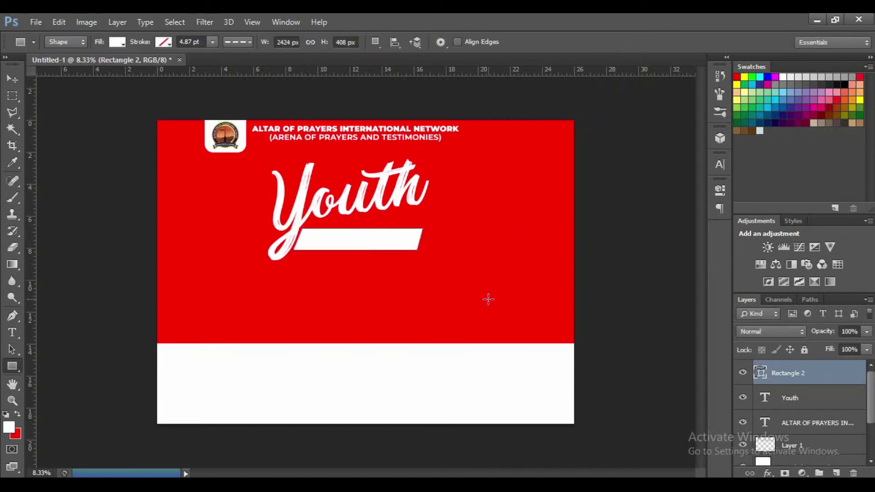
# - Rotate the white bar about -13.56 degrees and position it snugly beneath the slanted "Youth" lettering
pyautogui.hotkey('ctrl', 't')
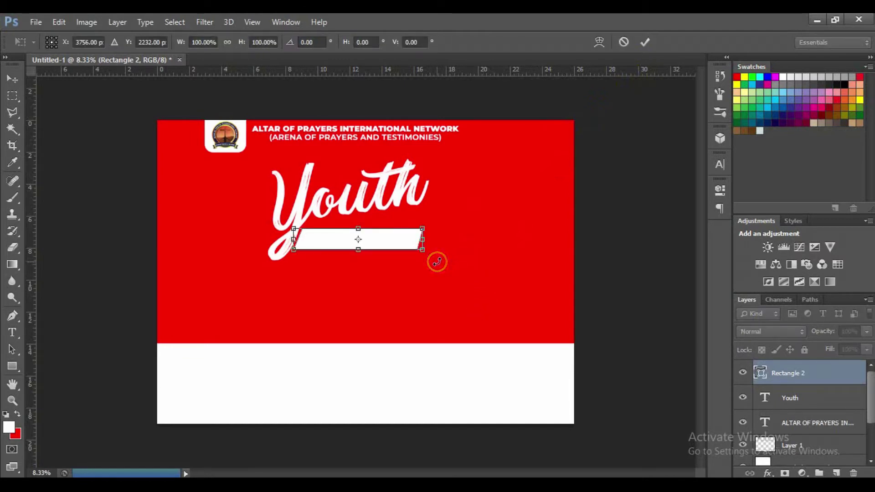
pyautogui.moveTo(437, 262); pyautogui.dragTo(438, 243)
pyautogui.click(370, 237)
pyautogui.moveTo(371, 237)
pyautogui.mouseDown()
pyautogui.moveTo(372, 227)
pyautogui.moveTo(379, 234)
pyautogui.mouseUp()
pyautogui.press('Left')
pyautogui.press('Left')
pyautogui.press('Left')
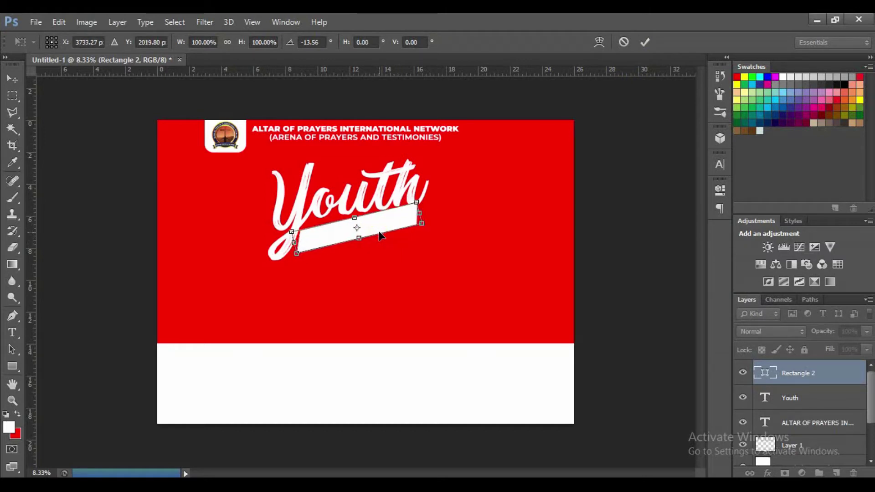
pyautogui.press('Left')
pyautogui.press('Down')
pyautogui.press('Down')
pyautogui.press('Down')
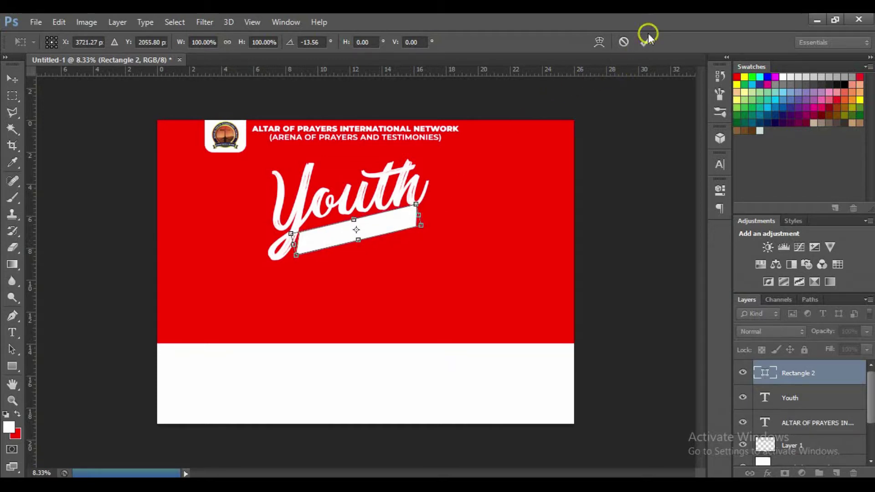
pyautogui.click(647, 39)
# - Add the text "SINGLES" in Montserrat Black with dark red colour 800000, and move it onto the white bar
pyautogui.press('v')
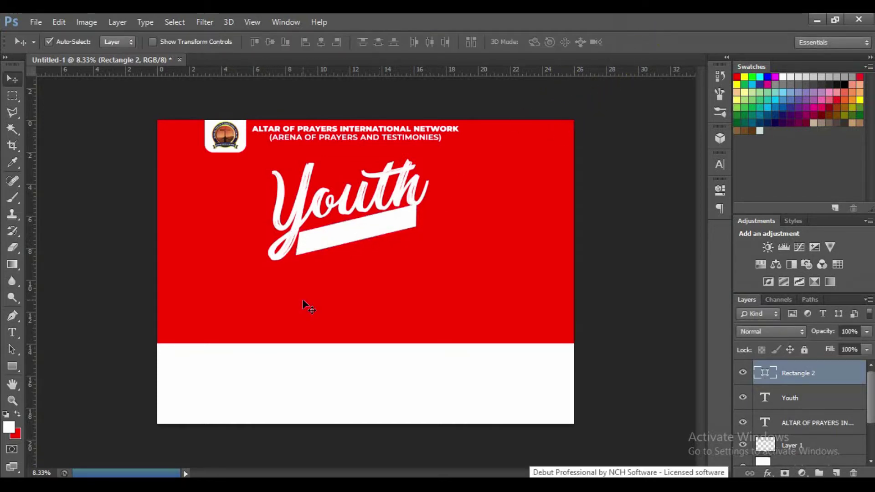
pyautogui.press('t')
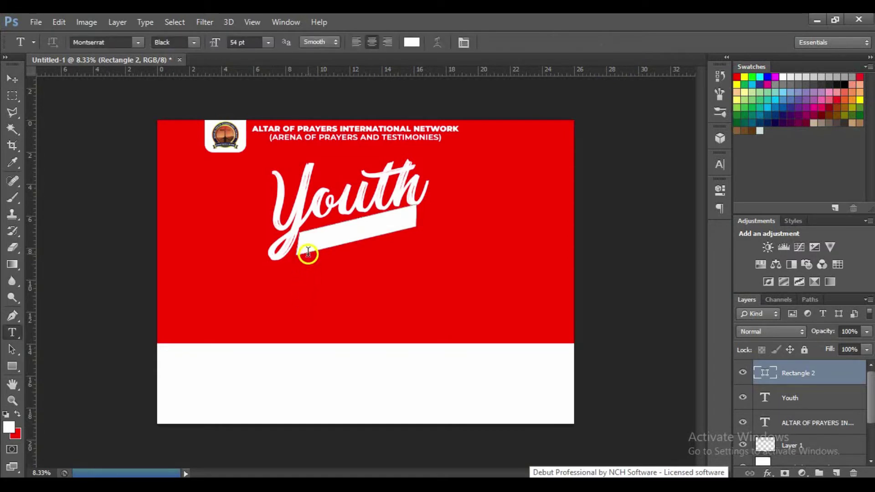
pyautogui.click(308, 276)
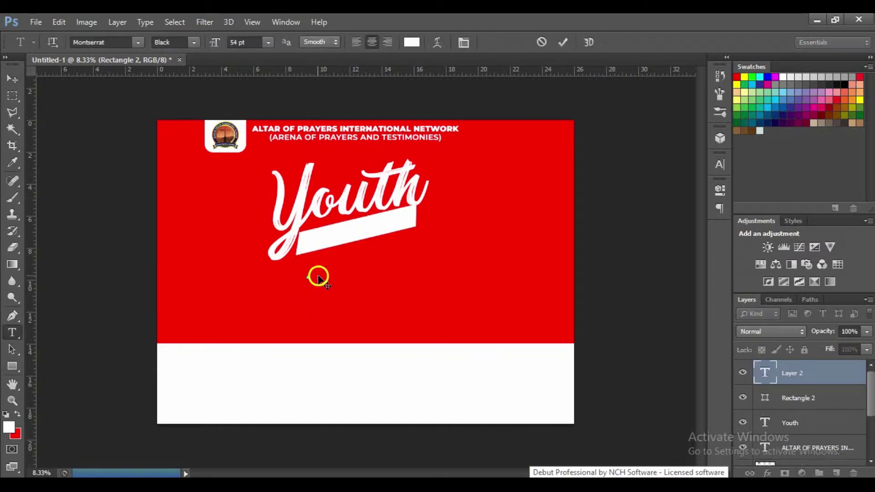
pyautogui.click(411, 43)
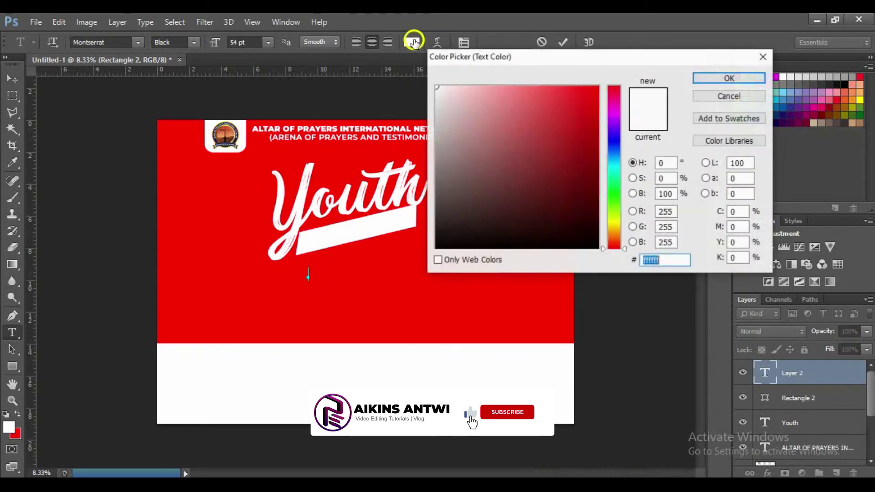
pyautogui.moveTo(584, 166)
pyautogui.mouseDown()
pyautogui.moveTo(599, 156)
pyautogui.moveTo(597, 167)
pyautogui.mouseUp()
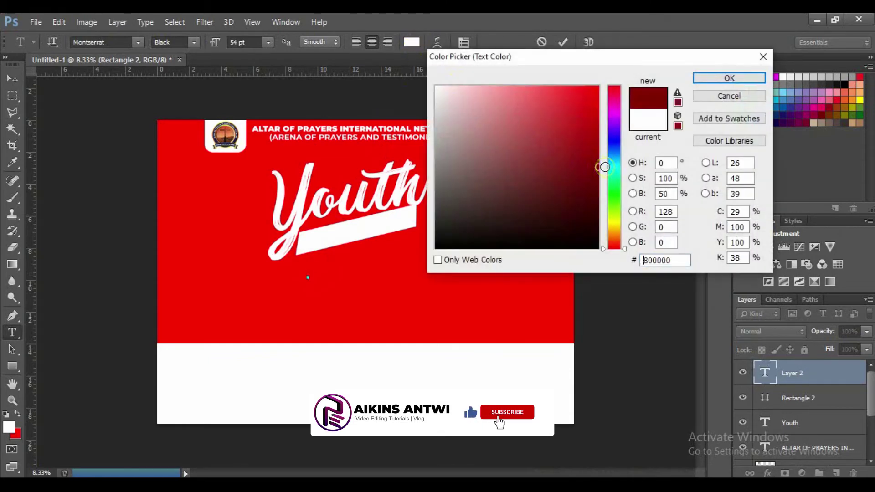
pyautogui.click(713, 80)
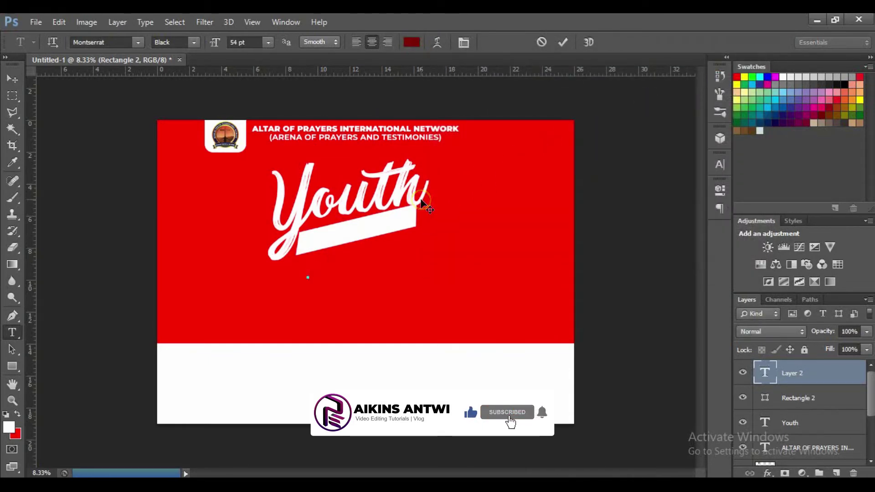
pyautogui.write('LES')
pyautogui.hotkey('ctrl', 'a')
pyautogui.moveTo(342, 305); pyautogui.dragTo(370, 268)
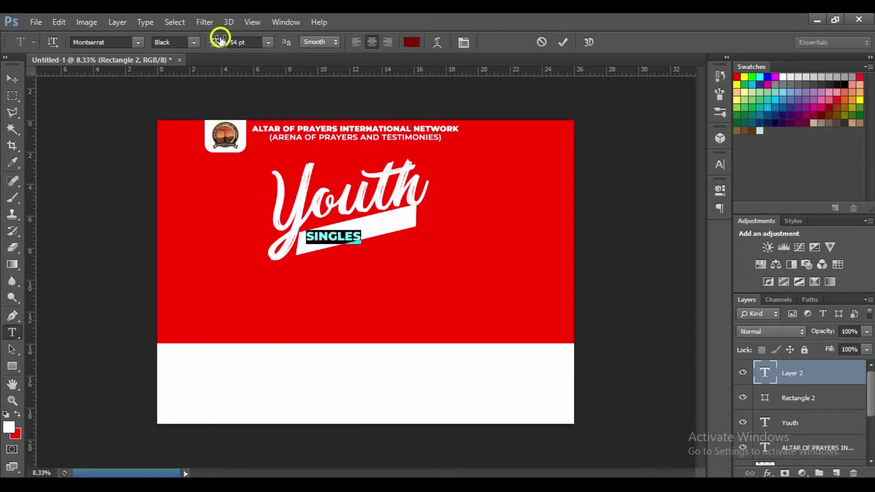
# - Increase the font size of "SINGLES" to 91 pt and commit the text
pyautogui.moveTo(218, 41); pyautogui.dragTo(240, 40)
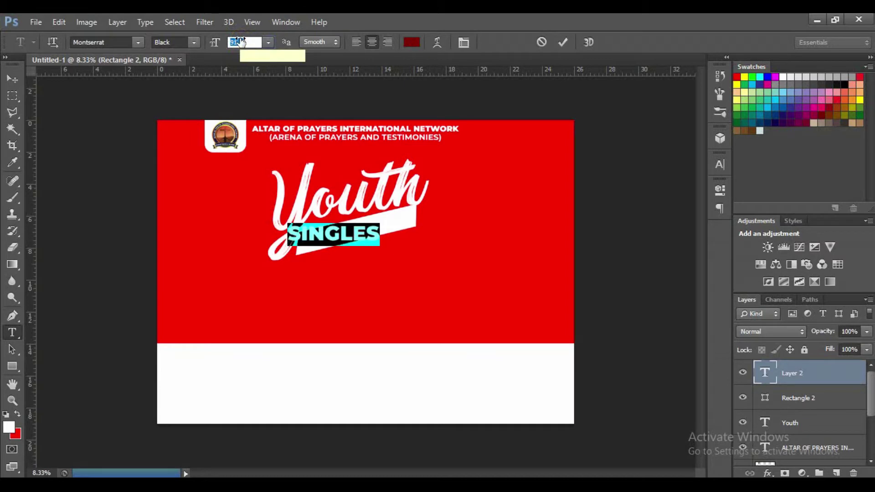
pyautogui.press('Return')
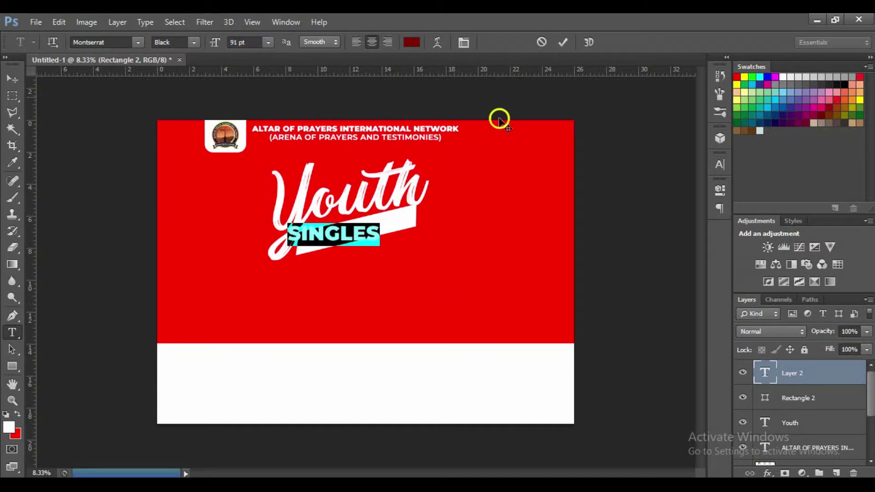
pyautogui.click(563, 43)
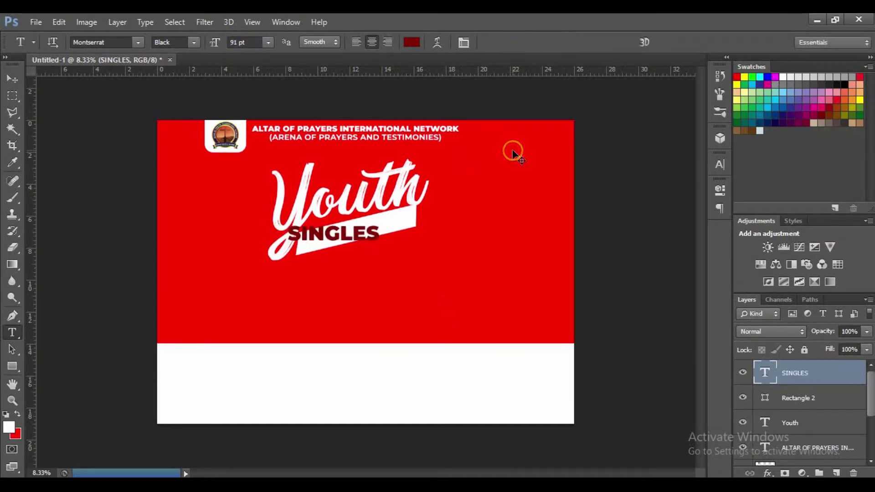
# - Rotate "SINGLES" about -14.84 degrees to follow the white bar's slant, and place it inside the bar
pyautogui.hotkey('ctrl', 't')
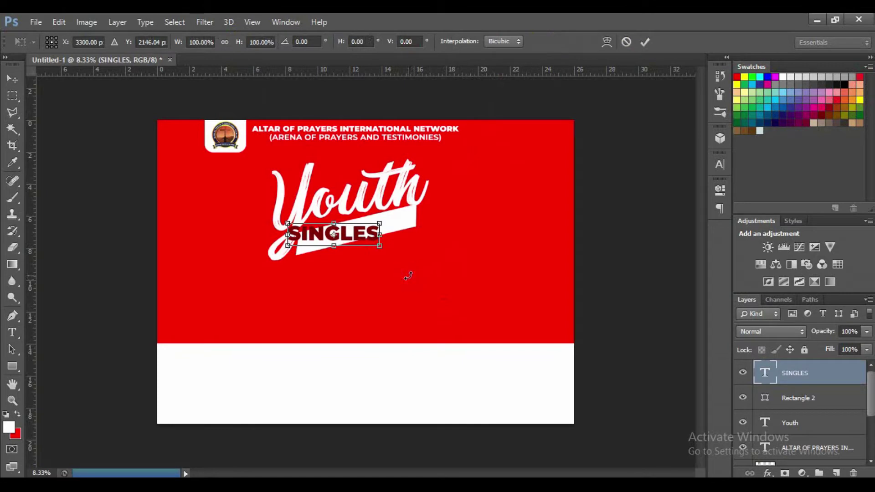
pyautogui.moveTo(407, 275); pyautogui.dragTo(410, 250)
pyautogui.moveTo(351, 234); pyautogui.dragTo(376, 235)
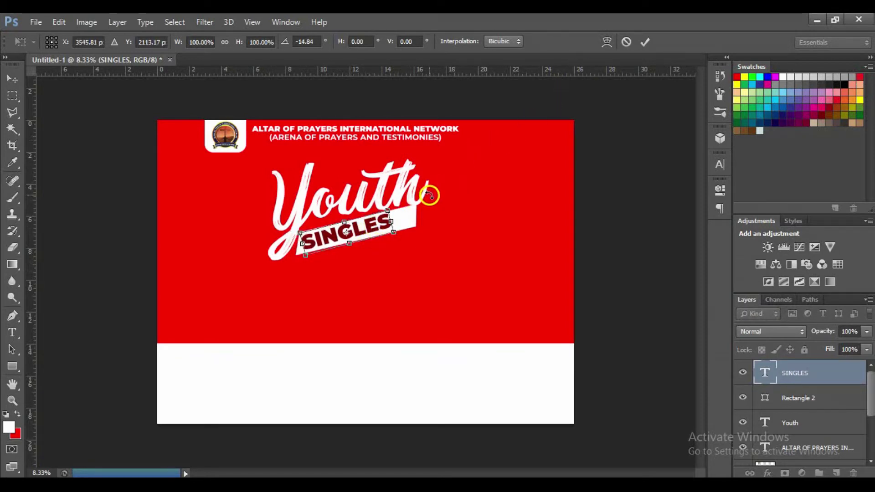
pyautogui.click(645, 41)
# - Set the font size of "SINGLES" to 101 pt and commit the change
pyautogui.moveTo(394, 219); pyautogui.dragTo(299, 241)
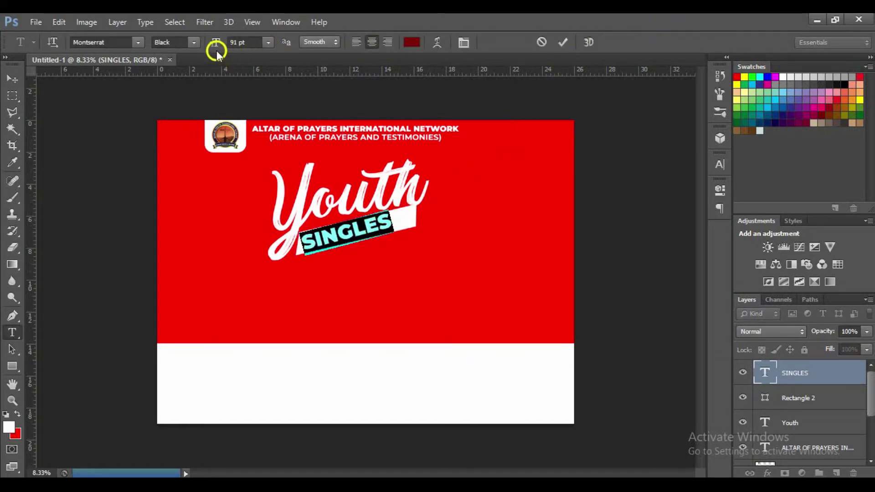
pyautogui.moveTo(213, 43); pyautogui.dragTo(219, 46)
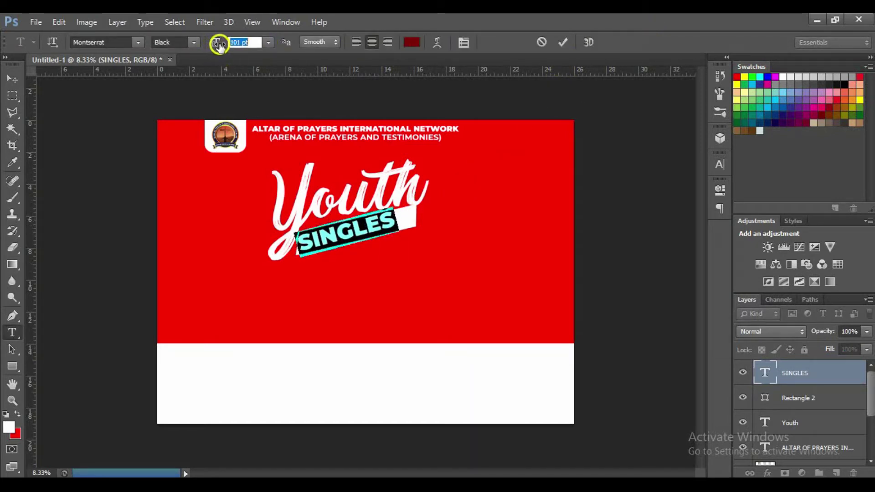
pyautogui.click(562, 45)
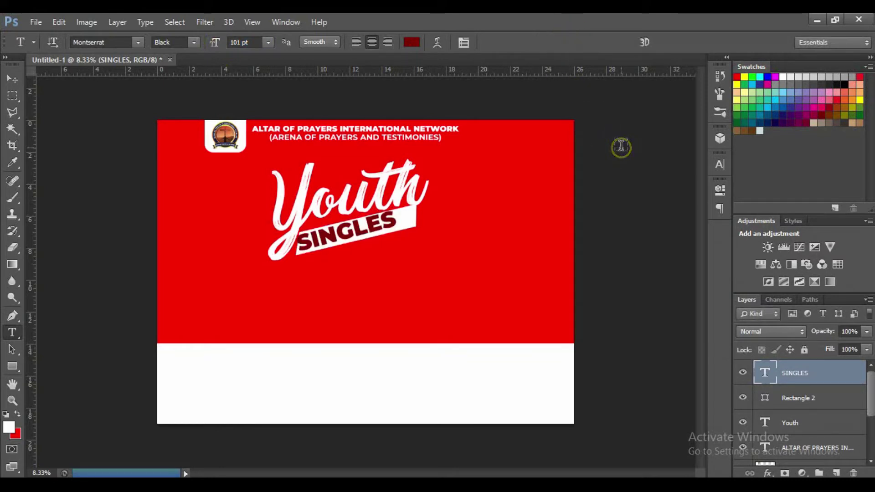
# - Align the "SINGLES" text and the white bar on their vertical and horizontal centres
pyautogui.keyDown('shift'); pyautogui.click(834, 402); pyautogui.keyUp('shift')
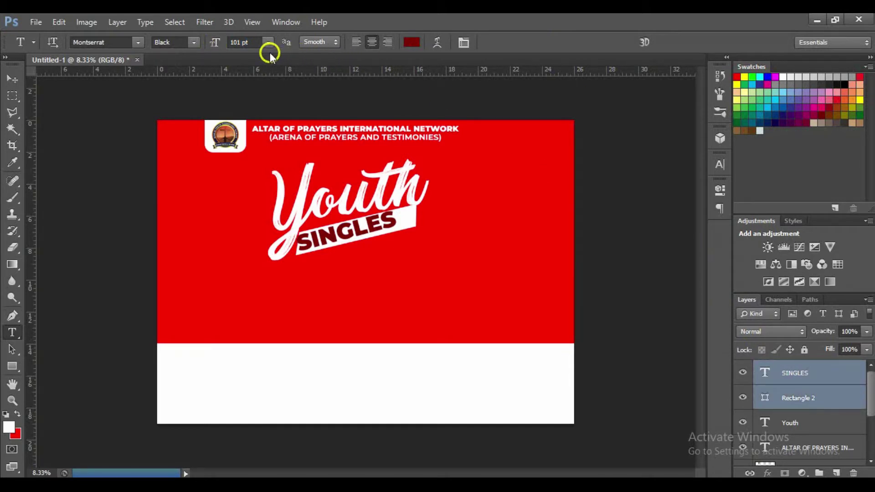
pyautogui.press('v')
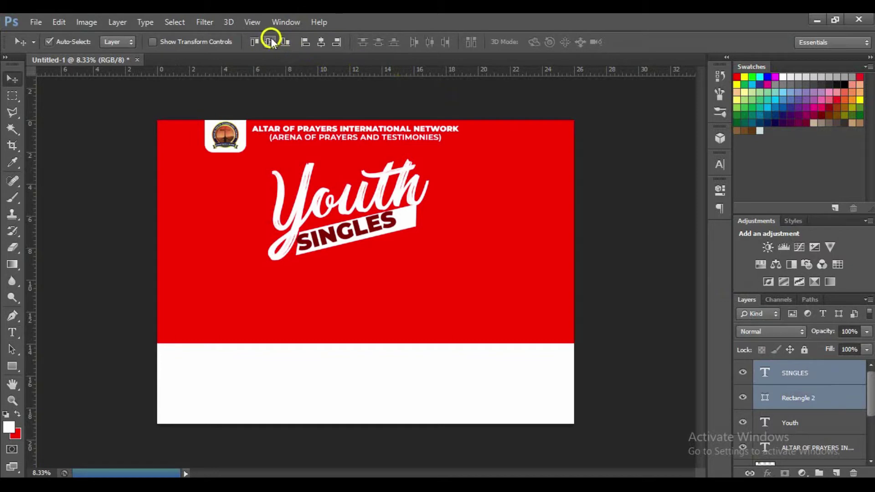
pyautogui.click(270, 42)
pyautogui.click(321, 42)
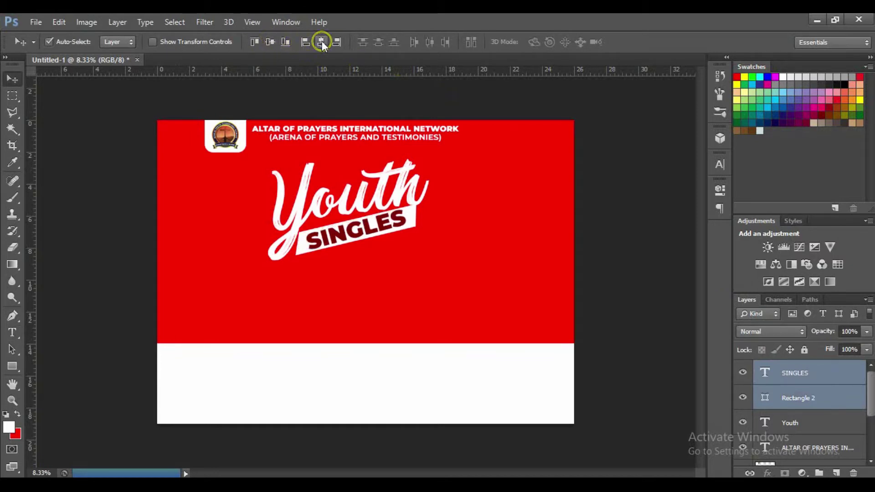
# - Add the text "RELATIONSHIP SERVICE" below the "SINGLES" bar in white Montserrat Black at 51 pt
pyautogui.click(793, 372)
pyautogui.hotkey('ctrl', 't')
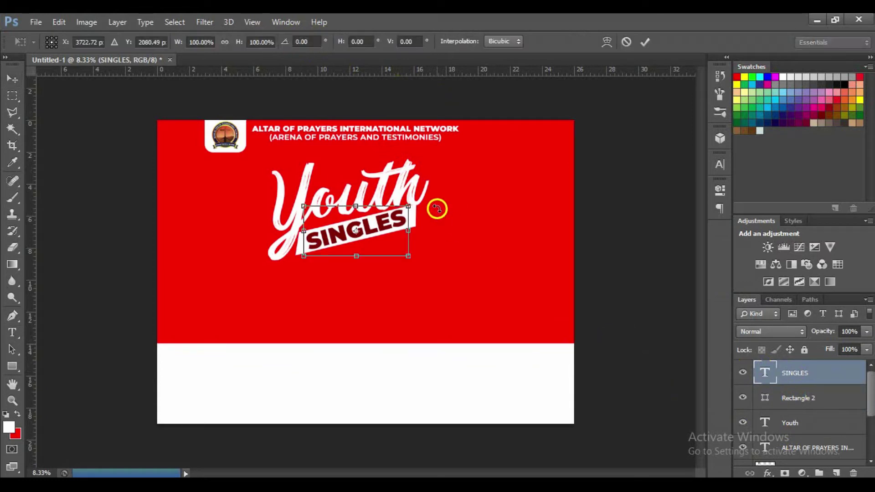
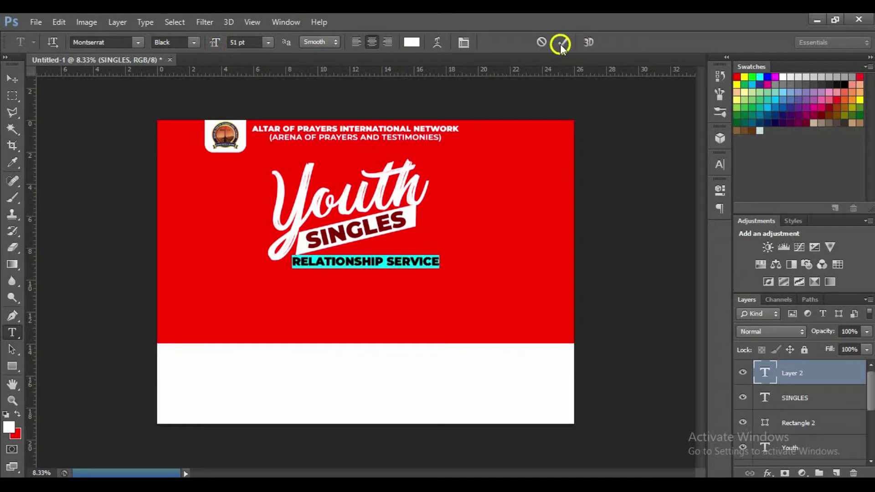
pyautogui.click(563, 42)
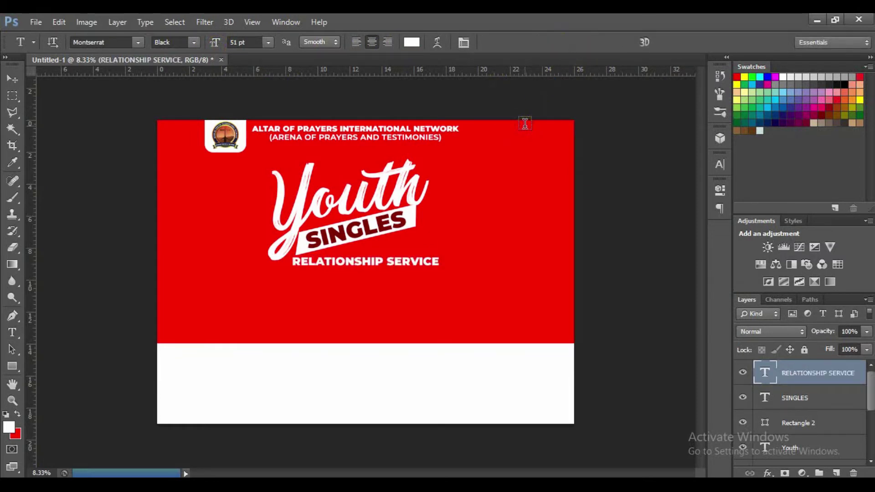
# - Rotate "RELATIONSHIP SERVICE" about -13.91 degrees and place it directly beneath the slanted white bar
pyautogui.hotkey('ctrl', 't')
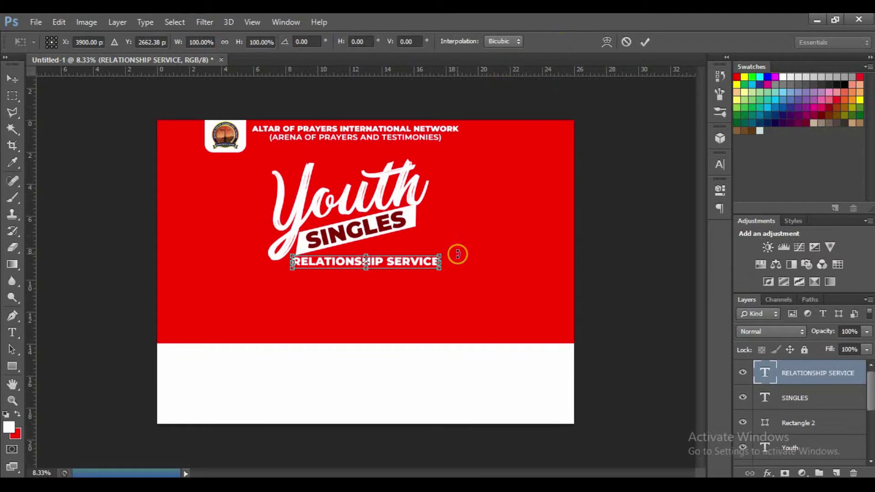
pyautogui.moveTo(458, 254); pyautogui.dragTo(450, 233)
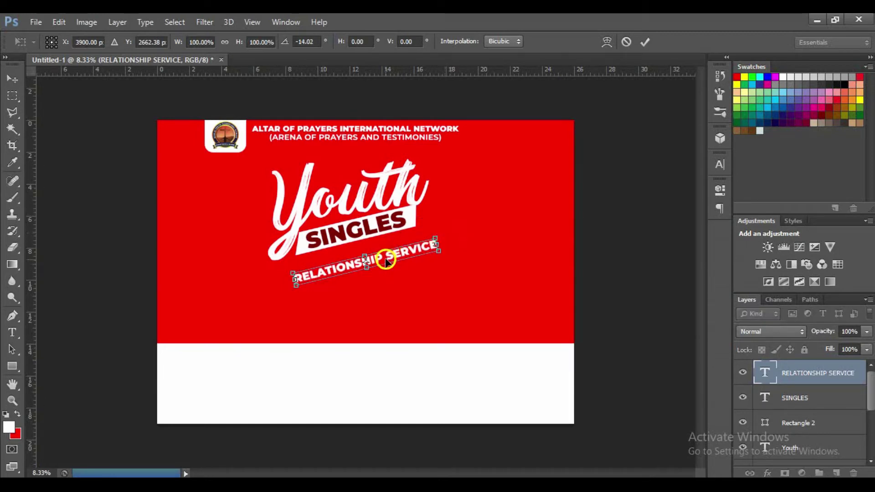
pyautogui.moveTo(380, 258); pyautogui.dragTo(399, 243)
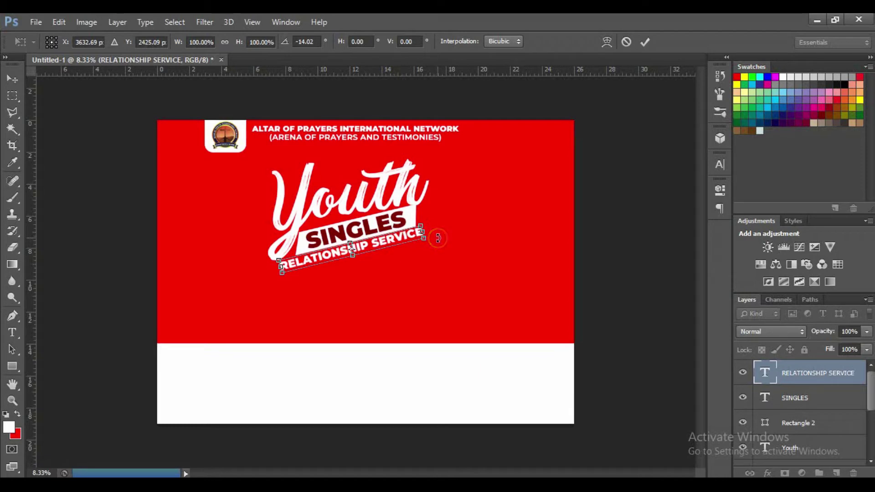
pyautogui.moveTo(438, 240); pyautogui.dragTo(438, 238)
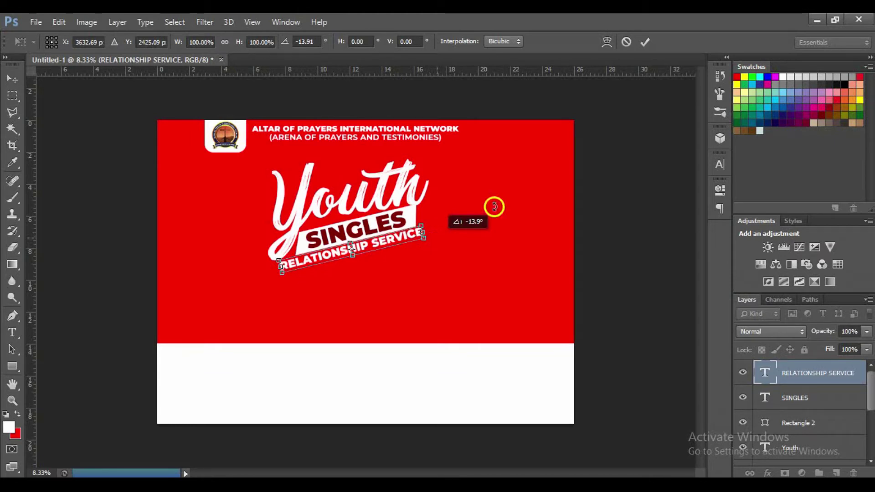
pyautogui.moveTo(494, 207); pyautogui.dragTo(494, 207)
pyautogui.click(645, 47)
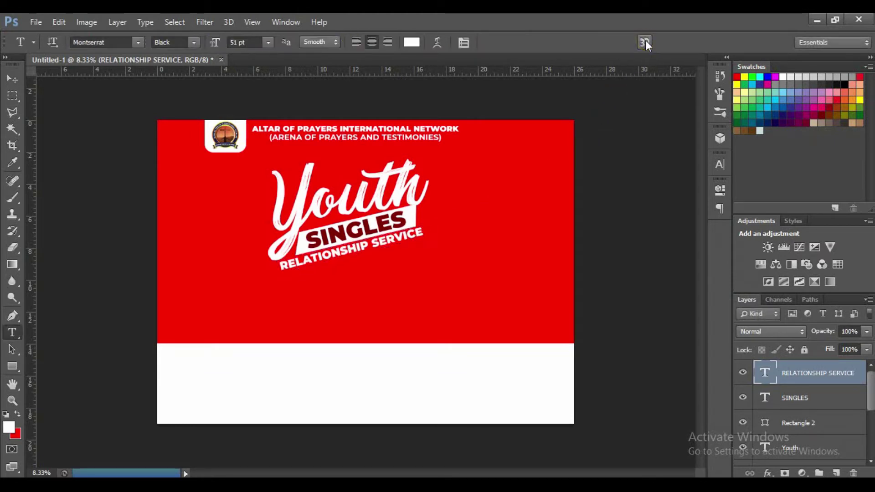
pyautogui.press('v')
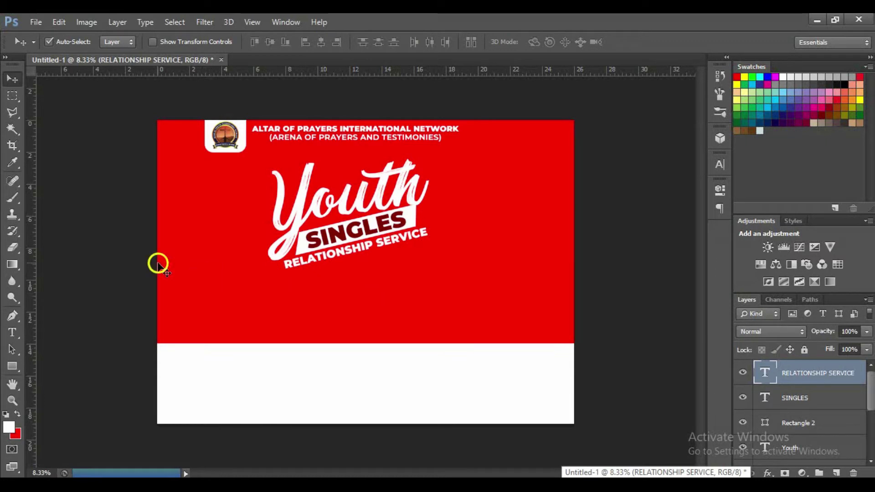
# - Draw a white circle about 588 px in diameter with the Ellipse tool beside the end of "Youth"
pyautogui.click(12, 366)
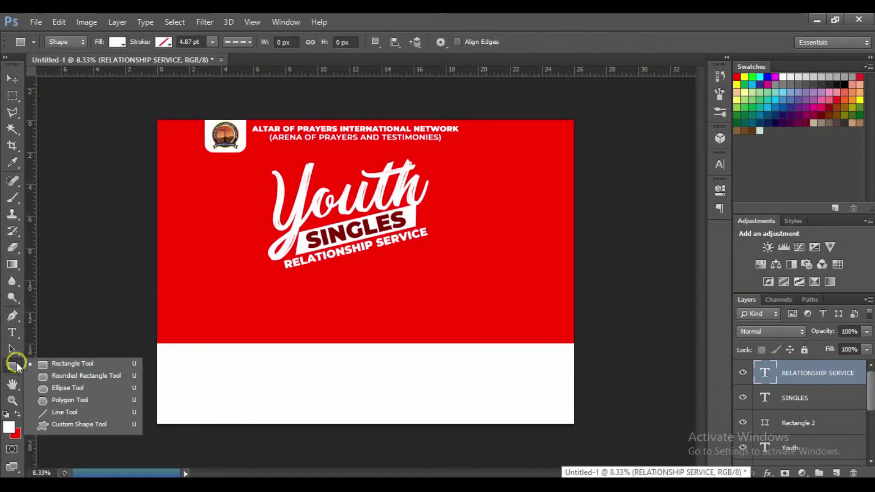
pyautogui.click(64, 388)
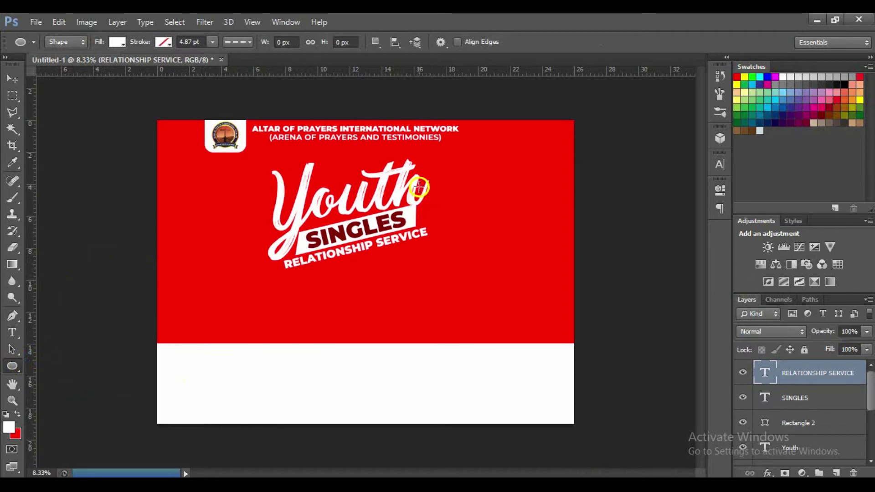
pyautogui.moveTo(414, 183); pyautogui.dragTo(459, 214)
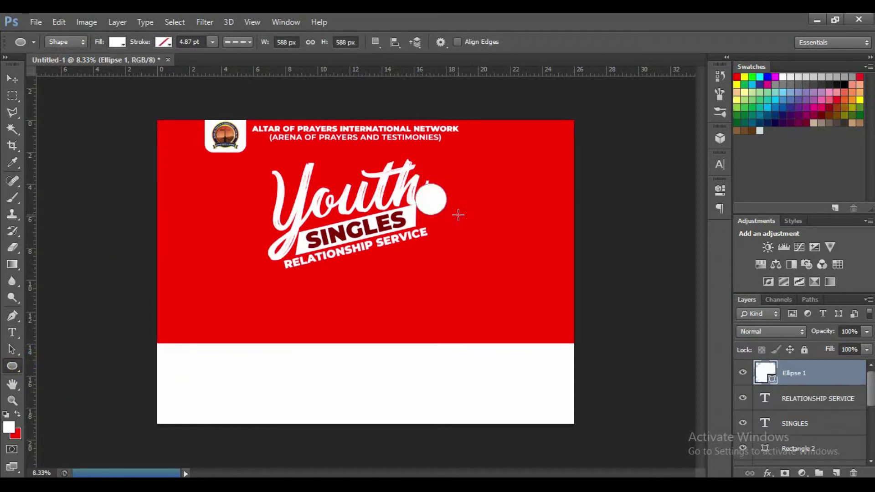
# - Change the circle's fill colour to yellow ffcc00
pyautogui.doubleClick(772, 381)
pyautogui.click(618, 242)
pyautogui.moveTo(620, 243); pyautogui.dragTo(620, 227)
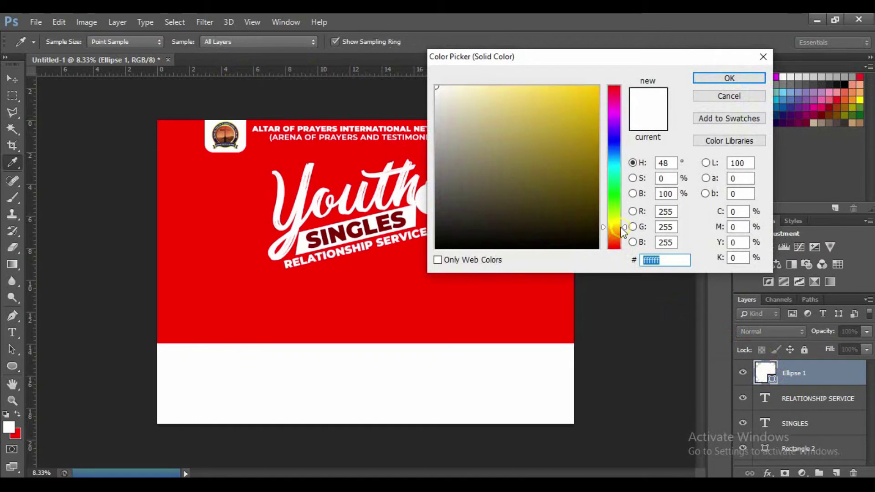
pyautogui.moveTo(588, 108); pyautogui.dragTo(623, 58)
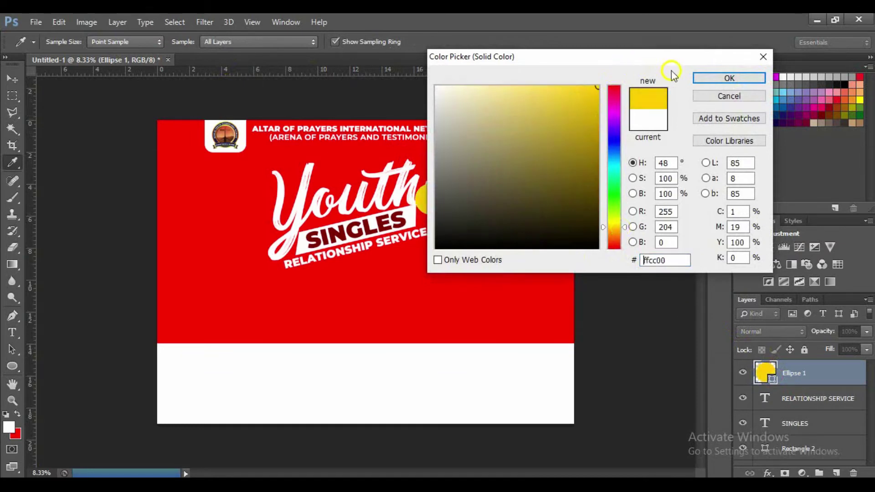
pyautogui.click(702, 82)
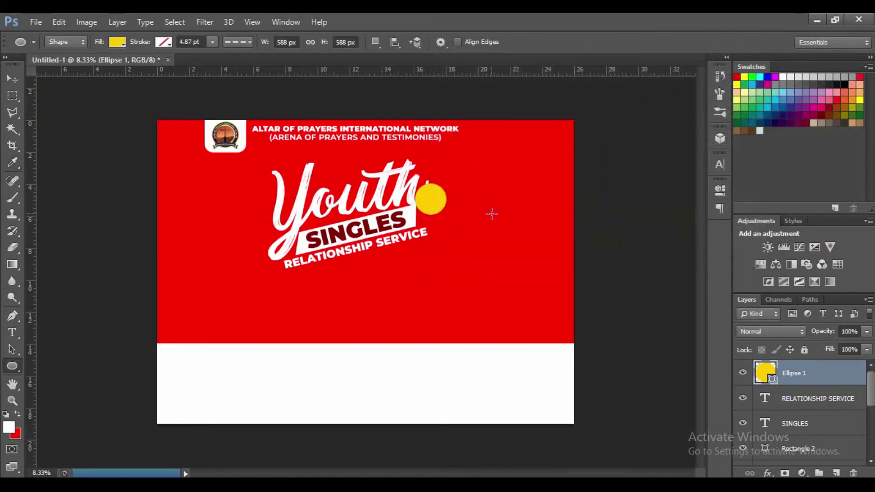
# - Add an "&" as a new text layer and move it onto the yellow circle
pyautogui.press('t')
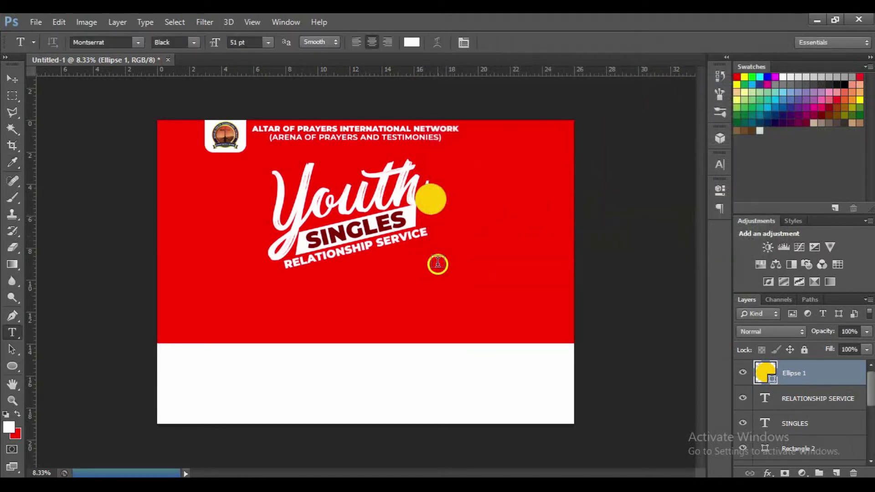
pyautogui.click(438, 262)
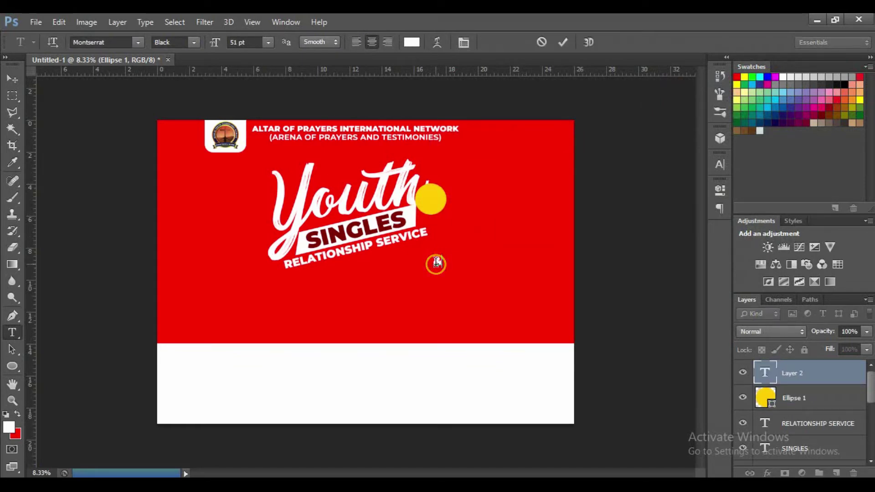
pyautogui.moveTo(438, 297); pyautogui.dragTo(433, 231)
# - Set the "&" to 92 pt, colour it dark red 800000 sampled from "SINGLES", and commit the text
pyautogui.hotkey('ctrl', 'a')
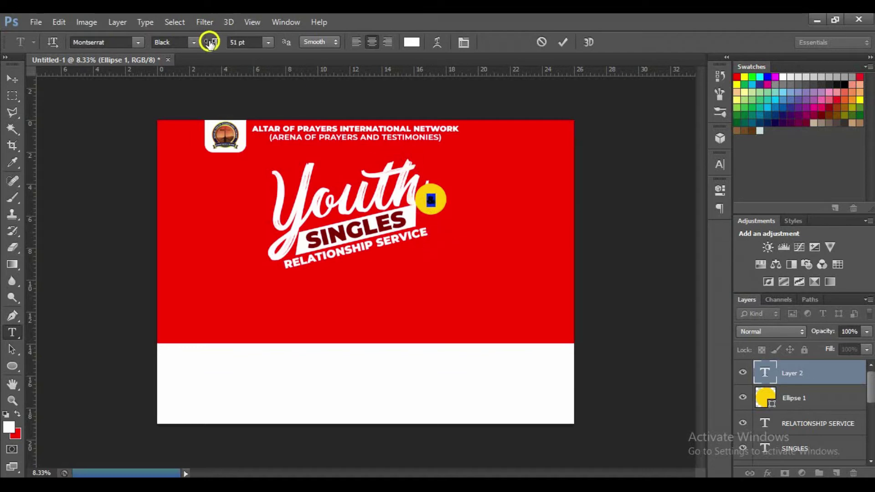
pyautogui.moveTo(213, 43); pyautogui.dragTo(246, 42)
pyautogui.click(412, 41)
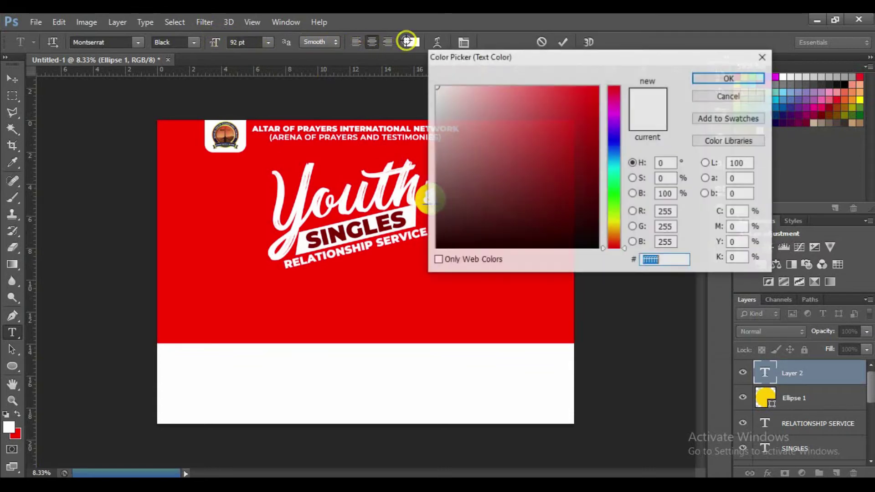
pyautogui.moveTo(591, 237); pyautogui.dragTo(604, 261)
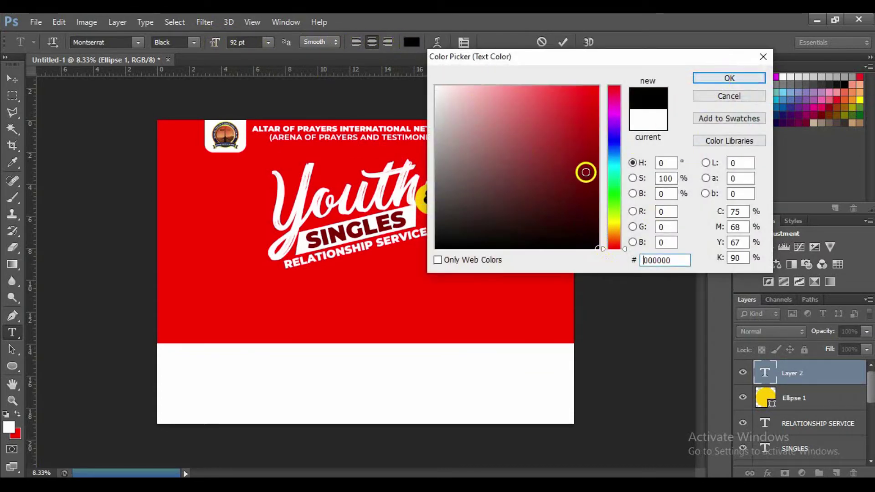
pyautogui.click(382, 223)
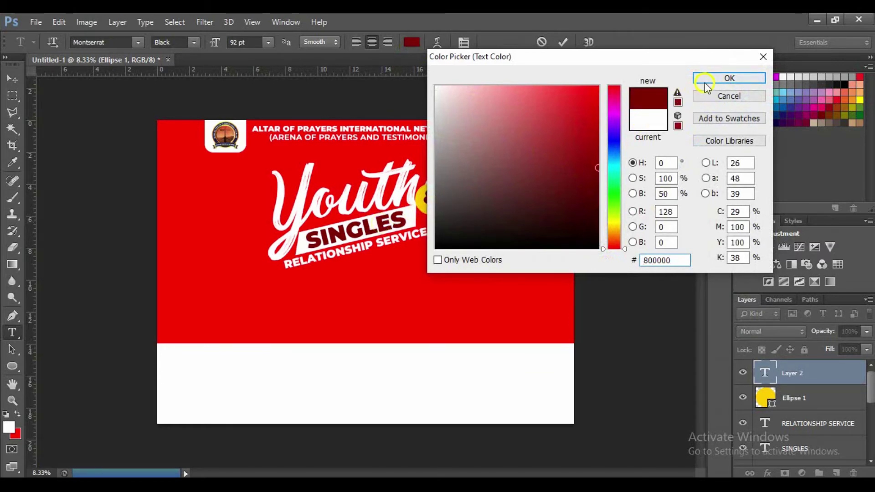
pyautogui.click(728, 79)
pyautogui.click(561, 42)
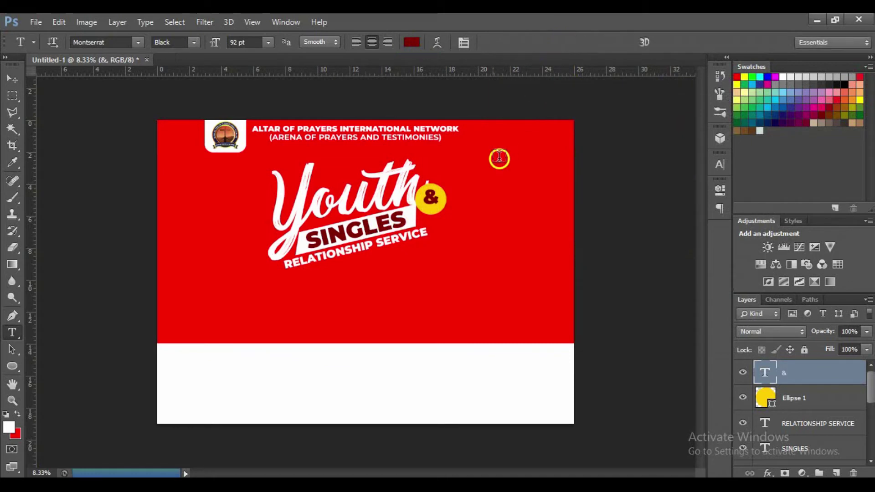
# - Scale the yellow circle down proportionally to about 91.84%
pyautogui.click(797, 397)
pyautogui.hotkey('ctrl', 't')
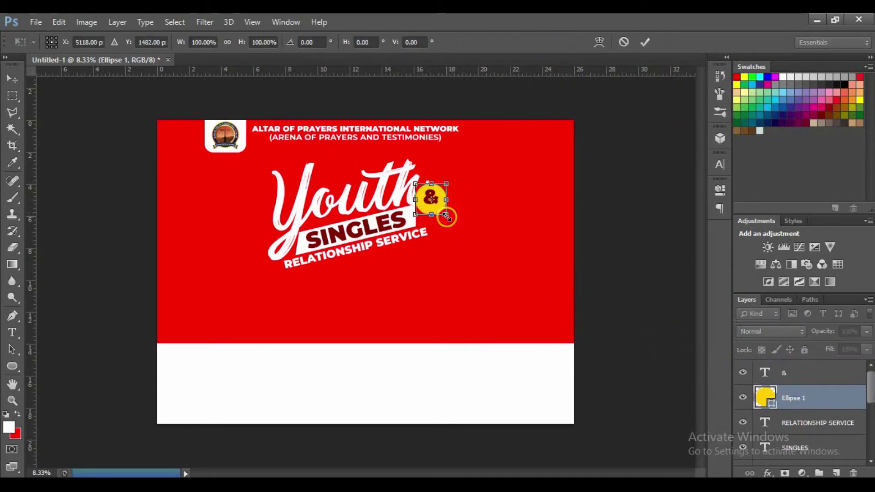
pyautogui.moveTo(444, 214); pyautogui.dragTo(440, 200)
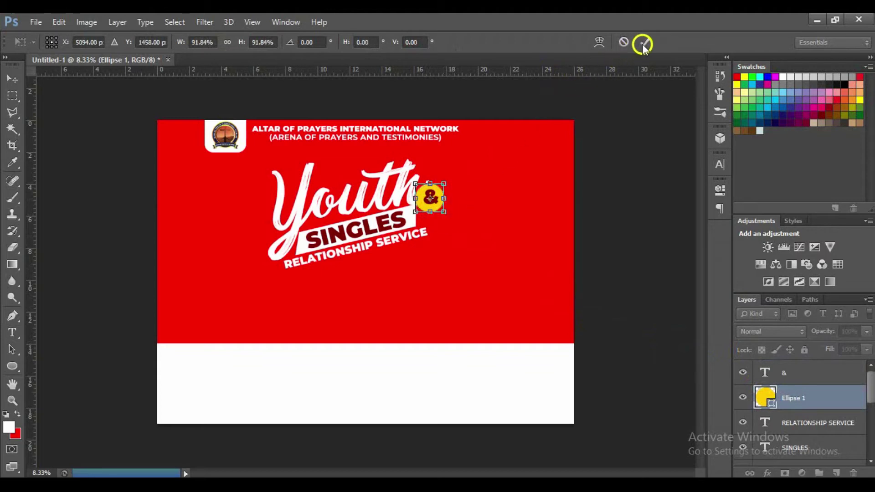
pyautogui.click(645, 42)
# - Align the "&" and the yellow circle on their centres
pyautogui.keyDown('shift'); pyautogui.click(791, 372); pyautogui.keyUp('shift')
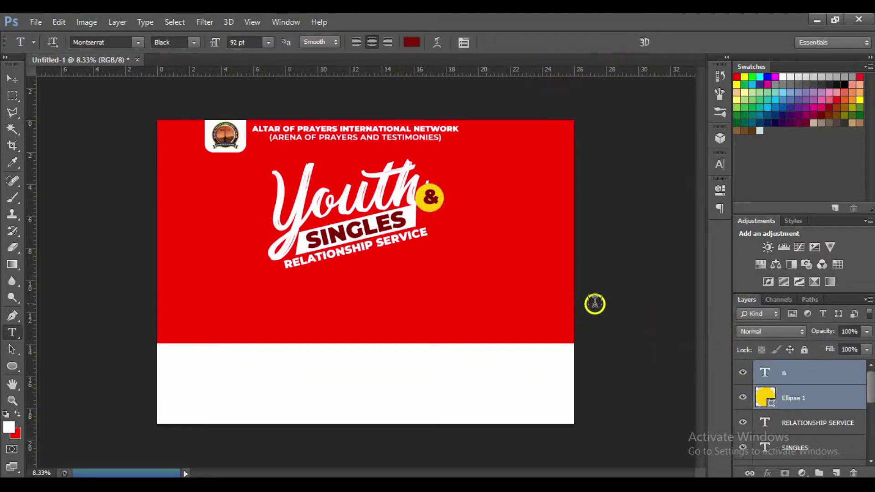
pyautogui.press('v')
pyautogui.click(270, 42)
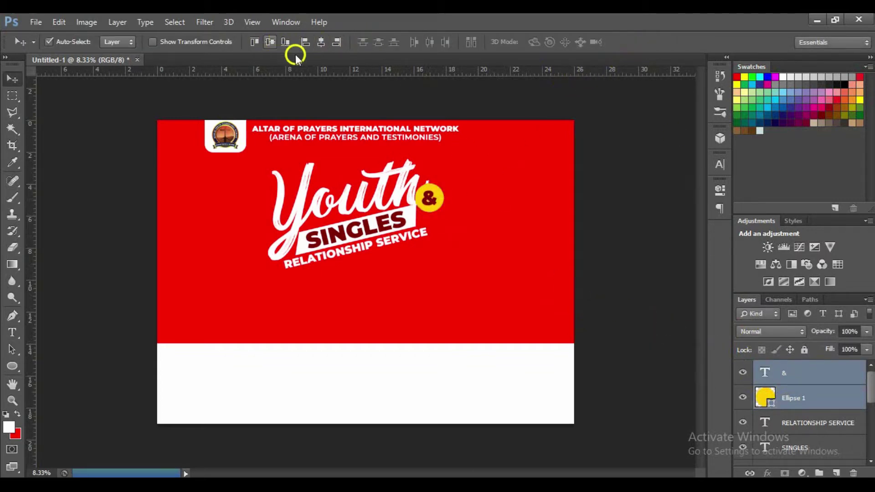
# - Nudge the "&" and its circle together so they overlap the end of "Youth" and the white bar's upper corner
pyautogui.hotkey('shift', 'Up')
pyautogui.hotkey('shift', 'Up')
pyautogui.hotkey('shift', 'Up')
pyautogui.hotkey('shift', 'Up')
pyautogui.hotkey('shift', 'Up')
pyautogui.hotkey('shift', 'Up')
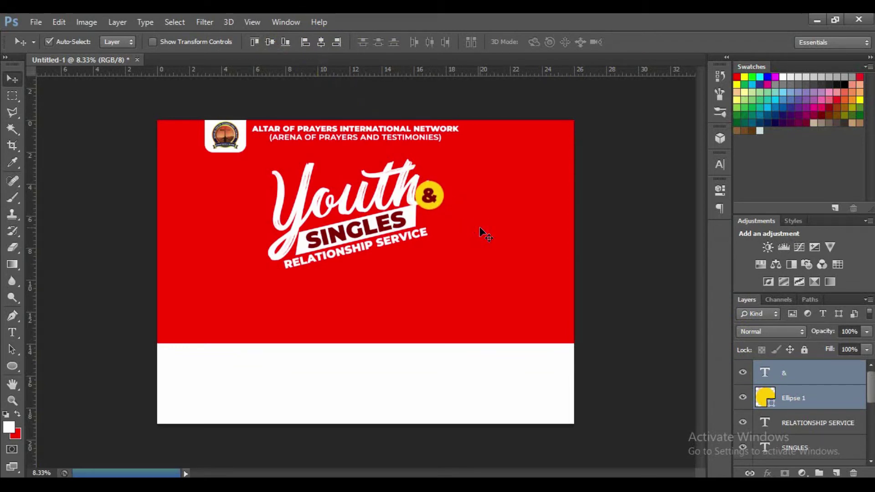
pyautogui.hotkey('shift', 'Down')
pyautogui.hotkey('shift', 'Down')
pyautogui.hotkey('shift', 'Down')
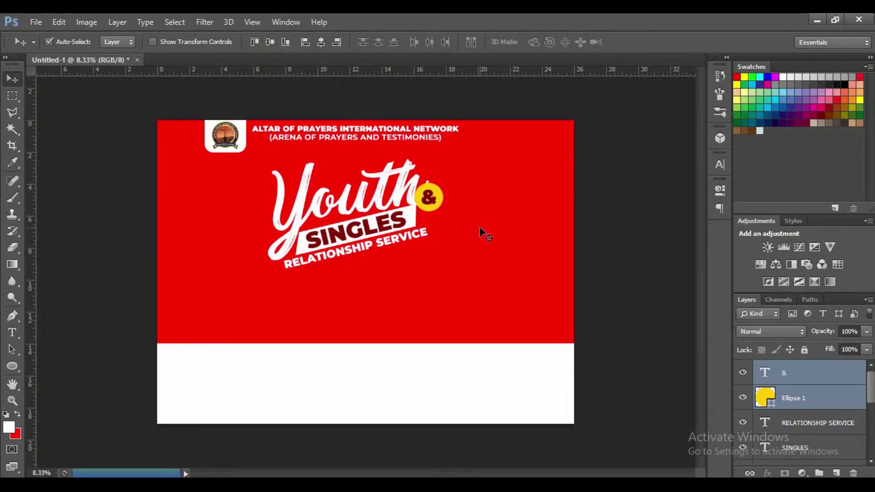
pyautogui.hotkey('shift', 'Down')
pyautogui.hotkey('shift', 'Down')
pyautogui.hotkey('shift', 'Down')
pyautogui.hotkey('shift', 'Down')
pyautogui.hotkey('shift', 'Down')
pyautogui.hotkey('shift', 'Left')
pyautogui.hotkey('shift', 'Left')
pyautogui.hotkey('shift', 'Left')
pyautogui.hotkey('shift', 'Left')
pyautogui.hotkey('shift', 'Left')
pyautogui.hotkey('shift', 'Left')
pyautogui.hotkey('shift', 'Left')
pyautogui.hotkey('shift', 'Left')
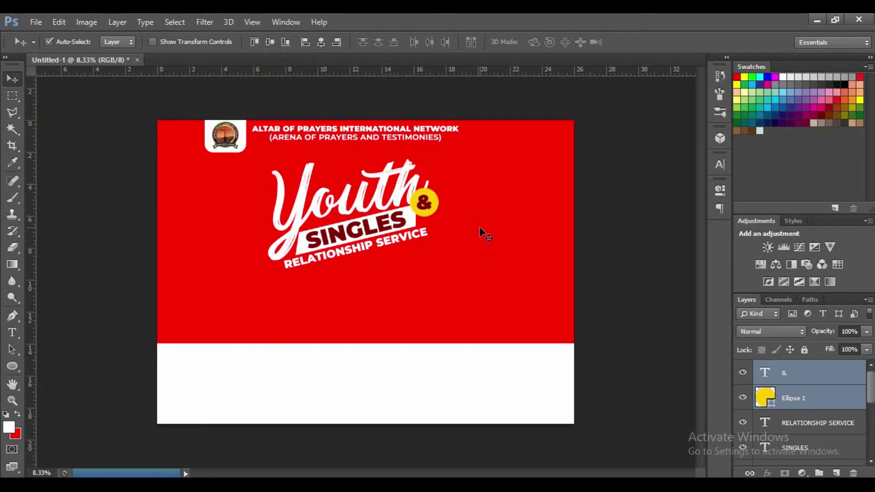
pyautogui.click(480, 224)
pyautogui.hotkey('shift', 'Left')
pyautogui.hotkey('shift', 'Left')
pyautogui.hotkey('shift', 'Left')
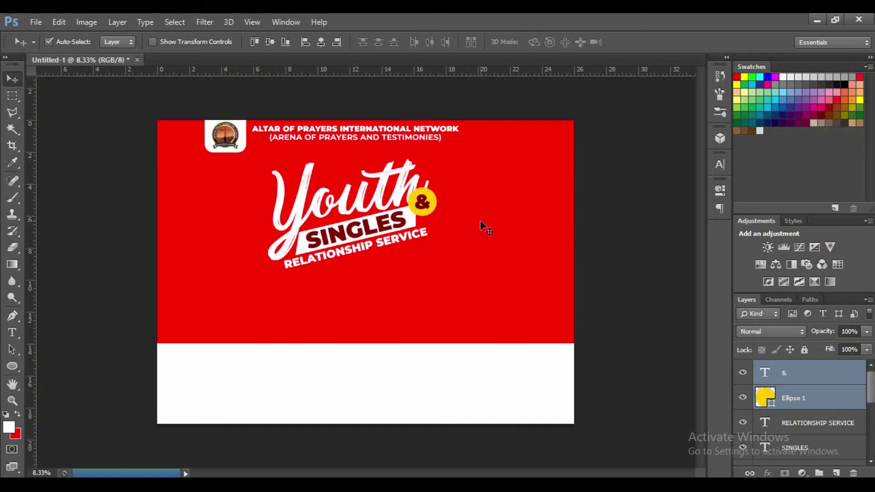
# - Group all the title layers, from the "&" down to "Youth", into one layer group
pyautogui.click(471, 189)
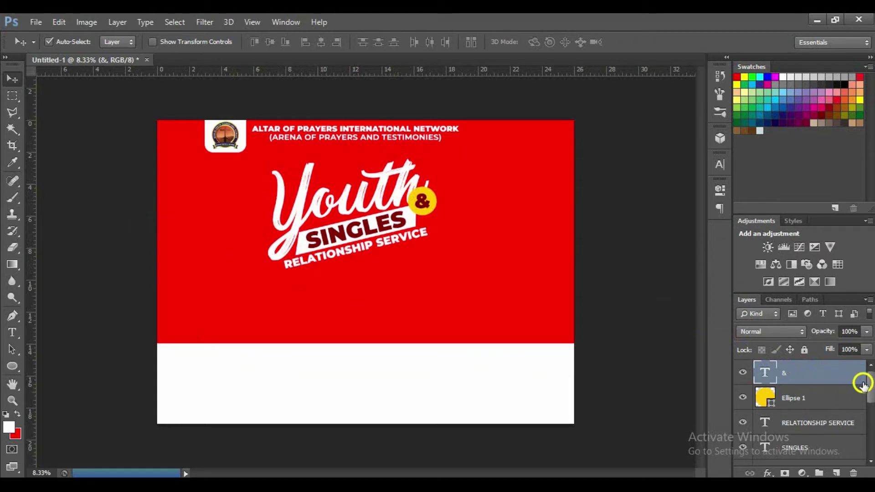
pyautogui.moveTo(871, 378); pyautogui.dragTo(868, 409)
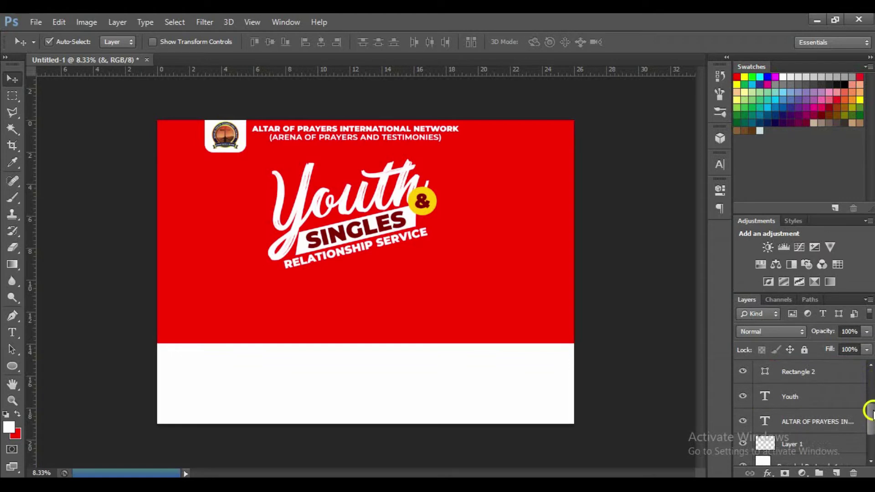
pyautogui.keyDown('shift'); pyautogui.click(823, 400); pyautogui.keyUp('shift')
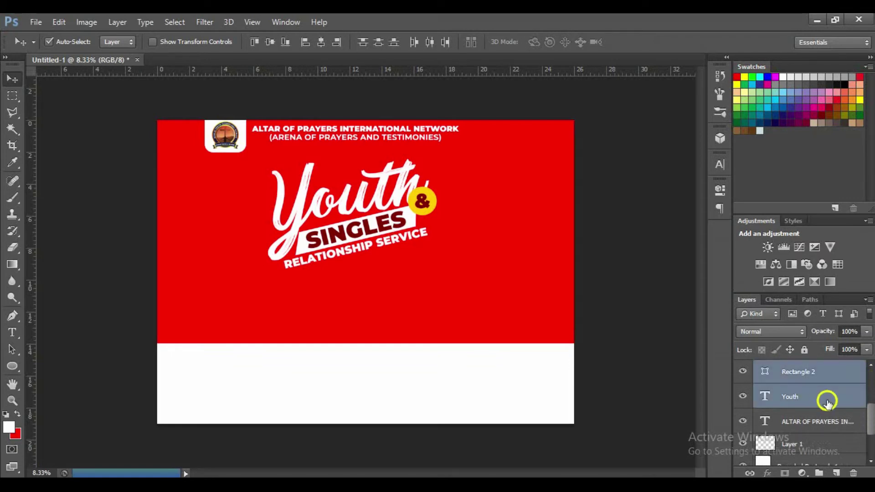
pyautogui.moveTo(869, 417)
pyautogui.mouseDown()
pyautogui.moveTo(869, 378)
pyautogui.moveTo(869, 407)
pyautogui.mouseUp()
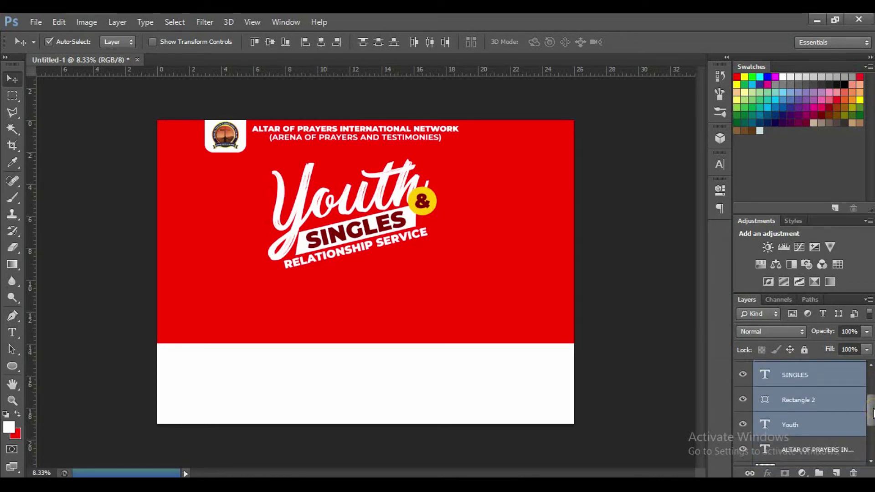
pyautogui.moveTo(872, 413); pyautogui.dragTo(871, 387)
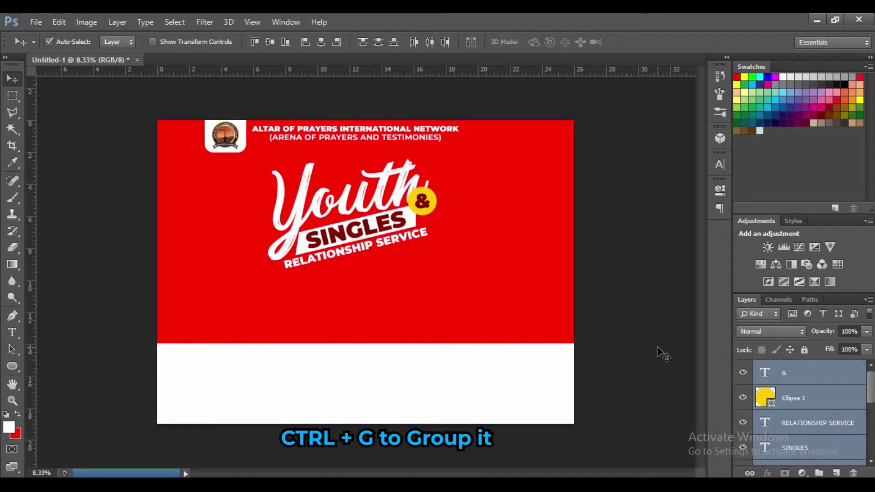
pyautogui.hotkey('ctrl', 'g')
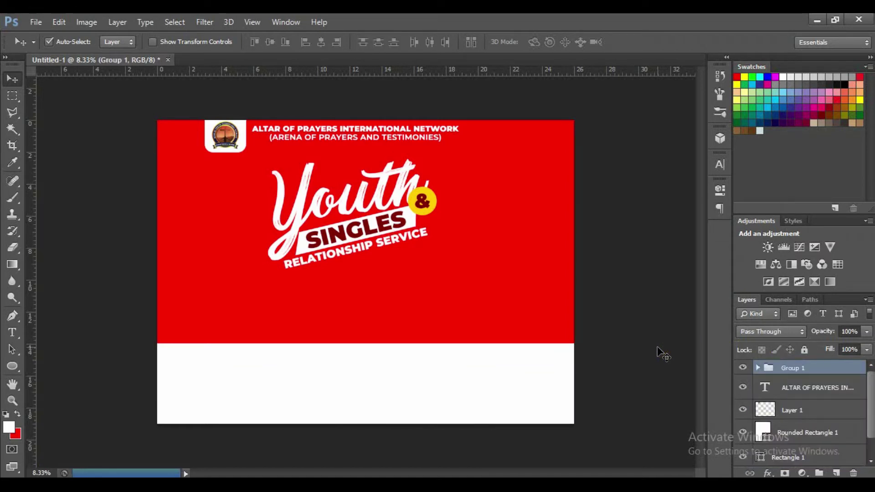
# - Toggle the title group's visibility off and on to check which elements it contains
pyautogui.click(742, 368)
pyautogui.click(743, 369)
pyautogui.click(742, 369)
pyautogui.click(743, 369)
pyautogui.click(742, 369)
pyautogui.click(742, 368)
# - Add the text "theme" below the title and colour it yellow ffcc00, sampled from the "&" circle
pyautogui.press('t')
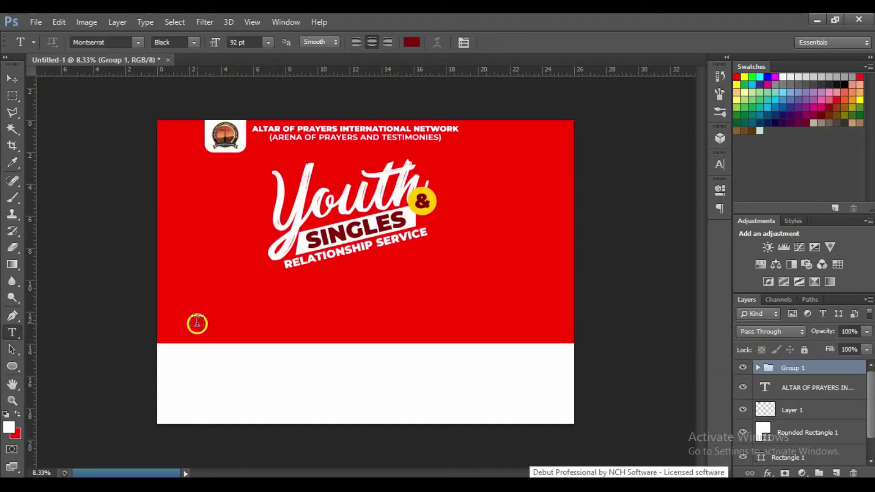
pyautogui.click(204, 303)
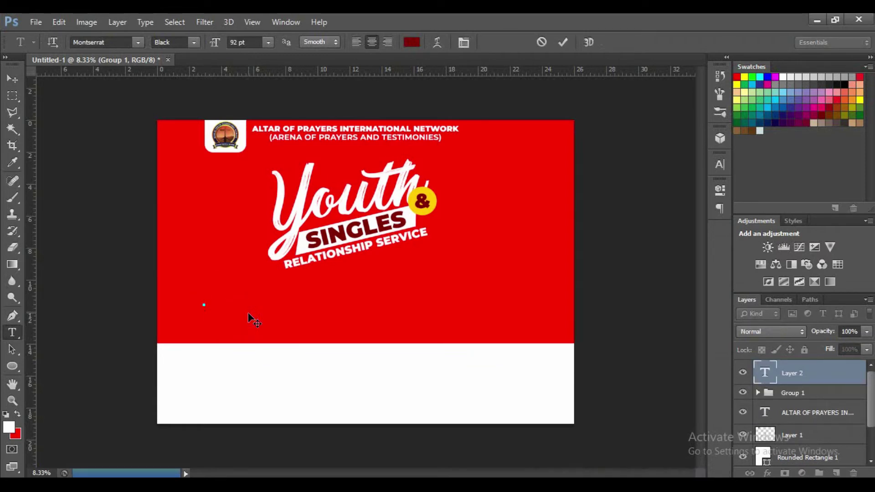
pyautogui.write('theme')
pyautogui.hotkey('ctrl', 'a')
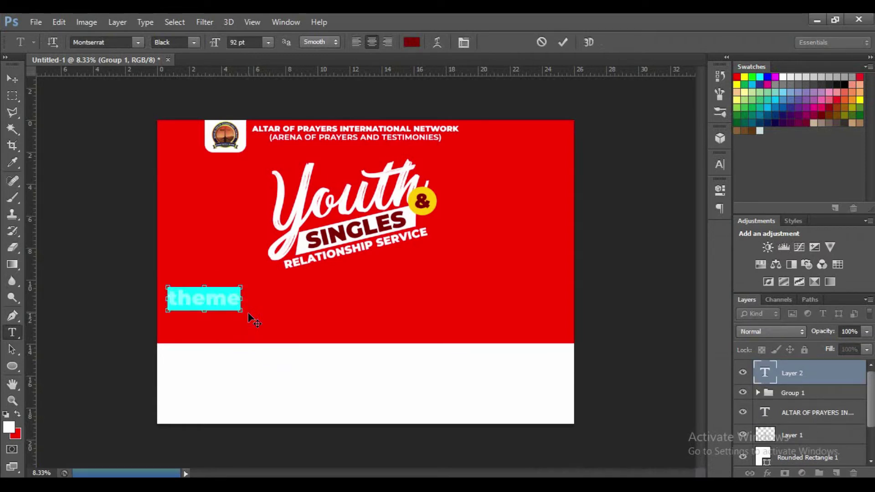
pyautogui.click(405, 43)
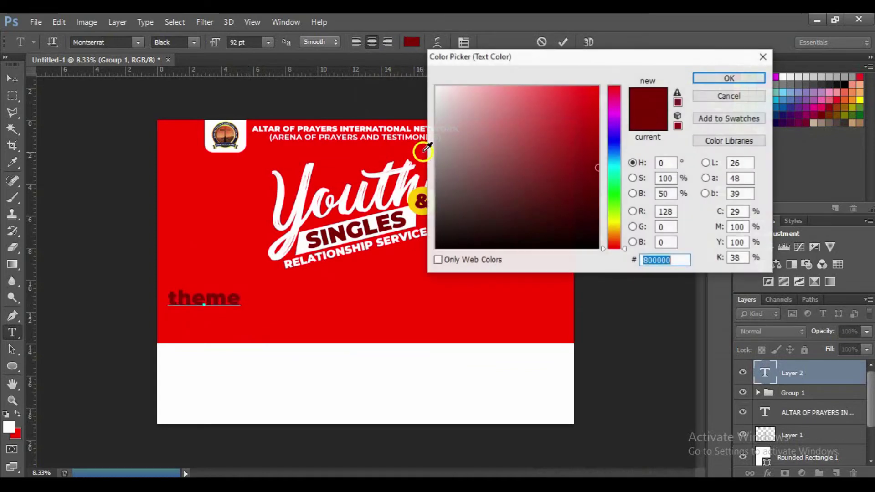
pyautogui.click(415, 196)
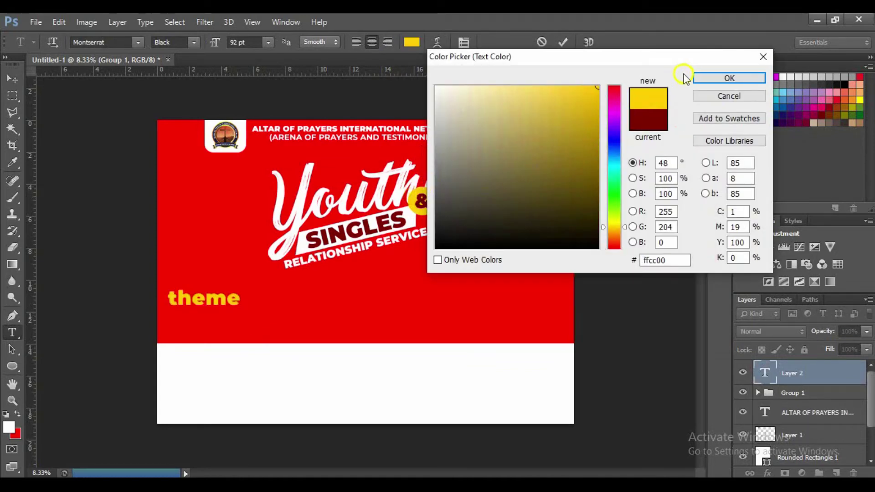
pyautogui.click(698, 78)
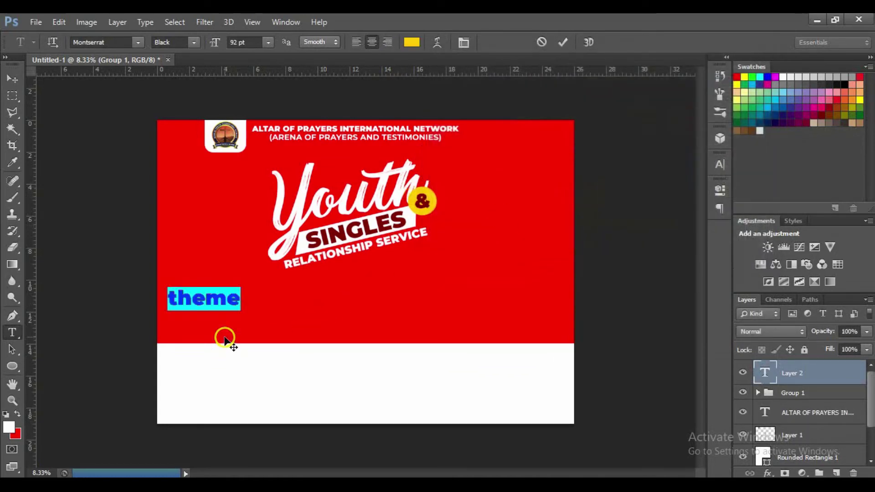
# - Set the "theme" text to 76 pt in Montserrat Bold
pyautogui.moveTo(211, 43); pyautogui.dragTo(204, 45)
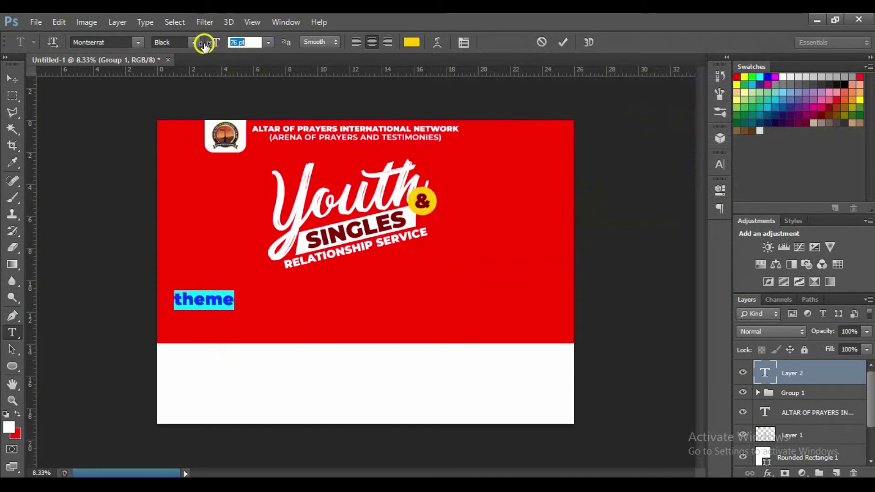
pyautogui.click(193, 43)
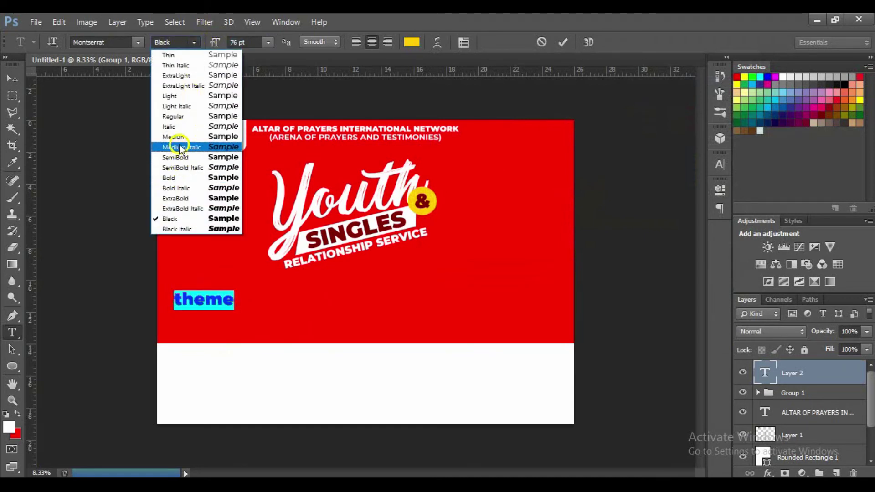
pyautogui.click(180, 178)
# - Complete the text as "theme:" with "Knowing Who" and "To Marry" on two lines beneath, and move it under the title
pyautogui.click(233, 303)
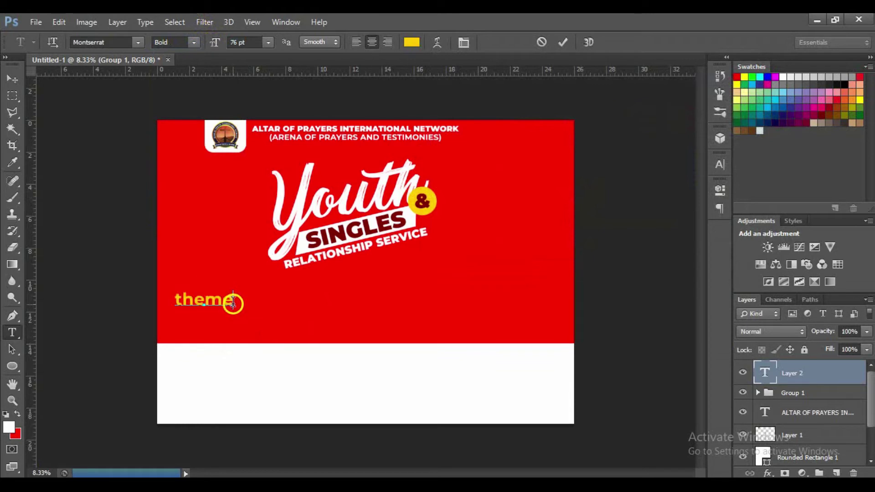
pyautogui.write(':')
pyautogui.moveTo(226, 345); pyautogui.dragTo(296, 340)
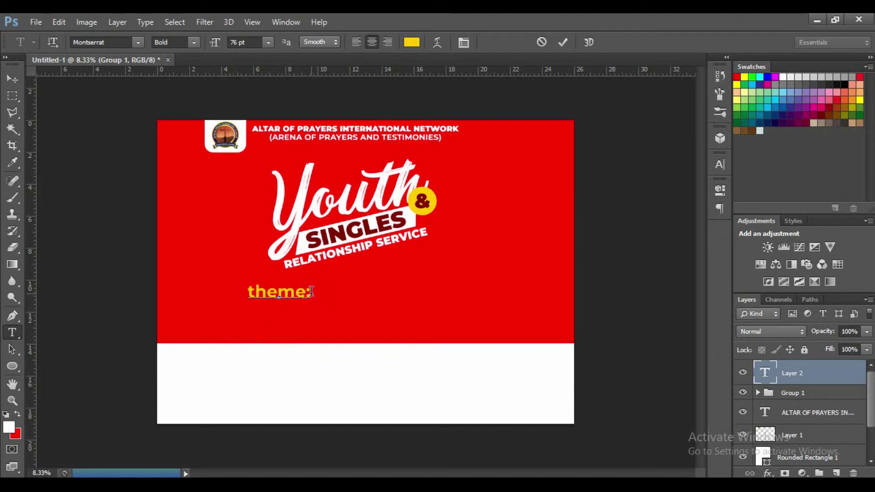
pyautogui.write('Knowing ')
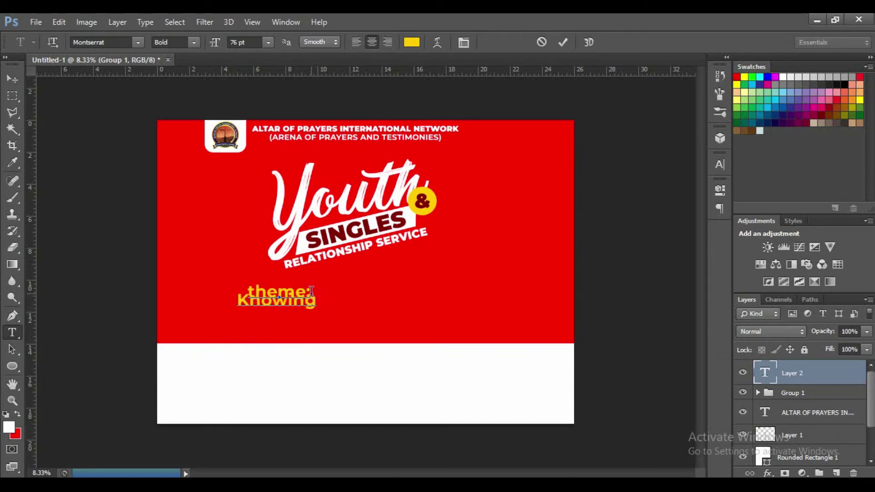
pyautogui.write('Who ')
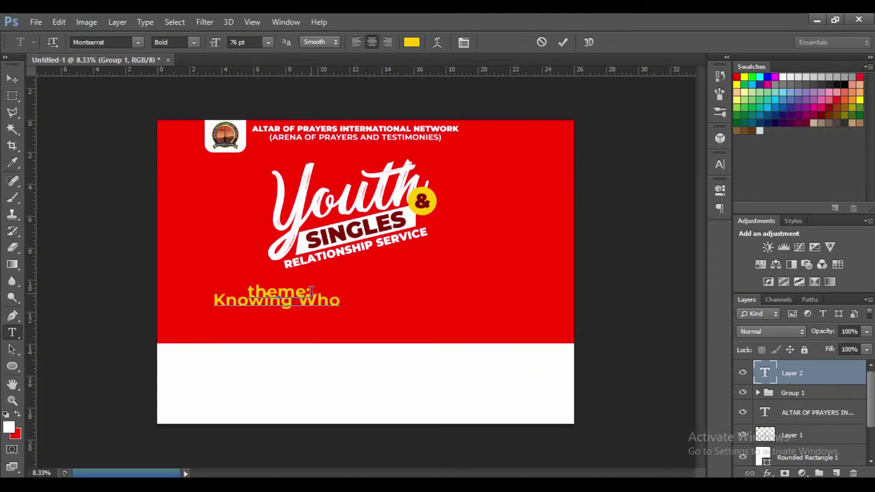
pyautogui.write('To Marry')
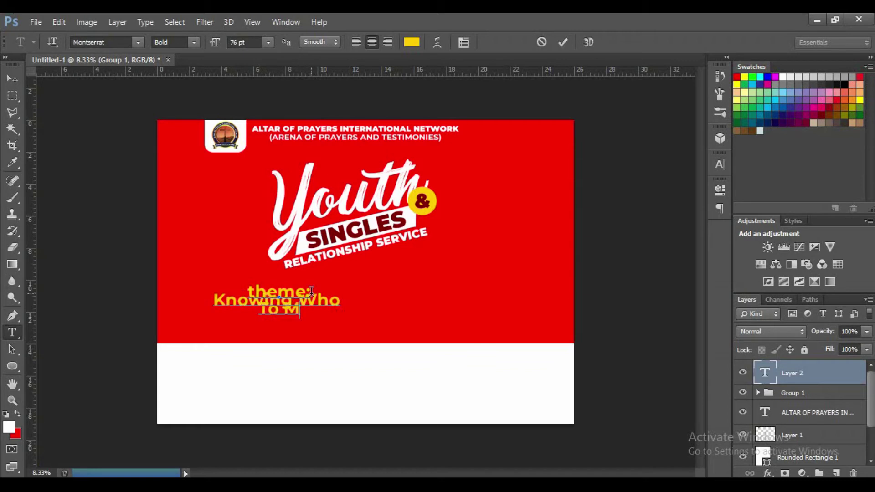
# - Colour the "Knowing Who" and "To Marry" lines white ffffff
pyautogui.hotkey('shift', 'Left')
pyautogui.hotkey('shift', 'Left')
pyautogui.hotkey('shift', 'Left')
pyautogui.hotkey('shift', 'Left')
pyautogui.hotkey('shift', 'Left')
pyautogui.hotkey('shift', 'Left')
pyautogui.hotkey('shift', 'Left')
pyautogui.hotkey('shift', 'Left')
pyautogui.hotkey('shift', 'Left')
pyautogui.hotkey('shift', 'Left')
pyautogui.hotkey('shift', 'Left')
pyautogui.hotkey('shift', 'Left')
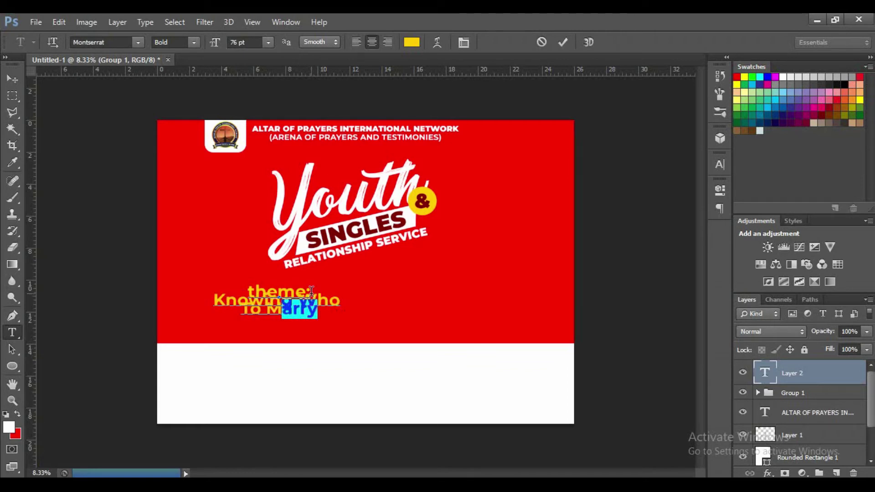
pyautogui.hotkey('shift', 'Left')
pyautogui.hotkey('shift', 'Left')
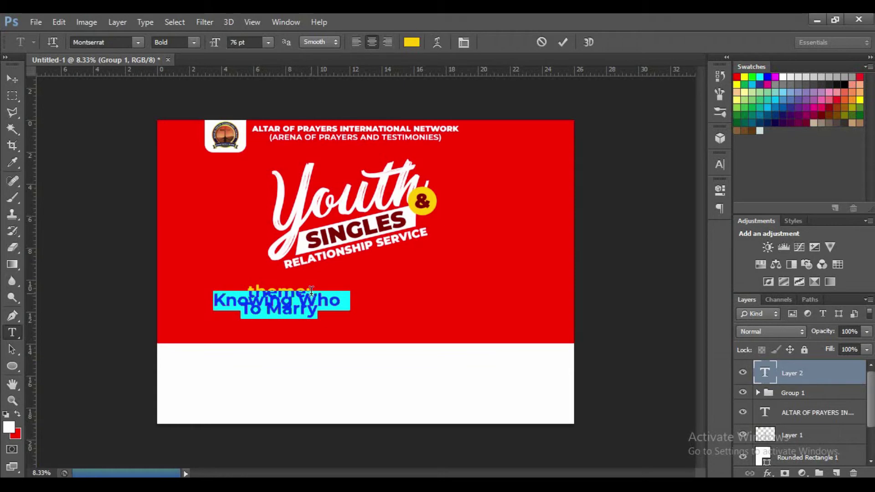
pyautogui.click(411, 42)
pyautogui.moveTo(446, 108); pyautogui.dragTo(429, 78)
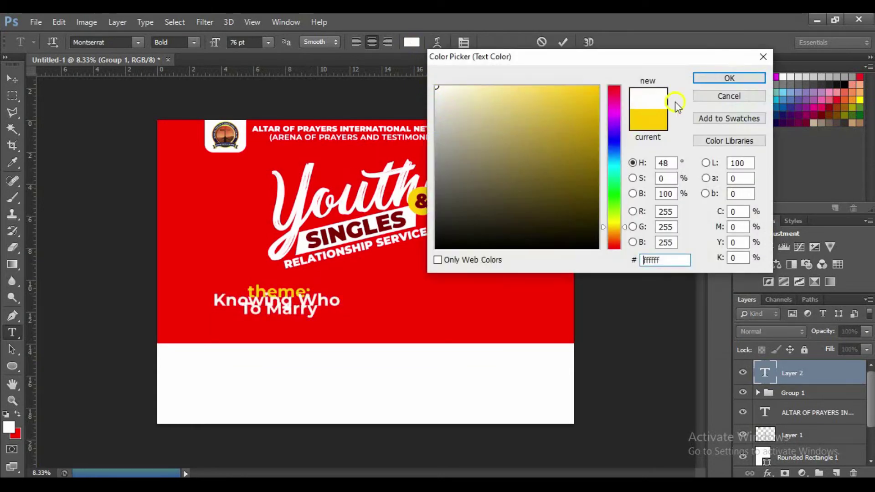
pyautogui.click(726, 79)
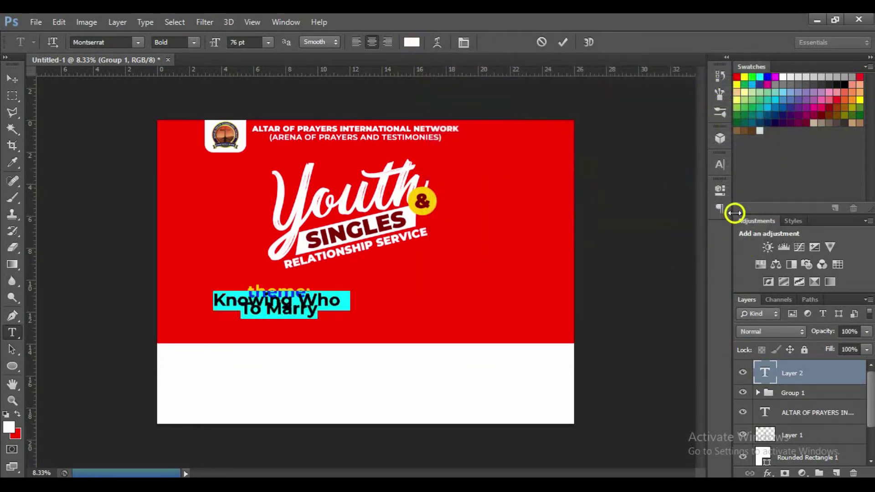
# - Increase the leading of "Knowing Who" and "To Marry" so the three text lines are clearly separated
pyautogui.click(720, 165)
pyautogui.click(668, 190)
pyautogui.moveTo(647, 191); pyautogui.dragTo(668, 190)
pyautogui.click(370, 319)
pyautogui.click(293, 329)
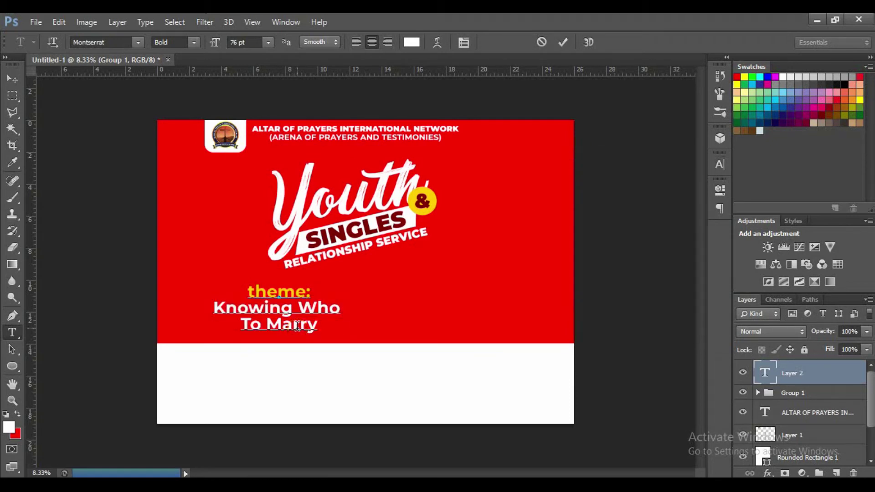
pyautogui.click(330, 322)
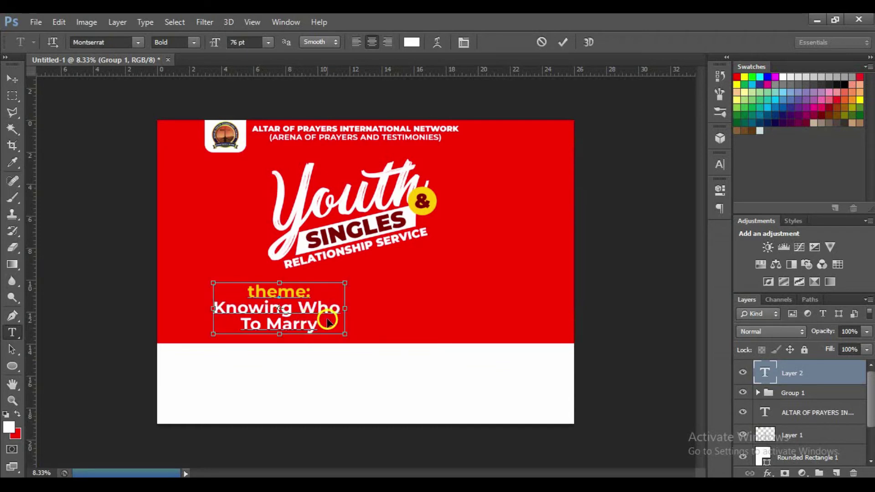
# - Reduce the whole theme text, set the "Knowing Who" and "To Marry" lines to 73 pt, and shift the block slightly left
pyautogui.hotkey('ctrl', 'a')
pyautogui.moveTo(222, 47); pyautogui.dragTo(206, 46)
pyautogui.click(225, 317)
pyautogui.click(312, 329)
pyautogui.moveTo(311, 329); pyautogui.dragTo(220, 308)
pyautogui.moveTo(215, 40); pyautogui.dragTo(226, 44)
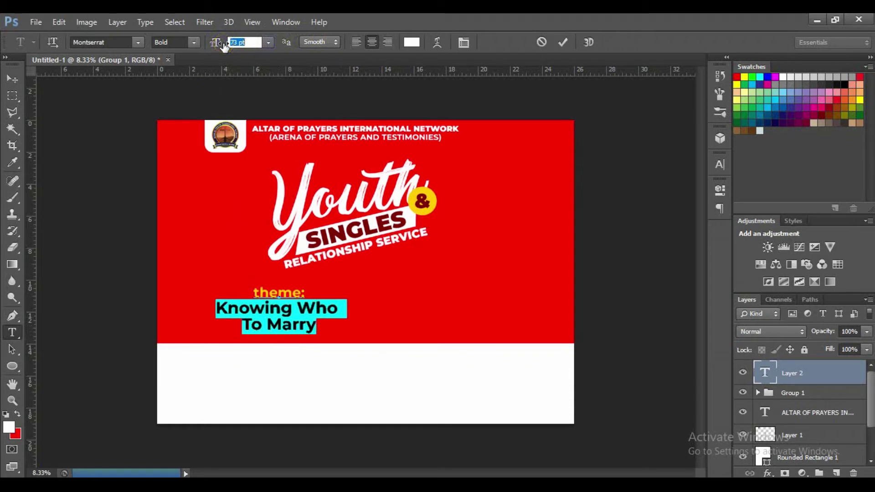
pyautogui.click(283, 323)
pyautogui.moveTo(291, 363); pyautogui.dragTo(283, 362)
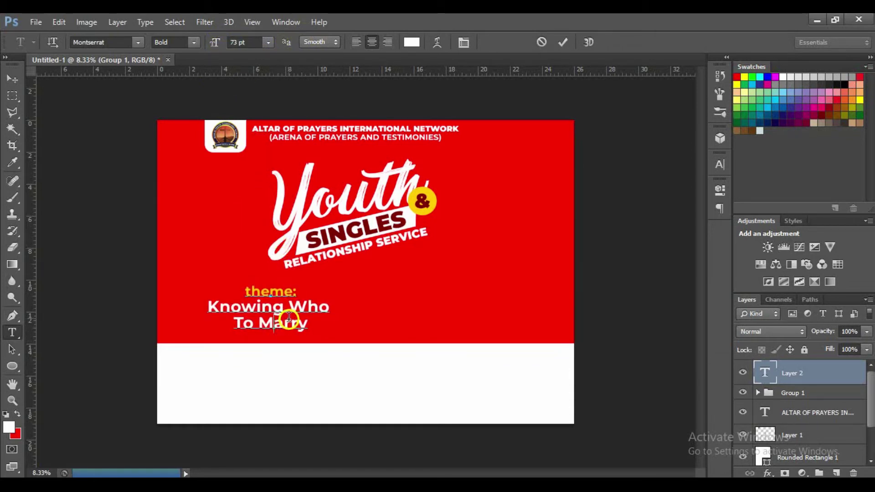
# - Try to adjust the leading of the "Knowing Who" line
pyautogui.moveTo(328, 306); pyautogui.dragTo(197, 307)
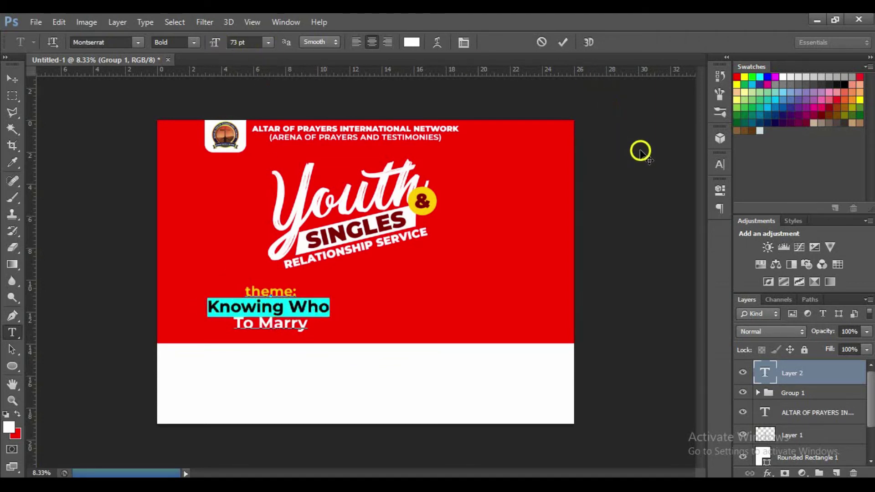
pyautogui.click(719, 164)
pyautogui.click(644, 195)
pyautogui.moveTo(644, 196); pyautogui.dragTo(623, 193)
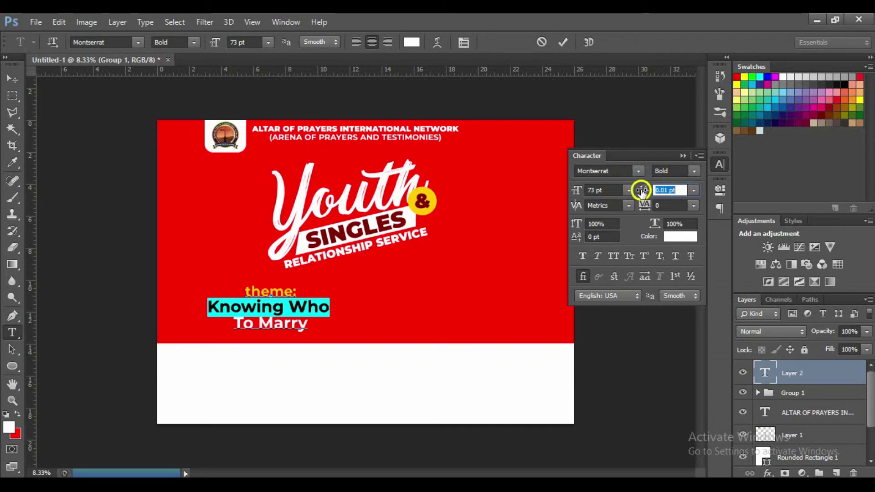
pyautogui.click(318, 308)
# - Commit the theme text and move it slightly down and to the left on the red area
pyautogui.click(565, 41)
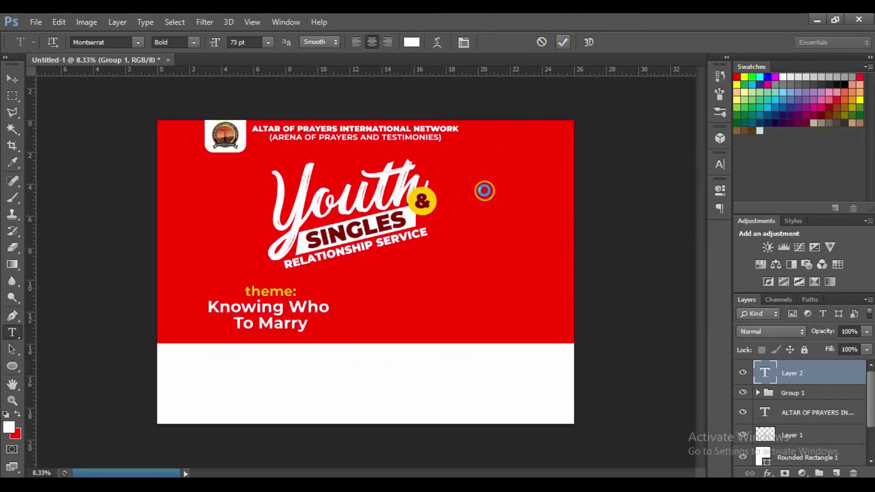
pyautogui.press('v')
pyautogui.moveTo(269, 305)
pyautogui.mouseDown()
pyautogui.moveTo(236, 308)
pyautogui.moveTo(261, 308)
pyautogui.mouseUp()
# - Start a black text line near the left end of the white strip and enter "26TH FEB."
pyautogui.press('t')
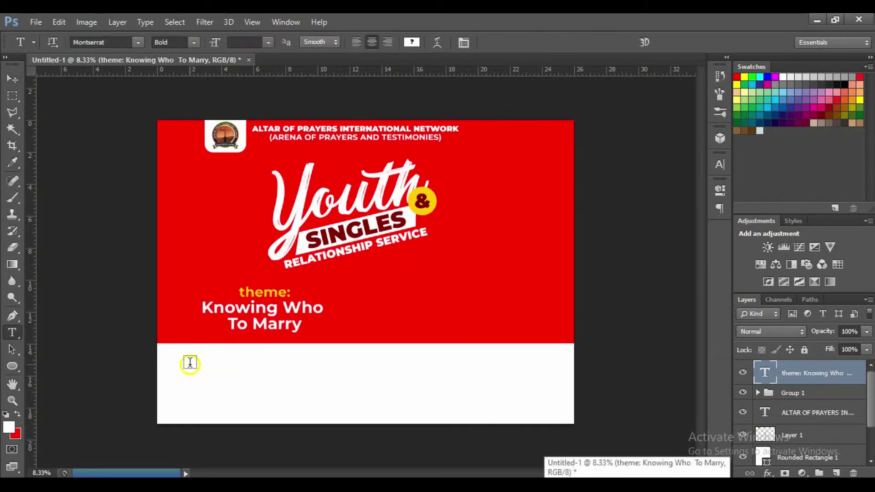
pyautogui.click(184, 360)
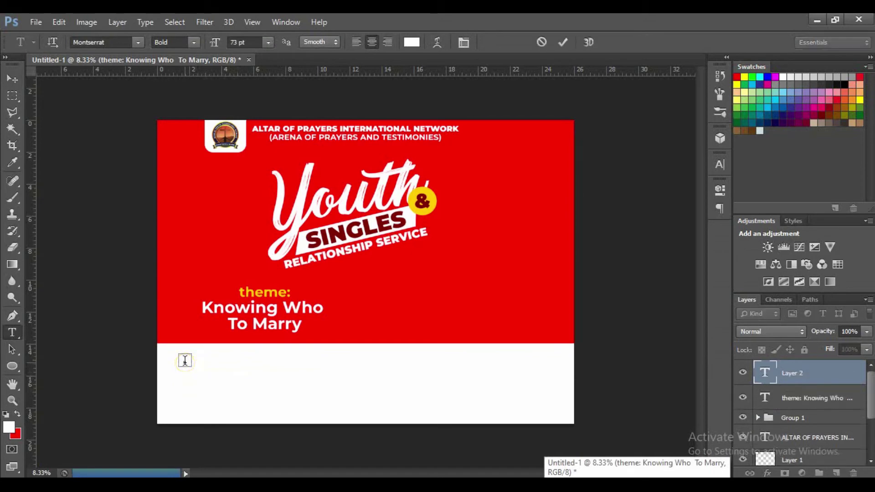
pyautogui.click(411, 42)
pyautogui.moveTo(543, 229); pyautogui.dragTo(592, 283)
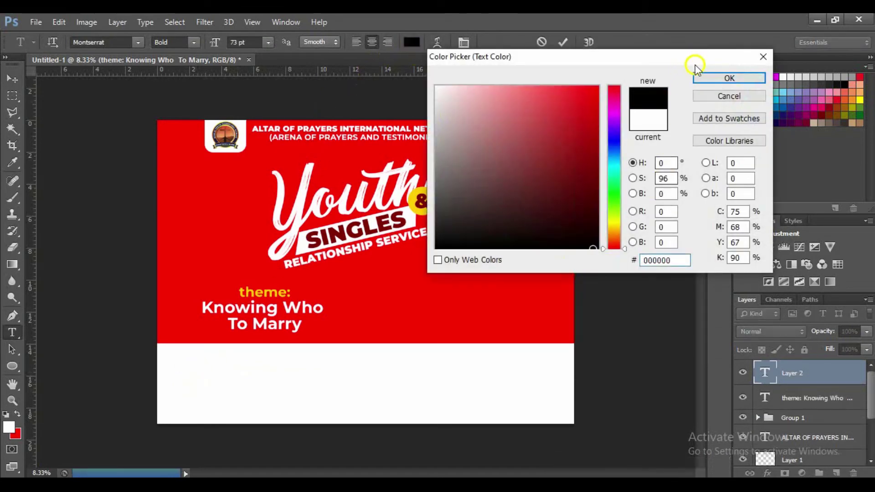
pyautogui.click(713, 80)
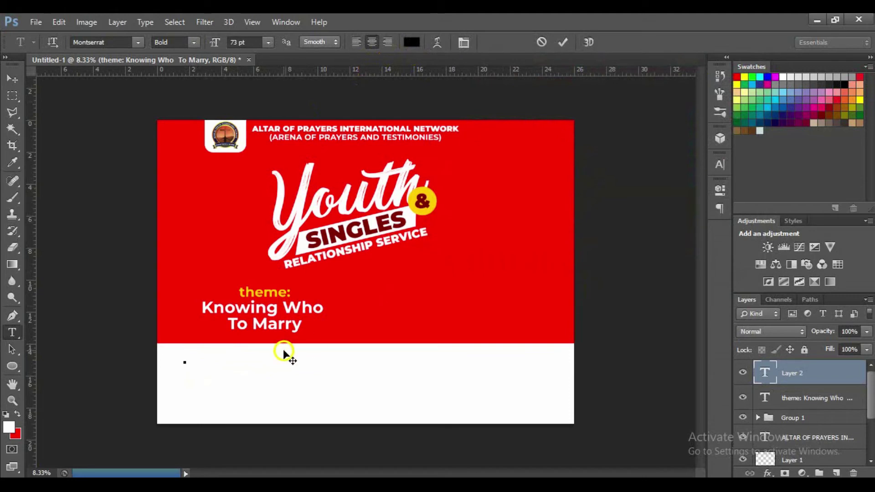
pyautogui.write('26th')
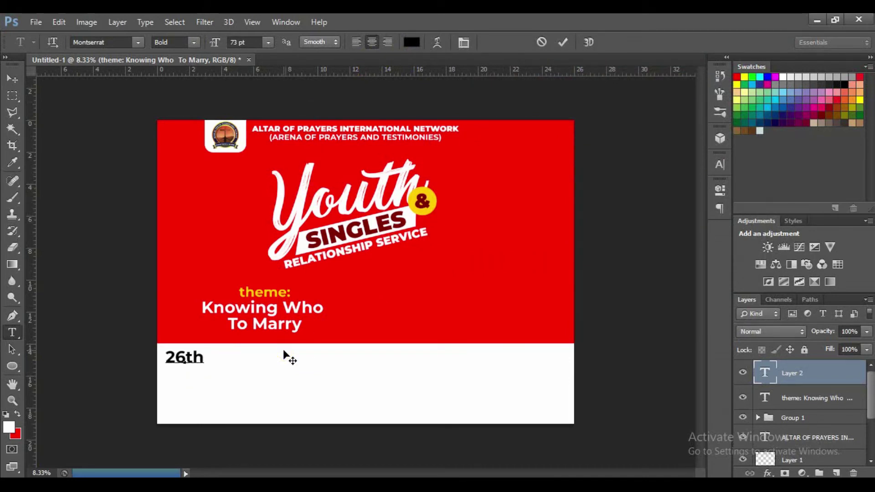
pyautogui.press('BackSpace')
pyautogui.press('BackSpace')
pyautogui.write('TH ')
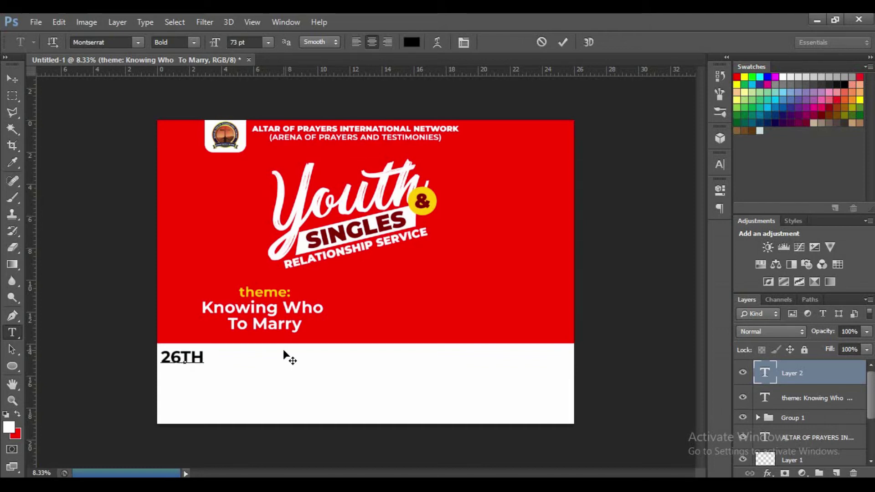
pyautogui.write('FEB.')
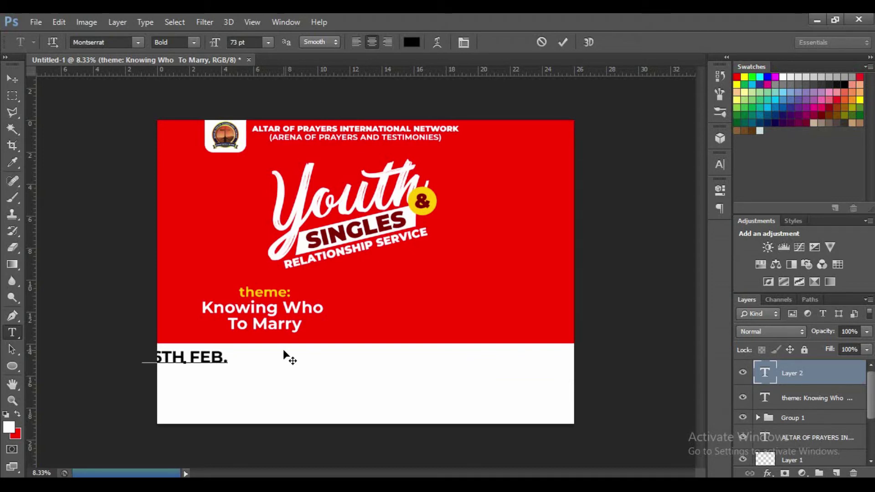
# - Left-align the date text and extend it to read "26TH FEB. 2021 | 12:00 PM"
pyautogui.hotkey('ctrl', 'a')
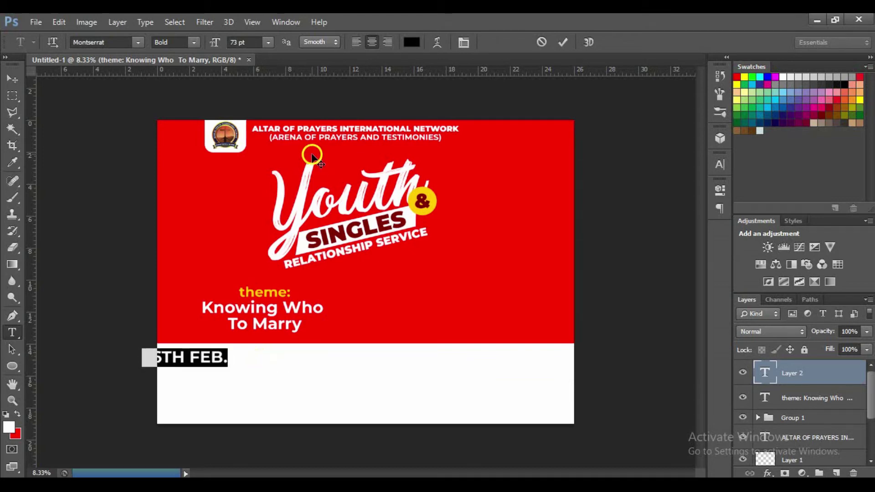
pyautogui.click(360, 41)
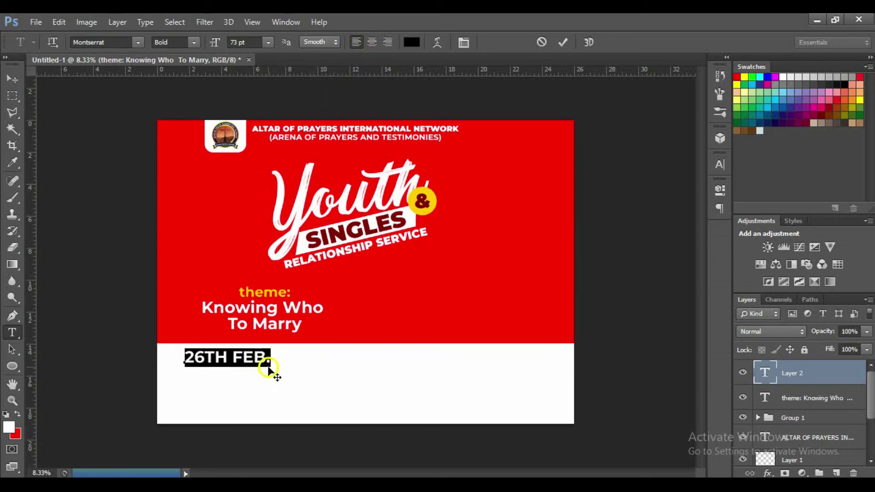
pyautogui.click(277, 360)
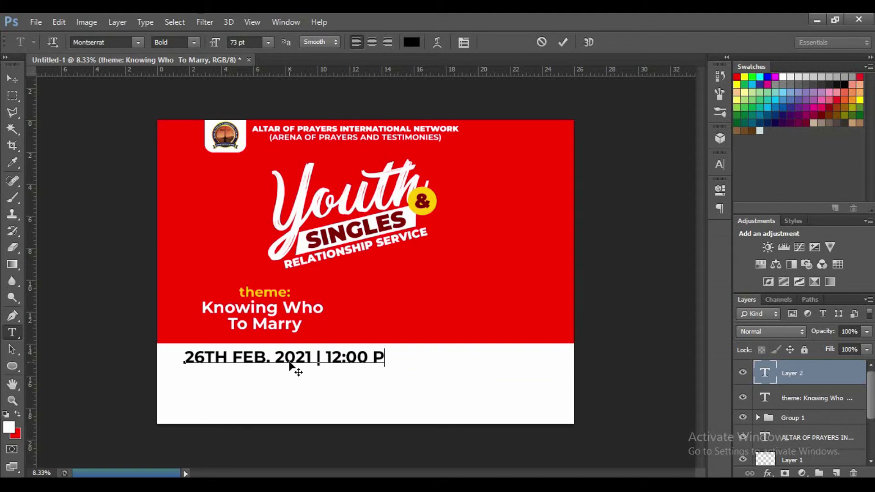
# - Colour the "12:00 PM" part of the date line dark red 800000 and commit the text
pyautogui.hotkey('shift', 'Left')
pyautogui.hotkey('shift', 'Left')
pyautogui.hotkey('shift', 'Left')
pyautogui.hotkey('shift', 'Left')
pyautogui.hotkey('shift', 'Left')
pyautogui.hotkey('shift', 'Left')
pyautogui.hotkey('shift', 'Left')
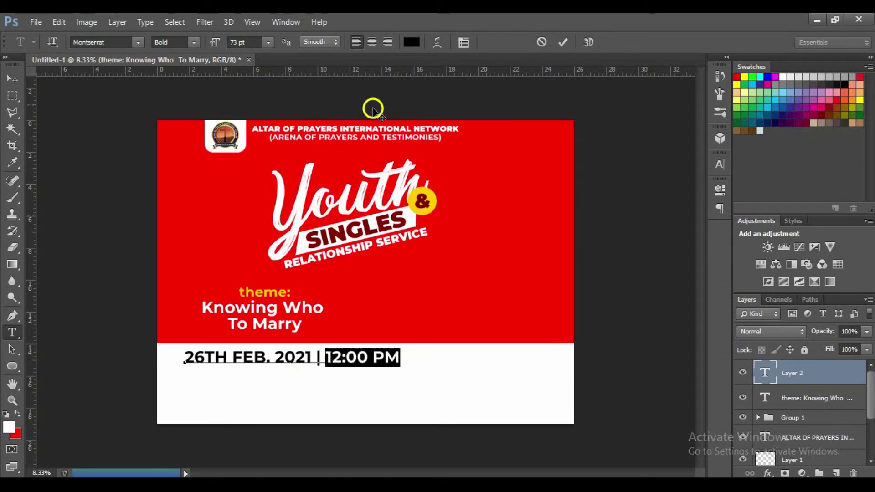
pyautogui.click(412, 42)
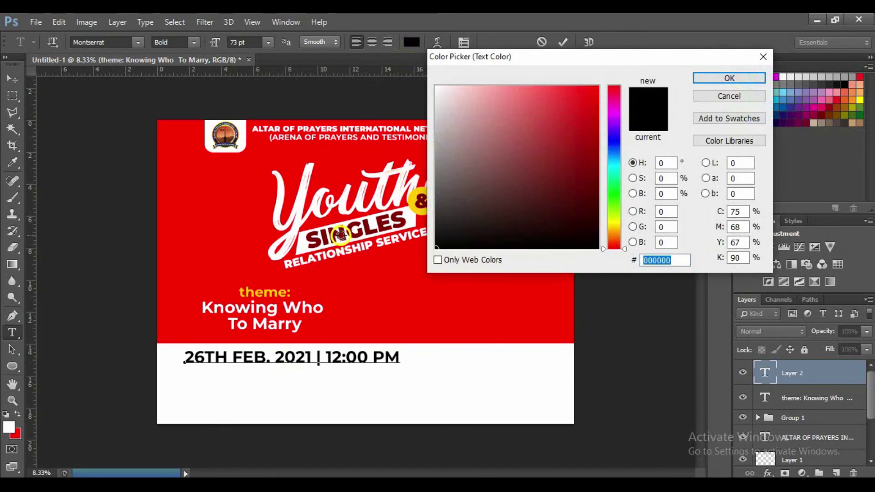
pyautogui.write('800000')
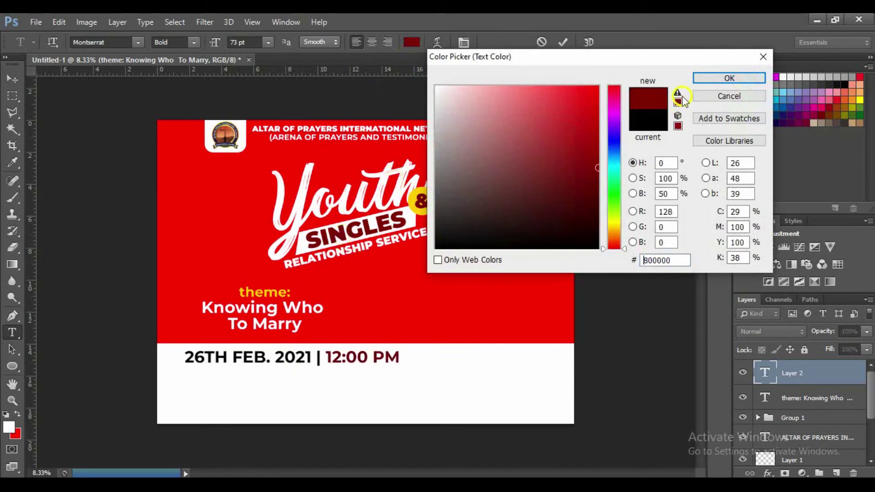
pyautogui.click(704, 79)
pyautogui.click(401, 357)
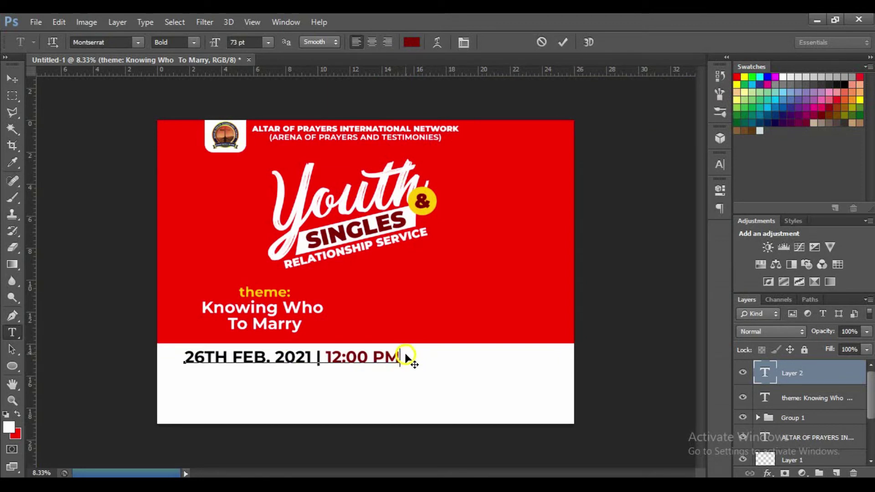
pyautogui.click(561, 43)
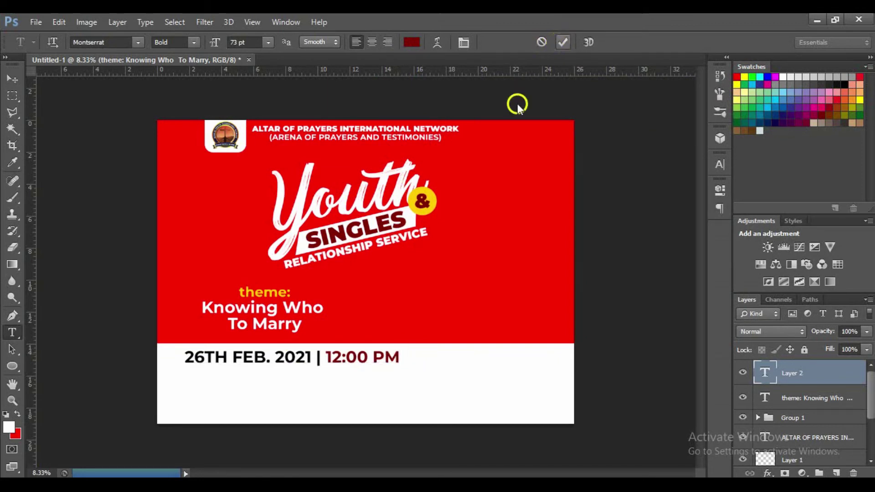
# - Start a separate text line below the date reading "CHURCH" and colour it black
pyautogui.click(185, 374)
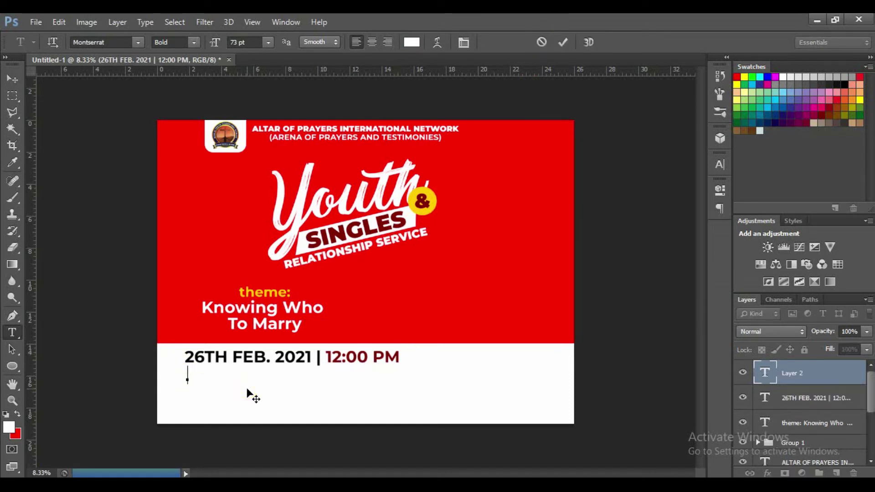
pyautogui.hotkey('ctrl', 'a')
pyautogui.click(411, 43)
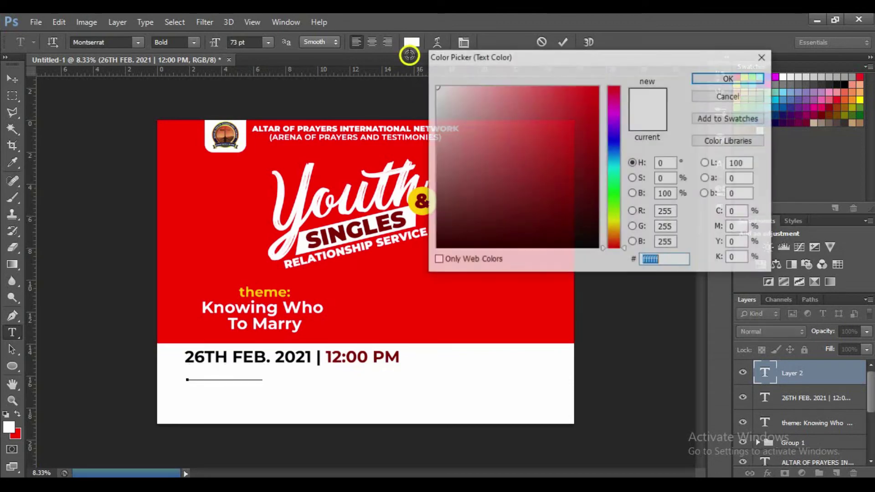
pyautogui.click(512, 248)
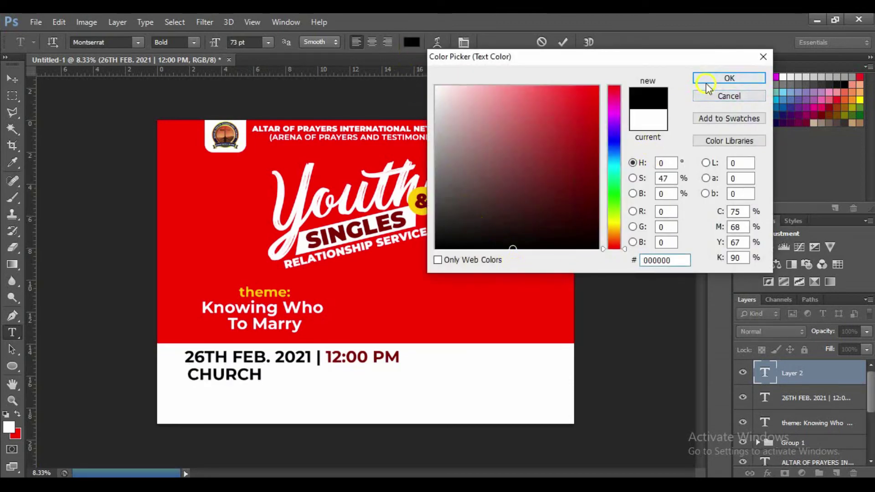
pyautogui.click(708, 87)
# - Complete the venue line so it reads "CHURCH AUDITORIUM KRONUM KWAPRAH"
pyautogui.click(266, 375)
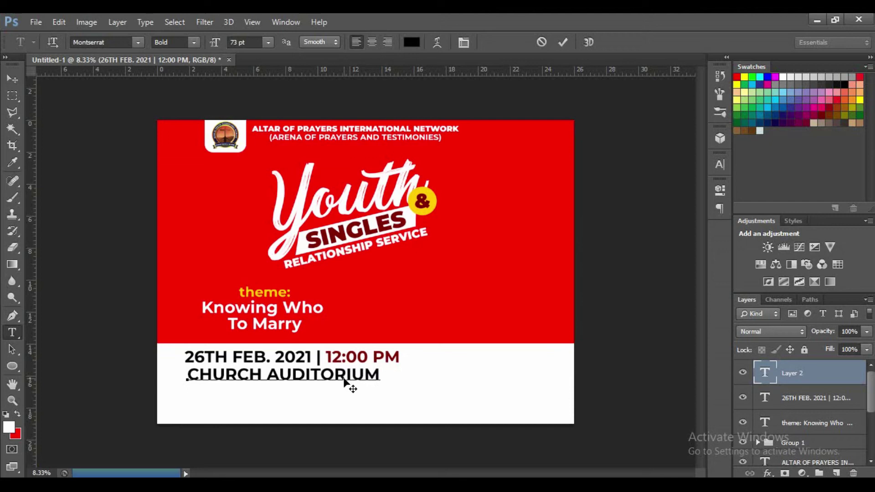
pyautogui.click(304, 375)
pyautogui.write('KRONUM')
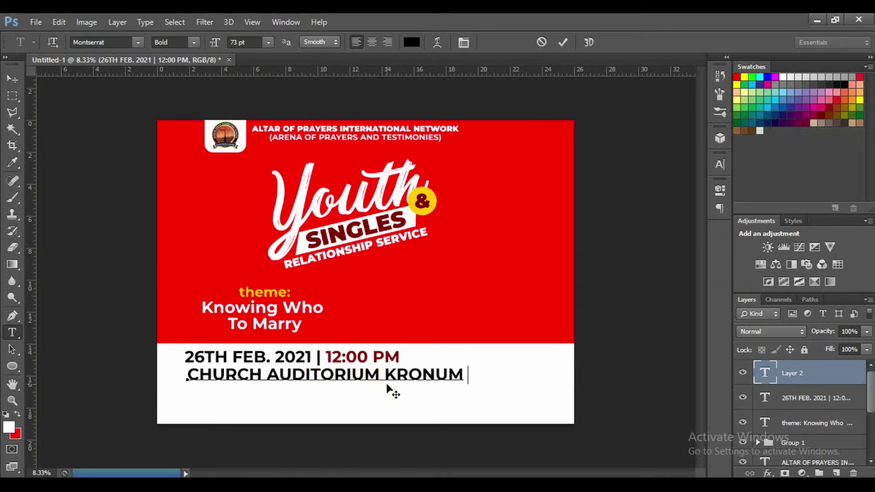
pyautogui.write(' KWA')
pyautogui.press('BackSpace')
pyautogui.write('WA')
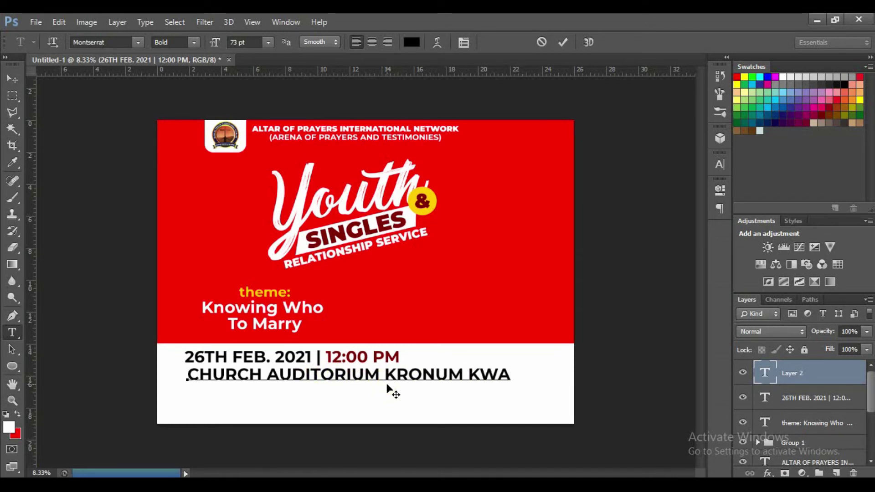
# - Reduce the venue line to 41 pt, commit it, and nudge it up close beneath the date line
pyautogui.tripleClick(362, 373)
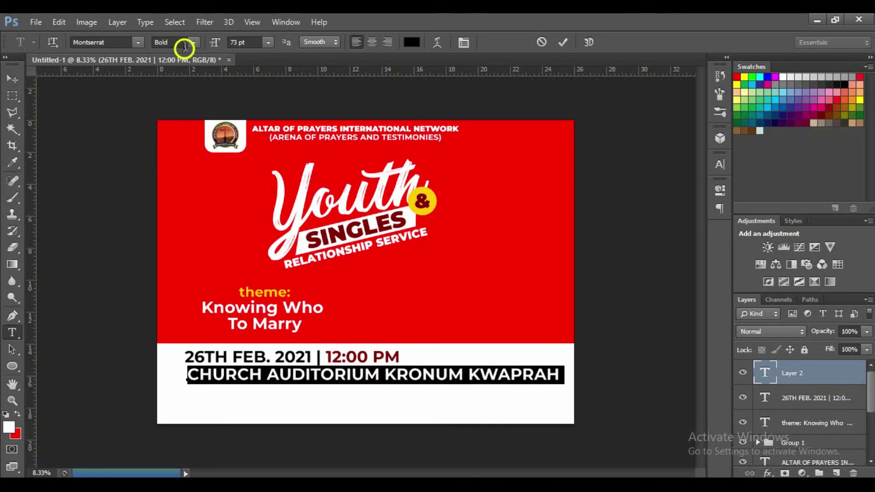
pyautogui.moveTo(208, 47); pyautogui.dragTo(200, 44)
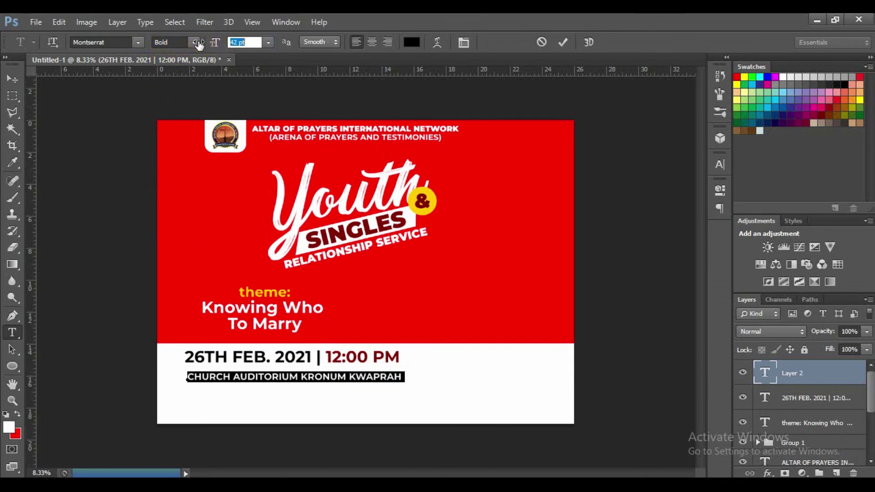
pyautogui.moveTo(199, 44); pyautogui.dragTo(198, 44)
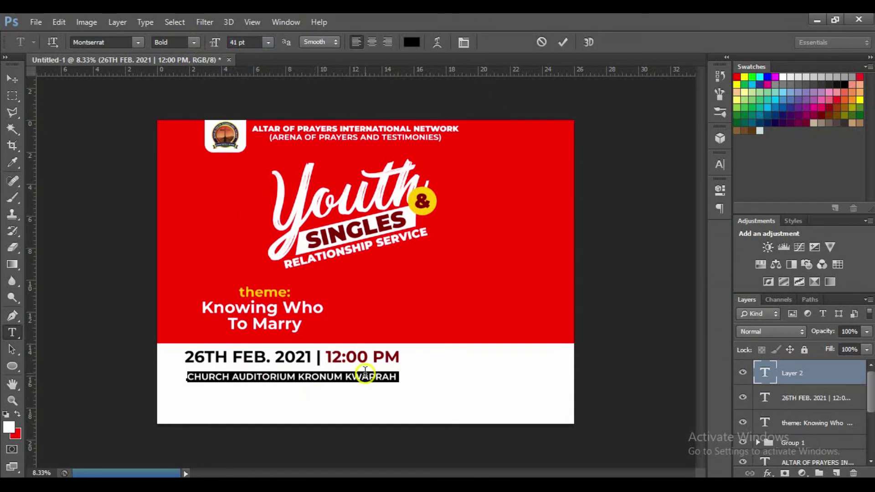
pyautogui.click(562, 43)
pyautogui.press('v')
pyautogui.hotkey('shift', 'Up')
pyautogui.hotkey('shift', 'Up')
pyautogui.hotkey('shift', 'Up')
pyautogui.hotkey('shift', 'Up')
pyautogui.hotkey('shift', 'Up')
pyautogui.hotkey('shift', 'Up')
pyautogui.hotkey('shift', 'Up')
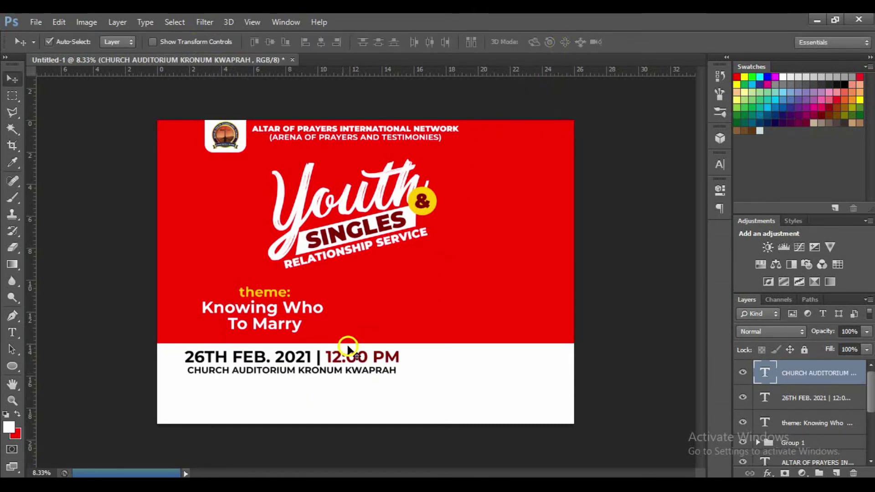
# - Break the venue text onto two lines before "KRONUM" and set its leading to 57.01 pt
pyautogui.press('t')
pyautogui.click(299, 369)
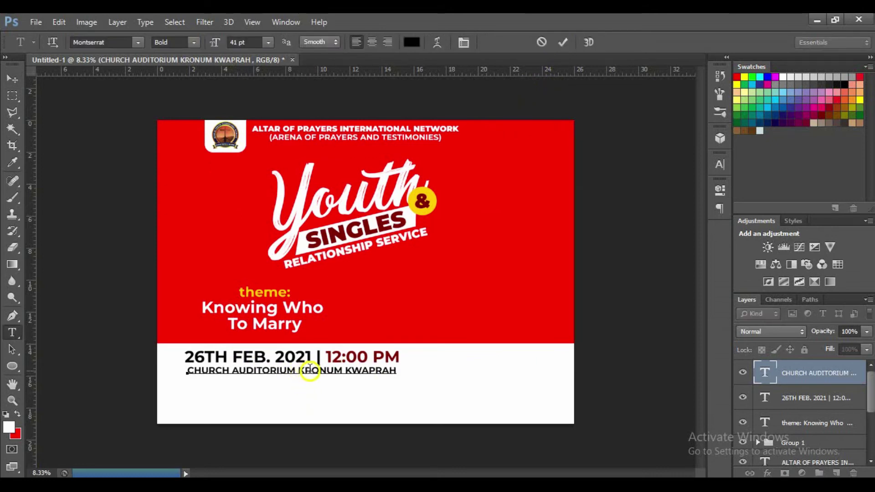
pyautogui.press('Return')
pyautogui.hotkey('ctrl', 'a')
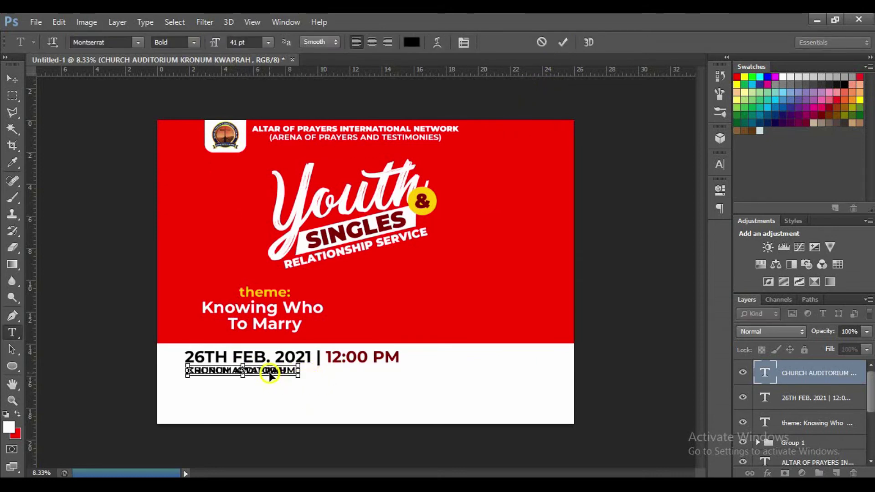
pyautogui.click(718, 165)
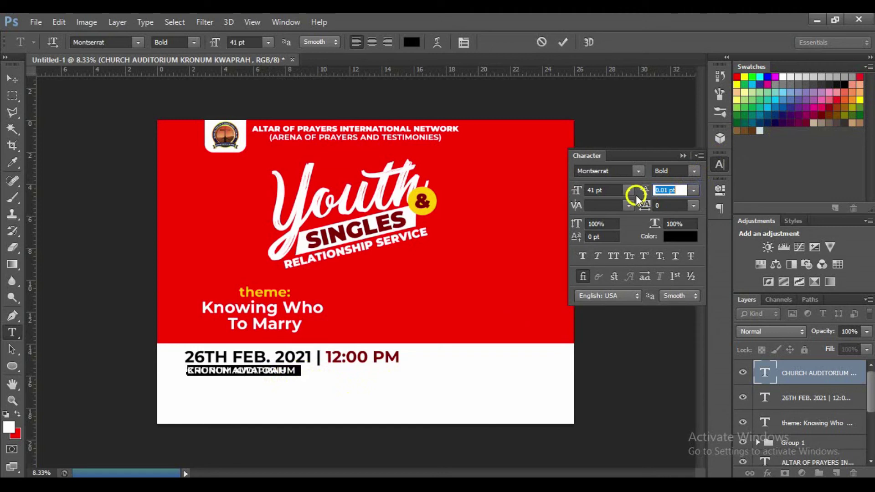
pyautogui.moveTo(641, 190); pyautogui.dragTo(677, 184)
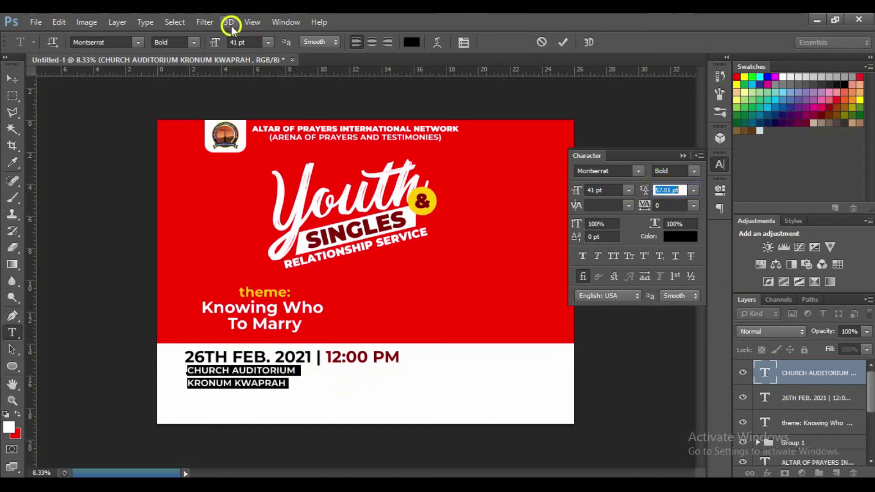
# - Enlarge the two-line venue text to 60 pt and nudge it down and left to align with the date's left edge
pyautogui.moveTo(207, 42); pyautogui.dragTo(223, 46)
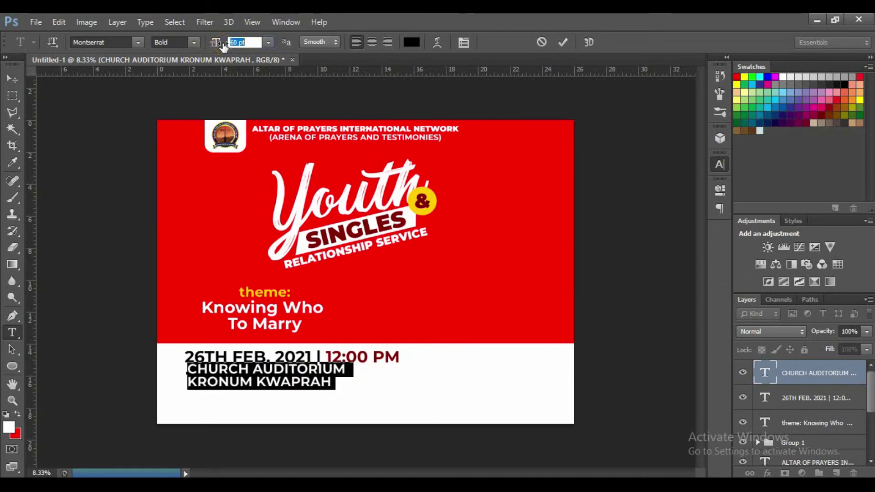
pyautogui.click(564, 42)
pyautogui.press('v')
pyautogui.hotkey('shift', 'Down')
pyautogui.hotkey('shift', 'Down')
pyautogui.hotkey('shift', 'Down')
pyautogui.hotkey('shift', 'Down')
pyautogui.hotkey('shift', 'Down')
pyautogui.hotkey('shift', 'Down')
pyautogui.hotkey('shift', 'Down')
pyautogui.hotkey('shift', 'Left')
pyautogui.hotkey('shift', 'Left')
pyautogui.hotkey('shift', 'Left')
pyautogui.hotkey('shift', 'Left')
pyautogui.hotkey('shift', 'Left')
pyautogui.hotkey('shift', 'Left')
pyautogui.hotkey('shift', 'Left')
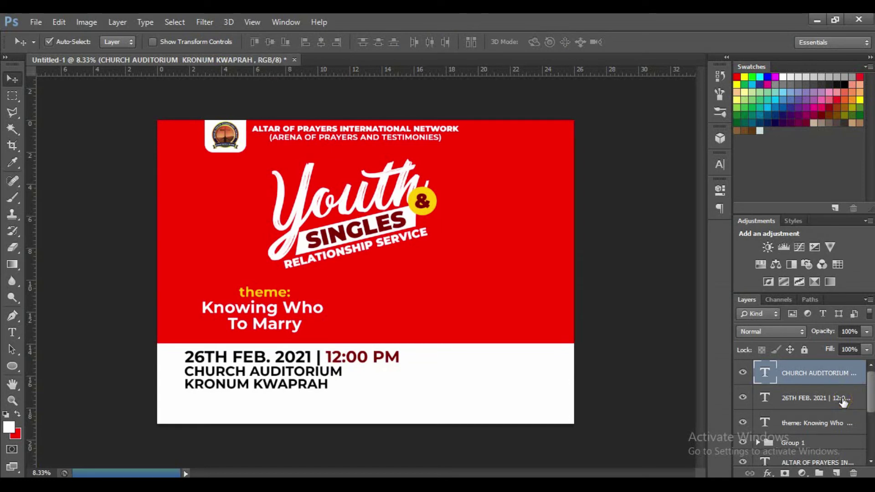
# - Group the date and venue text layers and shift the group left to a small margin from the white strip's left edge
pyautogui.keyDown('shift'); pyautogui.click(844, 401); pyautogui.keyUp('shift')
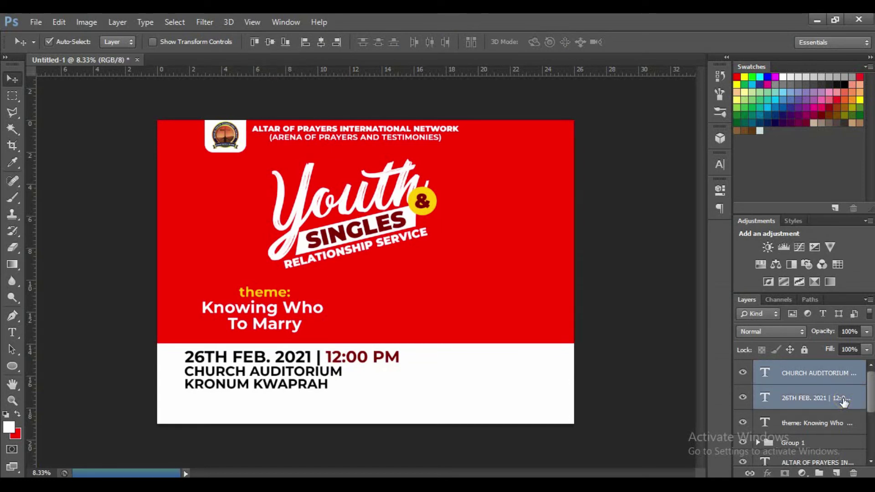
pyautogui.hotkey('ctrl', 'g')
pyautogui.hotkey('shift', 'Left')
pyautogui.hotkey('shift', 'Left')
pyautogui.hotkey('shift', 'Left')
pyautogui.hotkey('shift', 'Left')
pyautogui.hotkey('shift', 'Left')
pyautogui.hotkey('shift', 'Left')
pyautogui.hotkey('shift', 'Left')
pyautogui.hotkey('shift', 'Left')
pyautogui.hotkey('shift', 'Left')
pyautogui.hotkey('shift', 'Left')
pyautogui.hotkey('shift', 'Left')
pyautogui.hotkey('shift', 'Left')
pyautogui.hotkey('shift', 'Left')
pyautogui.hotkey('shift', 'Left')
pyautogui.hotkey('shift', 'Left')
pyautogui.hotkey('shift', 'Left')
pyautogui.hotkey('shift', 'Left')
pyautogui.hotkey('shift', 'Left')
pyautogui.hotkey('shift', 'Left')
pyautogui.hotkey('shift', 'Left')
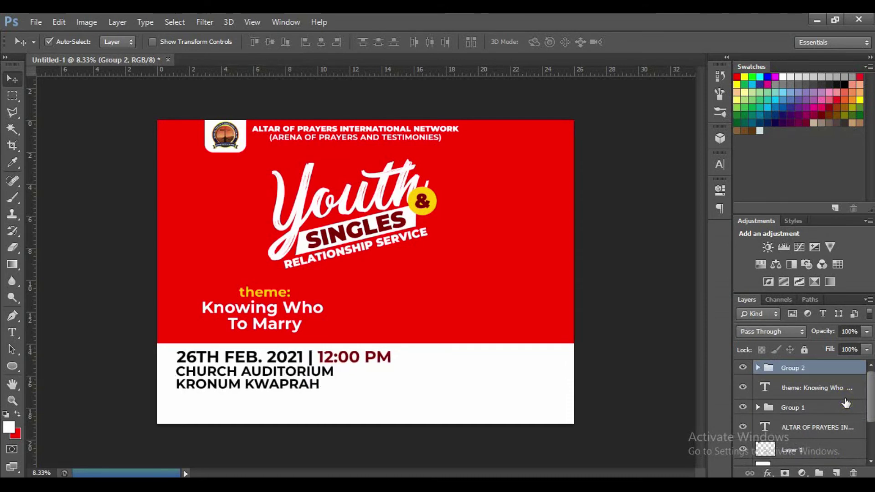
pyautogui.hotkey('shift', 'Left')
pyautogui.hotkey('shift', 'Left')
pyautogui.hotkey('shift', 'Left')
pyautogui.hotkey('shift', 'Left')
pyautogui.hotkey('shift', 'Left')
pyautogui.hotkey('shift', 'Left')
pyautogui.hotkey('shift', 'Left')
pyautogui.hotkey('shift', 'Left')
pyautogui.hotkey('shift', 'Left')
pyautogui.hotkey('shift', 'Left')
pyautogui.hotkey('shift', 'Left')
pyautogui.hotkey('shift', 'Left')
pyautogui.hotkey('shift', 'Left')
pyautogui.hotkey('shift', 'Left')
pyautogui.hotkey('shift', 'Left')
pyautogui.hotkey('shift', 'Left')
pyautogui.hotkey('shift', 'Left')
pyautogui.hotkey('shift', 'Left')
pyautogui.hotkey('shift', 'Left')
pyautogui.hotkey('shift', 'Left')
pyautogui.hotkey('shift', 'Left')
pyautogui.hotkey('shift', 'Left')
pyautogui.hotkey('shift', 'Left')
pyautogui.hotkey('shift', 'Left')
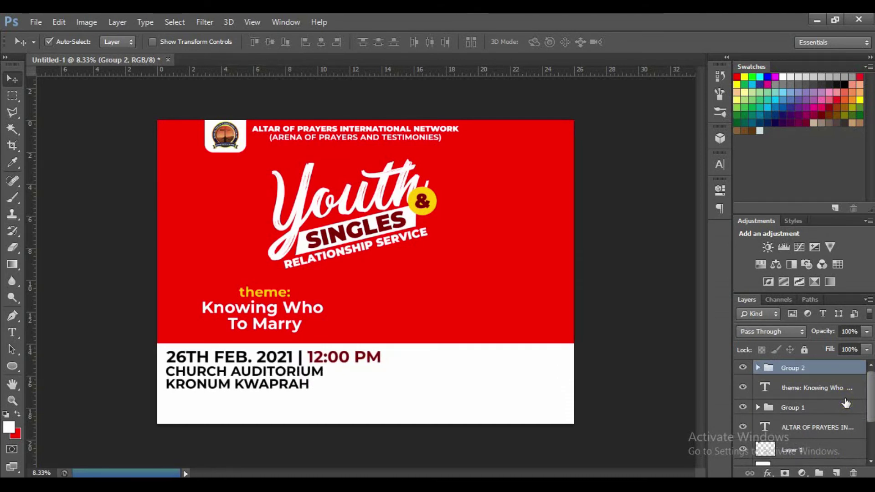
pyautogui.hotkey('shift', 'Right')
pyautogui.hotkey('shift', 'Right')
pyautogui.hotkey('shift', 'Right')
pyautogui.hotkey('shift', 'Right')
pyautogui.hotkey('shift', 'Right')
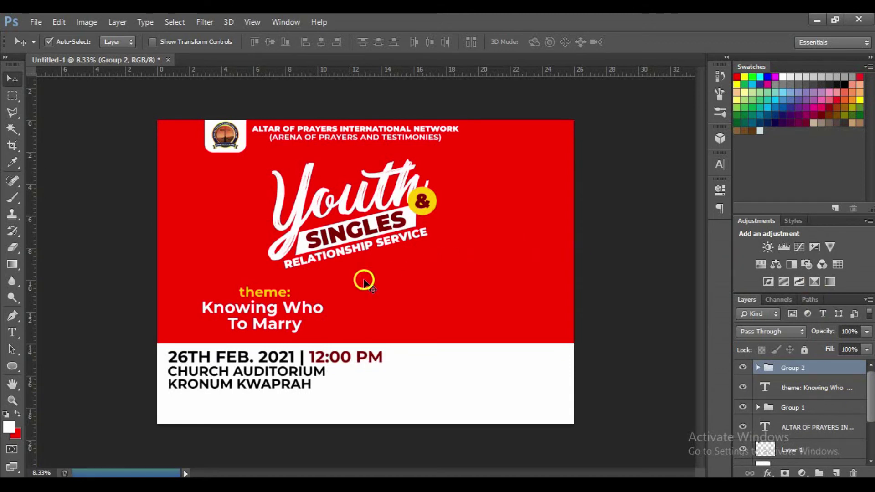
# - Nudge the theme text to the right beneath the slanted title, keeping its height above the white strip
pyautogui.click(293, 309)
pyautogui.hotkey('shift', 'Right')
pyautogui.hotkey('shift', 'Right')
pyautogui.hotkey('shift', 'Right')
pyautogui.hotkey('shift', 'Right')
pyautogui.hotkey('shift', 'Right')
pyautogui.hotkey('shift', 'Right')
pyautogui.hotkey('shift', 'Right')
pyautogui.hotkey('shift', 'Right')
pyautogui.hotkey('shift', 'Right')
pyautogui.hotkey('shift', 'Right')
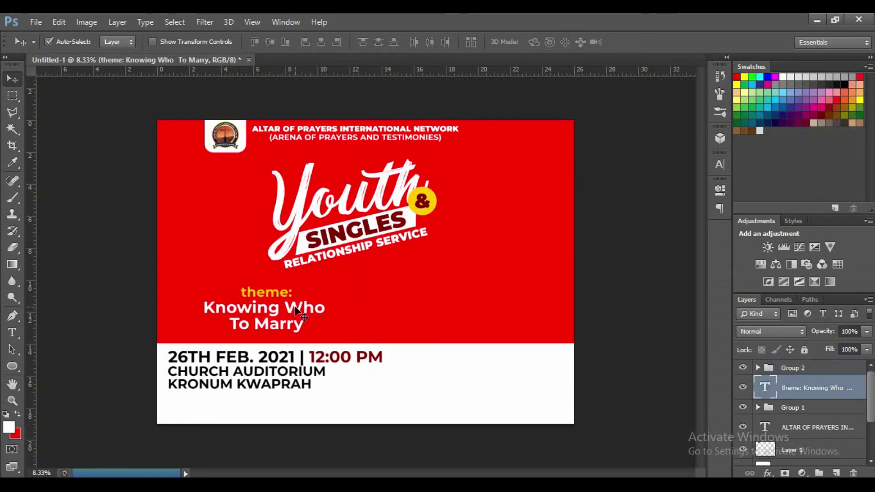
pyautogui.hotkey('shift', 'Right')
pyautogui.hotkey('shift', 'Right')
pyautogui.hotkey('shift', 'Right')
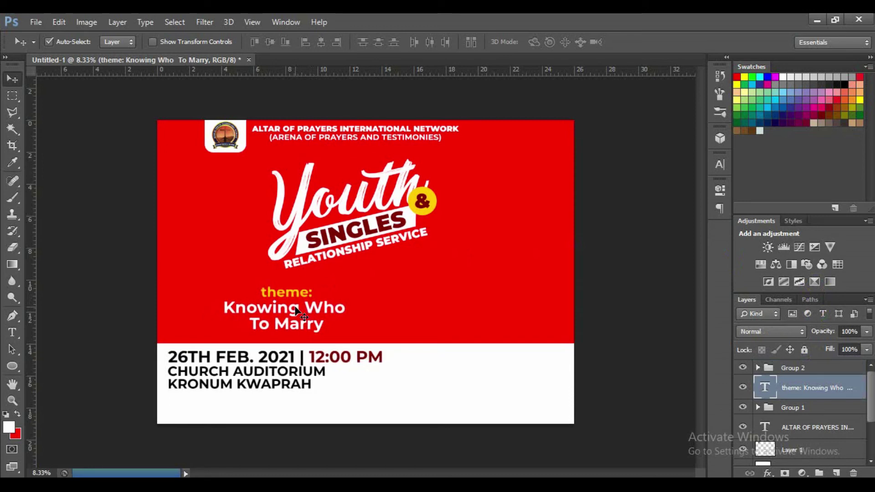
pyautogui.hotkey('shift', 'Right')
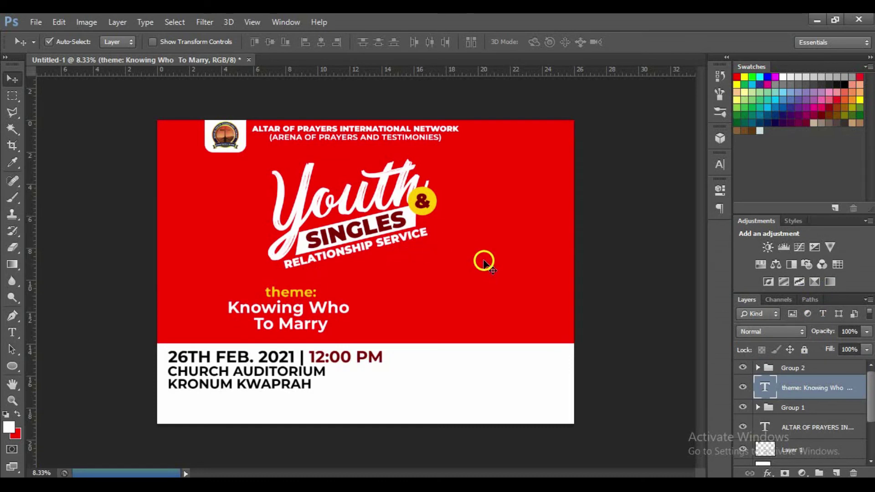
# - Paste the cutout of the man in the cream shirt above the date group, place it beside the date, and scale it to about 97%
pyautogui.click(800, 367)
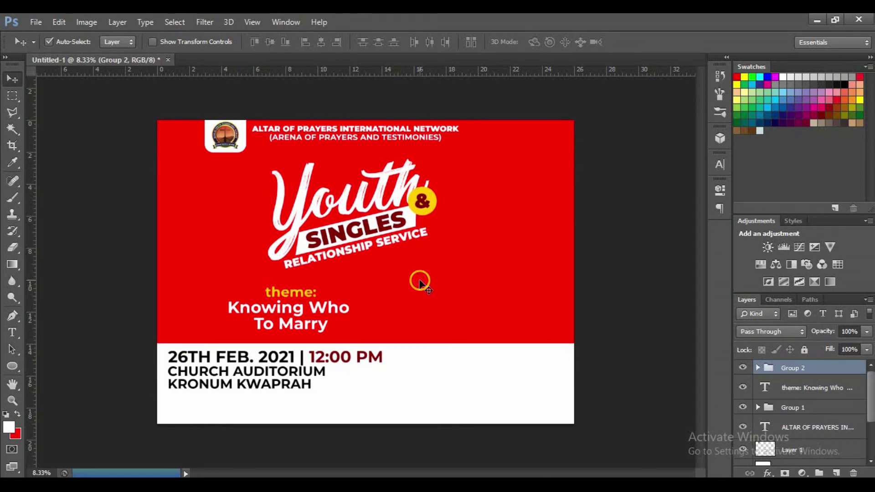
pyautogui.hotkey('ctrl', 'v')
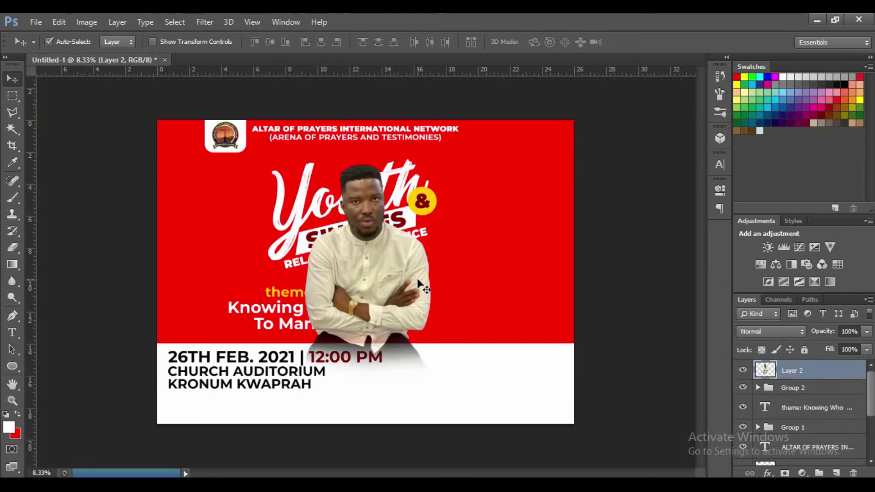
pyautogui.moveTo(367, 259); pyautogui.dragTo(452, 329)
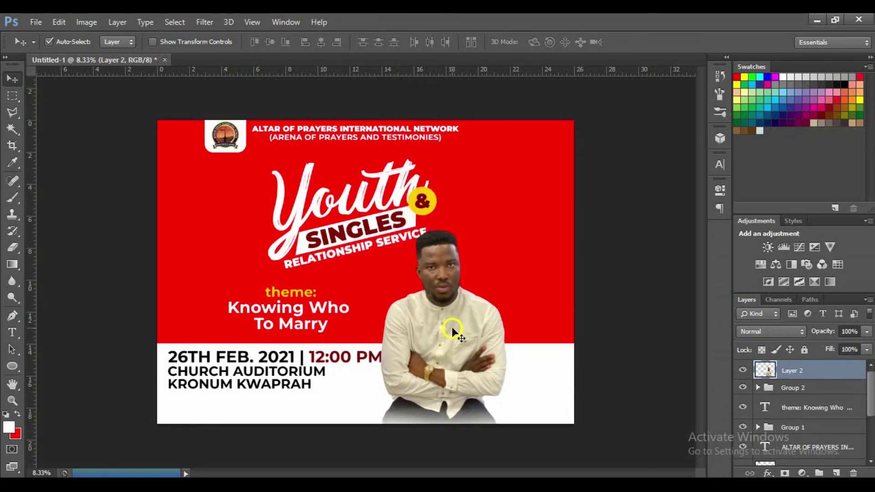
pyautogui.hotkey('ctrl', 't')
pyautogui.moveTo(508, 228); pyautogui.dragTo(502, 238)
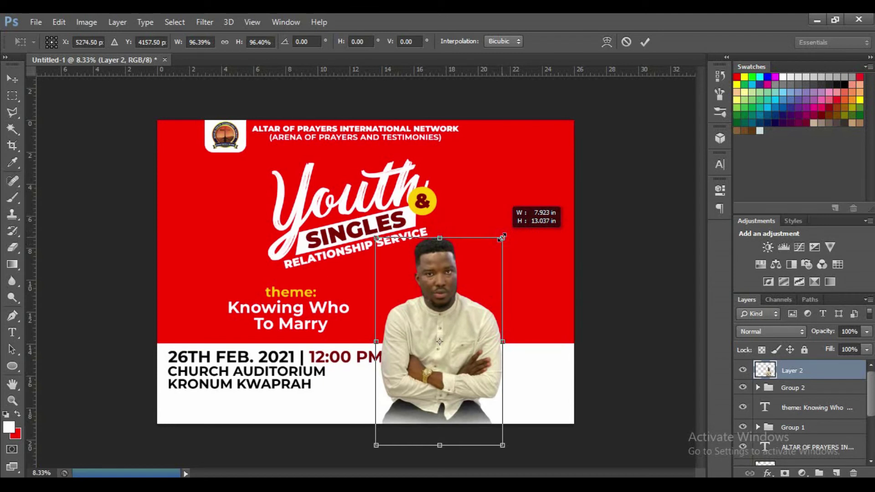
pyautogui.moveTo(502, 237); pyautogui.dragTo(503, 234)
pyautogui.moveTo(503, 234); pyautogui.dragTo(504, 233)
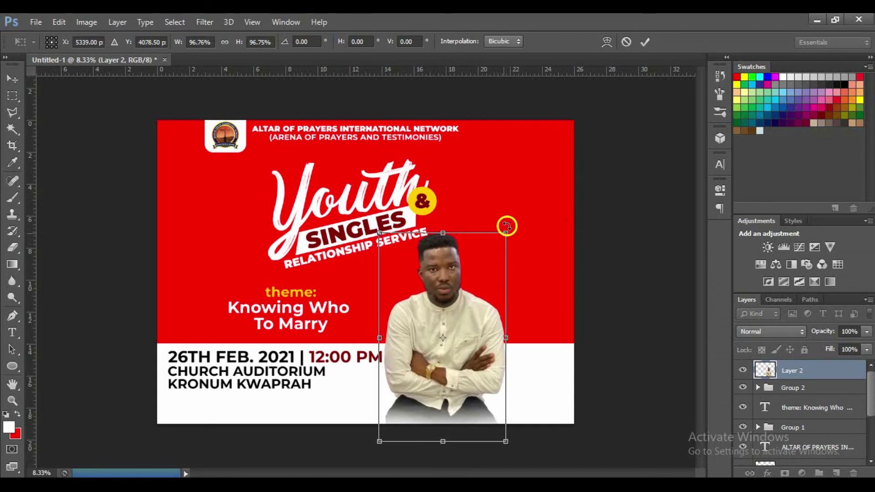
pyautogui.click(646, 41)
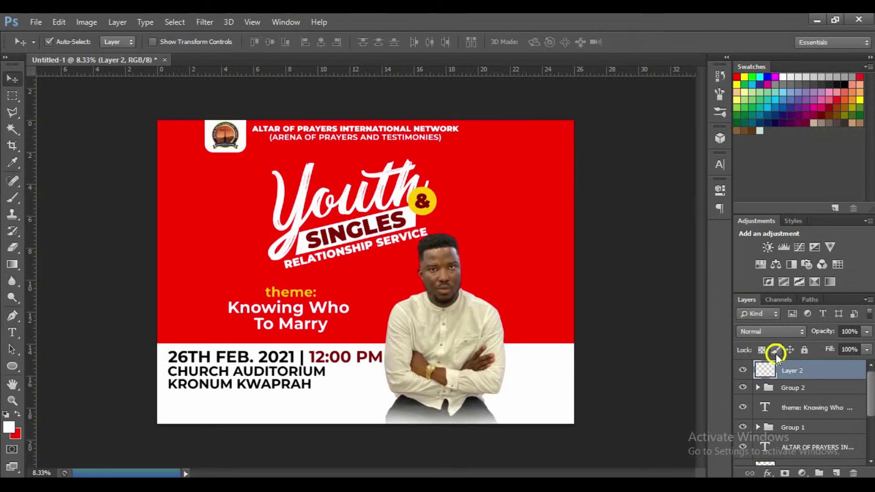
# - Nudge the date and venue group closer to the strip's left edge and shift the cream-shirt man slightly down and left beside it
pyautogui.click(794, 389)
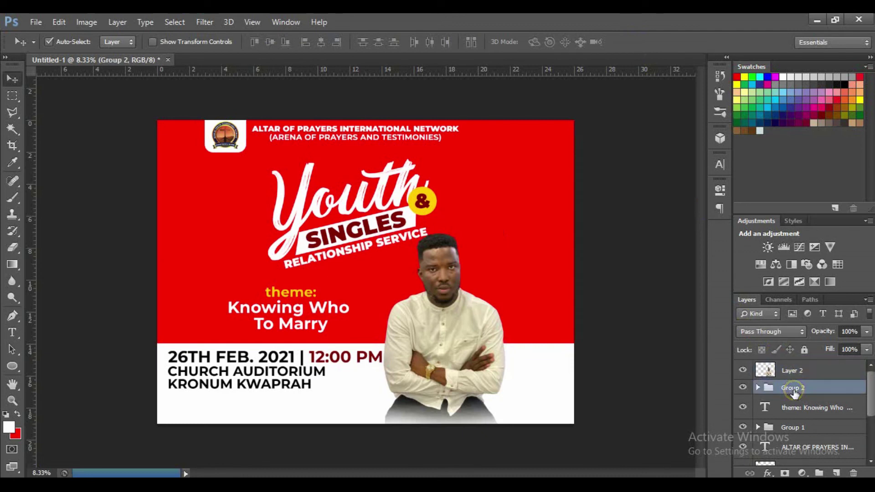
pyautogui.click(795, 382)
pyautogui.click(794, 390)
pyautogui.hotkey('shift', 'Left')
pyautogui.hotkey('shift', 'Left')
pyautogui.hotkey('shift', 'Left')
pyautogui.hotkey('shift', 'Left')
pyautogui.hotkey('shift', 'Left')
pyautogui.hotkey('shift', 'Left')
pyautogui.hotkey('shift', 'Left')
pyautogui.hotkey('shift', 'Left')
pyautogui.hotkey('shift', 'Left')
pyautogui.hotkey('shift', 'Left')
pyautogui.hotkey('shift', 'Left')
pyautogui.hotkey('shift', 'Left')
pyautogui.hotkey('shift', 'Left')
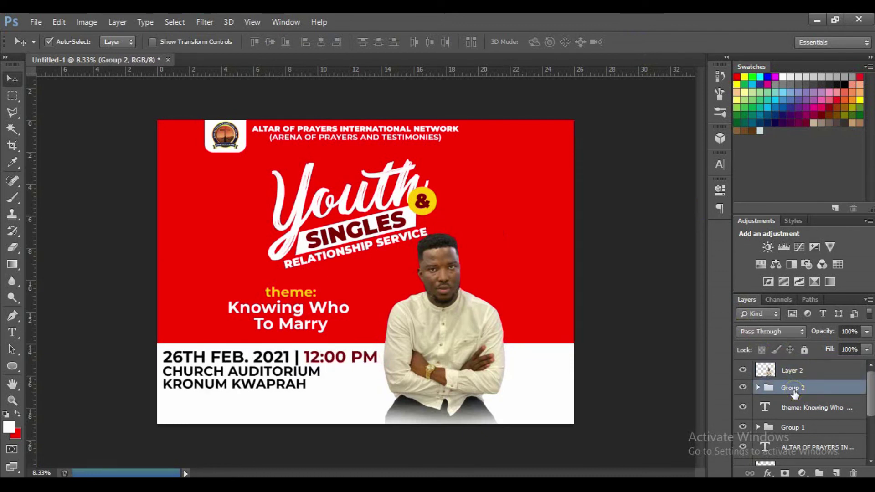
pyautogui.moveTo(473, 336); pyautogui.dragTo(468, 342)
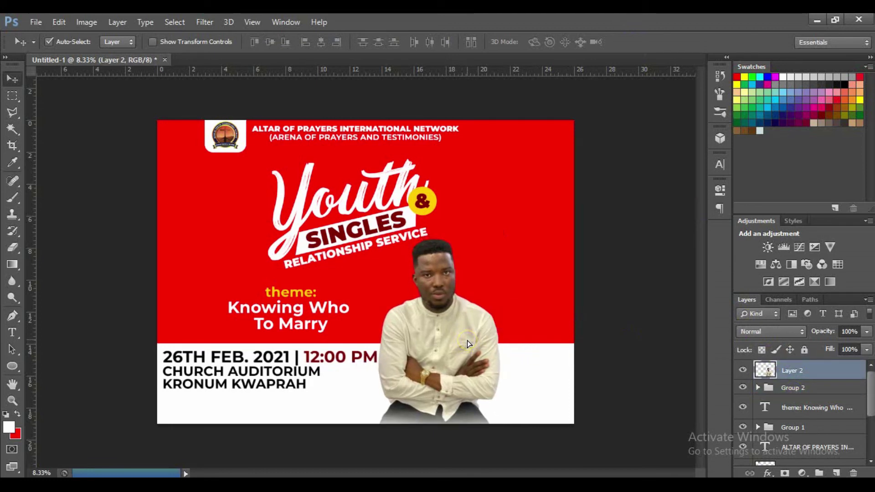
pyautogui.click(415, 279)
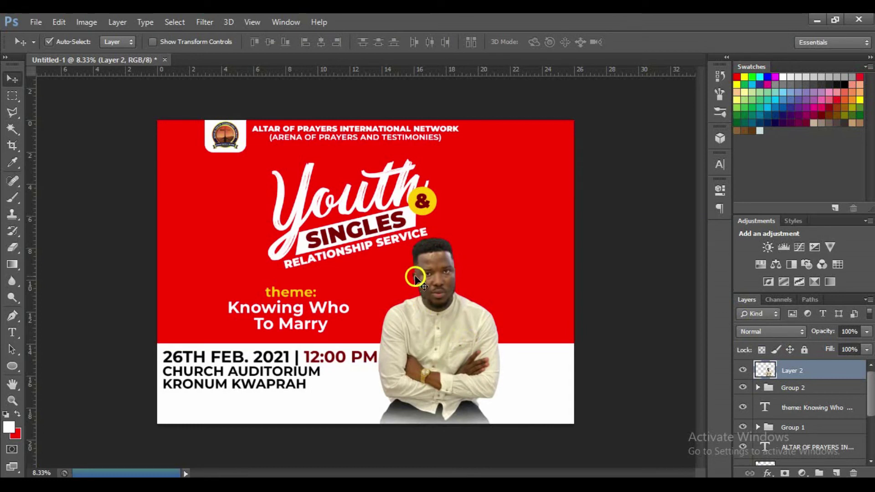
# - Nudge the theme text further right until it sits just beside the cream-shirt man's shoulder
pyautogui.click(279, 312)
pyautogui.hotkey('shift', 'Right')
pyautogui.hotkey('shift', 'Right')
pyautogui.hotkey('shift', 'Right')
pyautogui.hotkey('shift', 'Right')
pyautogui.hotkey('shift', 'Right')
pyautogui.hotkey('shift', 'Right')
pyautogui.hotkey('shift', 'Right')
pyautogui.hotkey('shift', 'Right')
pyautogui.hotkey('shift', 'Right')
pyautogui.hotkey('shift', 'Right')
pyautogui.hotkey('shift', 'Right')
pyautogui.hotkey('shift', 'Right')
pyautogui.hotkey('shift', 'Right')
pyautogui.hotkey('shift', 'Right')
pyautogui.hotkey('shift', 'Right')
pyautogui.hotkey('shift', 'Right')
pyautogui.hotkey('shift', 'Right')
pyautogui.hotkey('shift', 'Right')
pyautogui.hotkey('shift', 'Right')
pyautogui.hotkey('shift', 'Right')
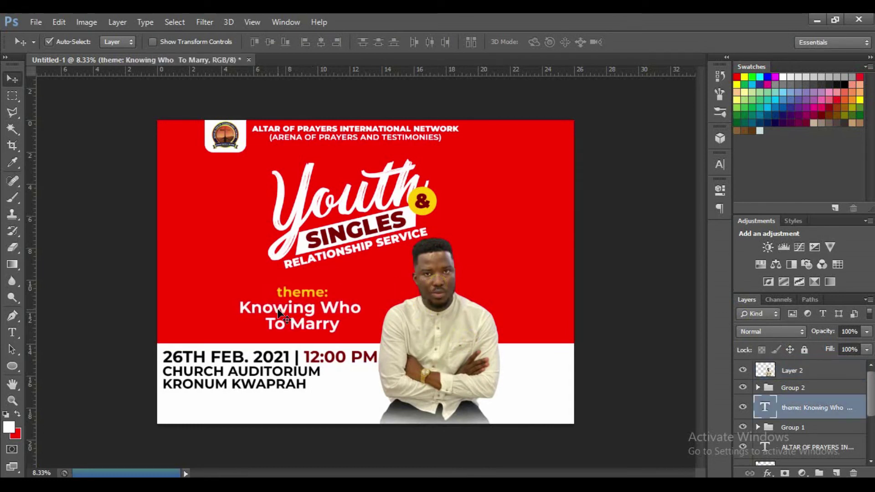
pyautogui.hotkey('shift', 'Right')
pyautogui.hotkey('shift', 'Right')
pyautogui.hotkey('shift', 'Right')
pyautogui.hotkey('shift', 'Right')
pyautogui.hotkey('shift', 'Right')
pyautogui.hotkey('shift', 'Right')
pyautogui.hotkey('shift', 'Right')
pyautogui.hotkey('shift', 'Right')
pyautogui.hotkey('shift', 'Right')
pyautogui.hotkey('shift', 'Right')
pyautogui.hotkey('shift', 'Right')
pyautogui.hotkey('shift', 'Right')
pyautogui.hotkey('shift', 'Right')
pyautogui.hotkey('shift', 'Right')
pyautogui.hotkey('shift', 'Right')
pyautogui.hotkey('shift', 'Right')
pyautogui.hotkey('shift', 'Right')
pyautogui.hotkey('shift', 'Right')
pyautogui.hotkey('shift', 'Right')
pyautogui.hotkey('shift', 'Right')
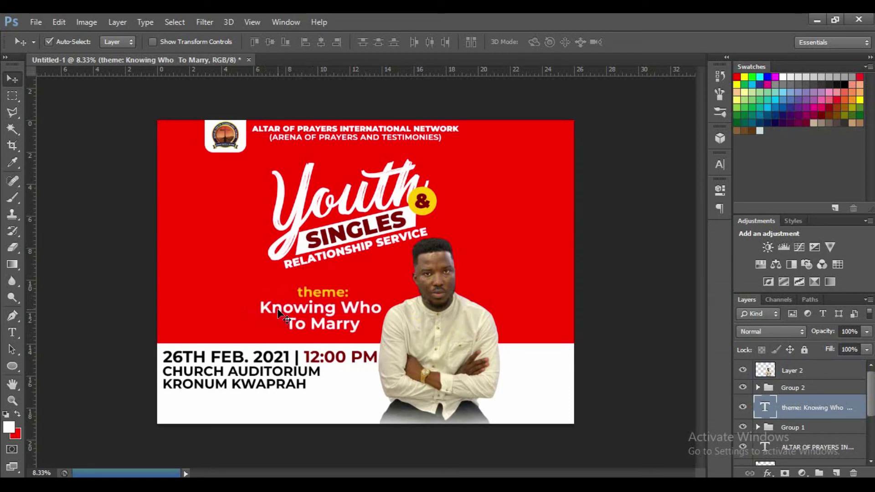
pyautogui.hotkey('shift', 'Right')
pyautogui.hotkey('shift', 'Right')
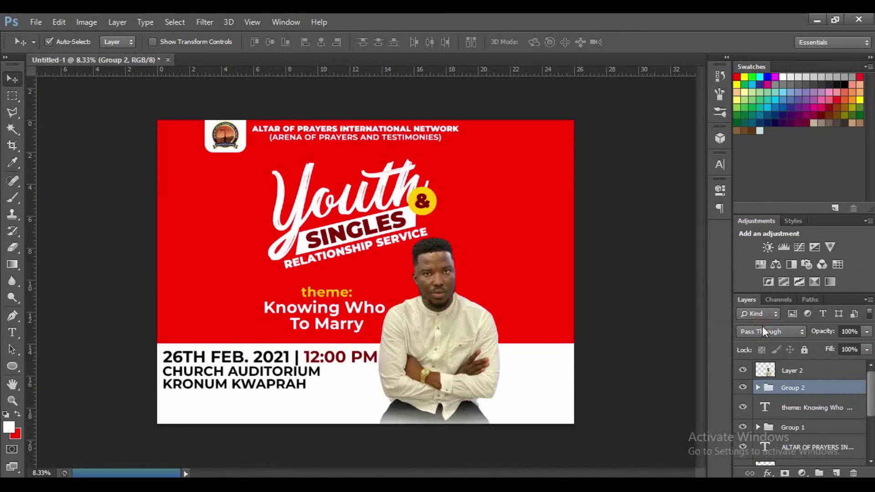
# - Paste the green-suited man's cutout behind the cream-shirt man, enlarge it, and position it at the layout's lower right edge
pyautogui.hotkey('ctrl', 'v')
pyautogui.hotkey('ctrl', 't')
pyautogui.moveTo(375, 258); pyautogui.dragTo(528, 348)
pyautogui.moveTo(466, 308); pyautogui.dragTo(422, 227)
pyautogui.moveTo(564, 226); pyautogui.dragTo(619, 182)
pyautogui.moveTo(553, 267); pyautogui.dragTo(549, 291)
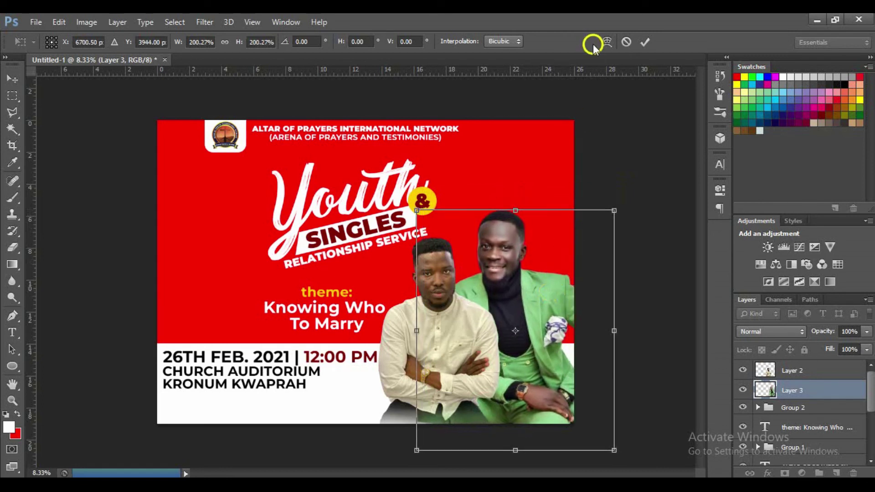
pyautogui.moveTo(613, 211); pyautogui.dragTo(607, 218)
pyautogui.moveTo(543, 251); pyautogui.dragTo(553, 245)
pyautogui.click(645, 42)
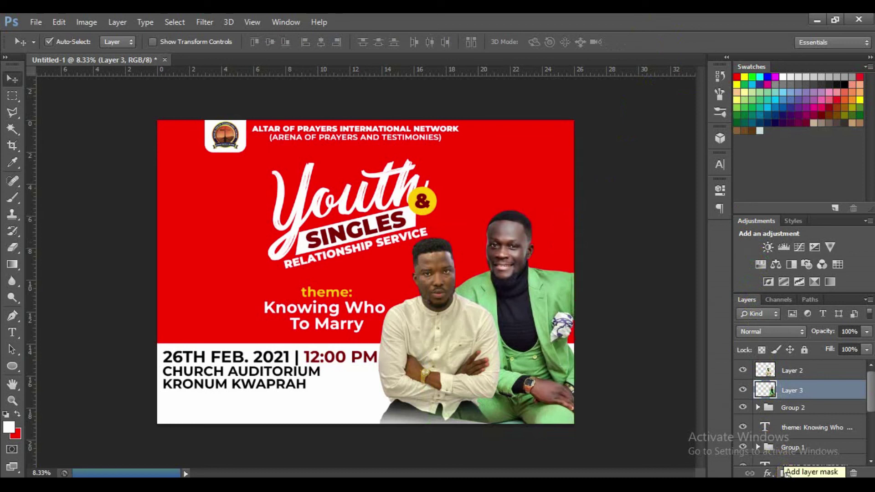
# - Add a layer mask to the green-suited man's layer and try to fade its lower edge with a 1300 px Eraser at 47% opacity
pyautogui.click(785, 474)
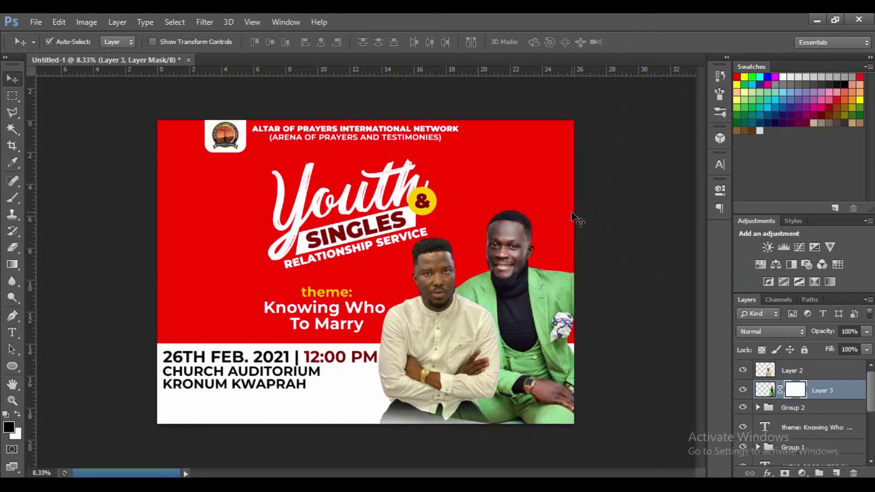
pyautogui.click(466, 217)
pyautogui.moveTo(11, 253); pyautogui.dragTo(58, 252)
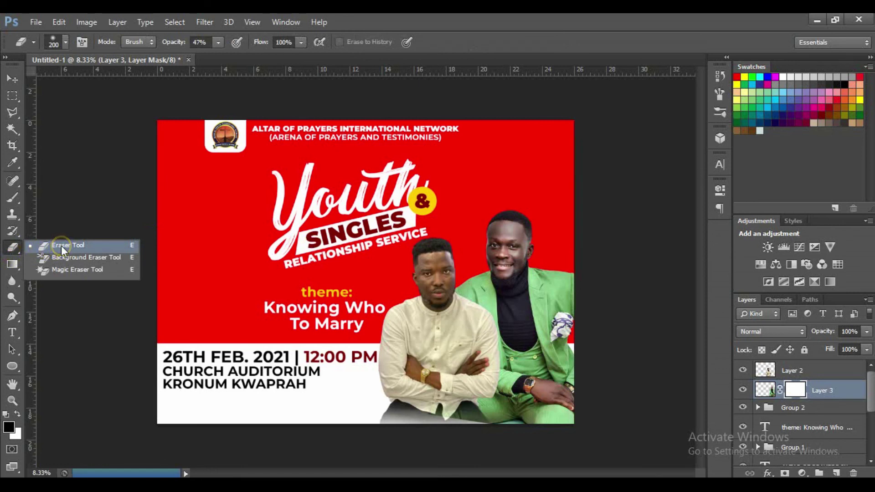
pyautogui.moveTo(62, 250); pyautogui.dragTo(62, 251)
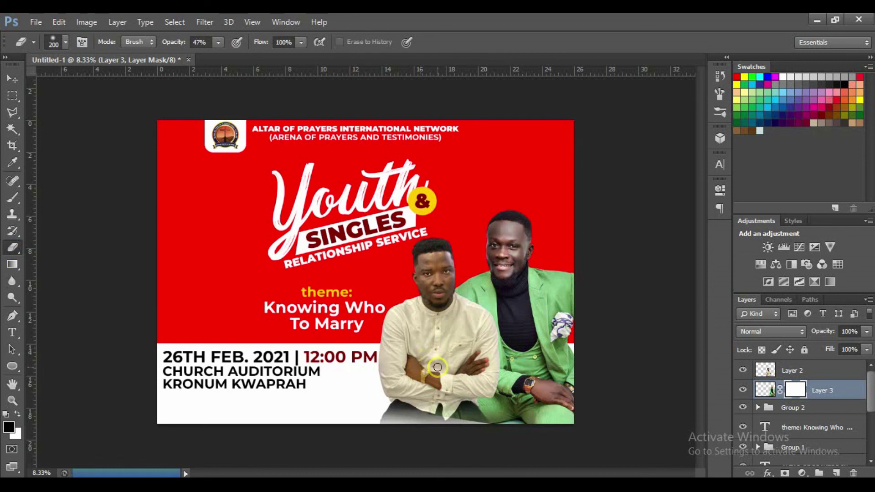
pyautogui.click(66, 42)
pyautogui.click(166, 71)
pyautogui.click(371, 20)
pyautogui.click(218, 42)
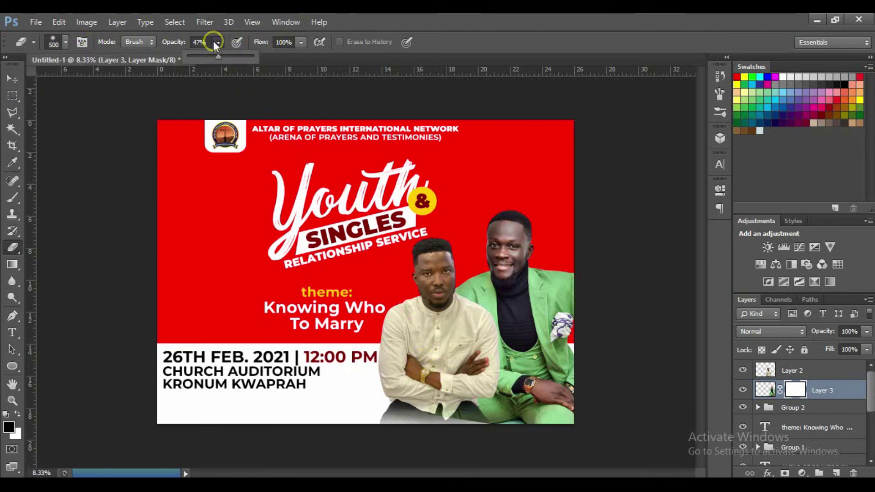
pyautogui.click(395, 19)
pyautogui.click(535, 418)
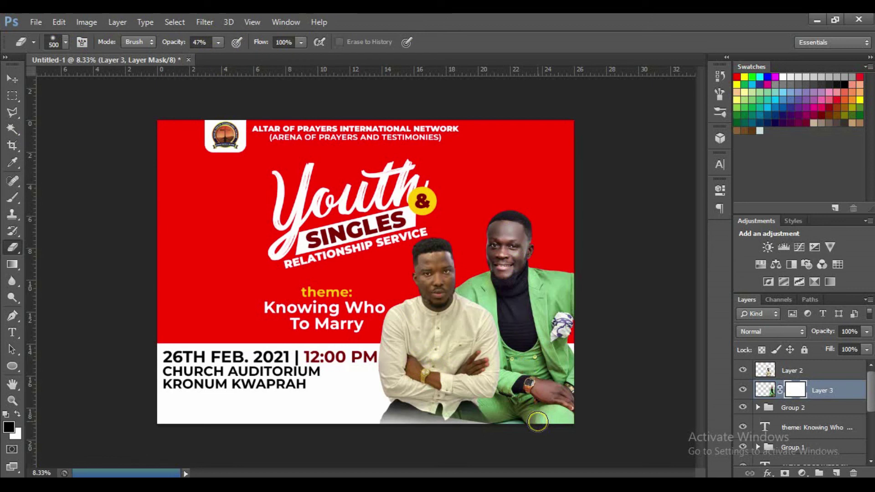
pyautogui.press(']')
pyautogui.press(']')
pyautogui.press(']')
pyautogui.moveTo(561, 447); pyautogui.dragTo(448, 424)
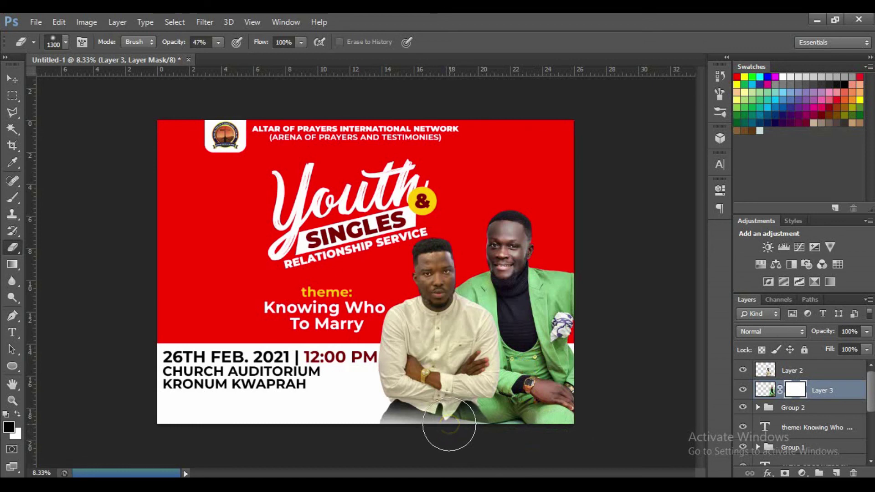
pyautogui.click(462, 425)
pyautogui.moveTo(462, 424)
pyautogui.mouseDown()
pyautogui.moveTo(416, 400)
pyautogui.moveTo(307, 377)
pyautogui.moveTo(375, 376)
pyautogui.moveTo(452, 414)
pyautogui.moveTo(431, 408)
pyautogui.moveTo(514, 434)
pyautogui.moveTo(484, 430)
pyautogui.mouseUp()
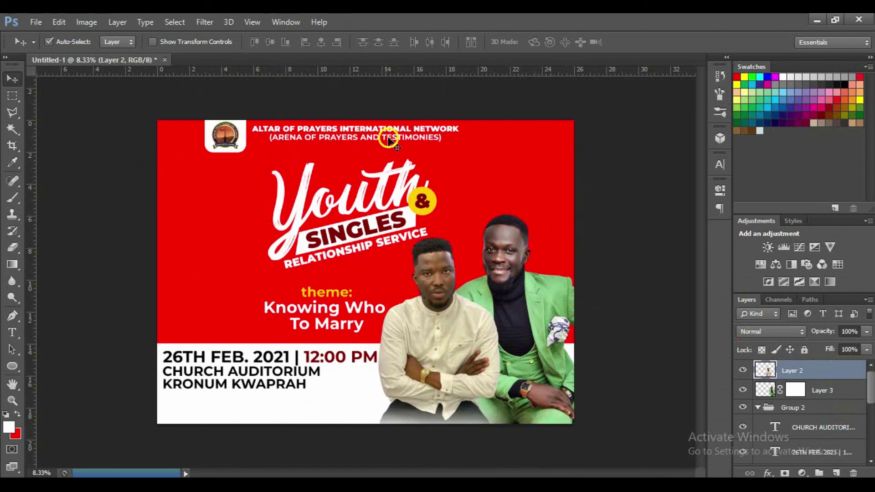
# - Paste the crowd photo directly above the Background layer, behind the white strip and all the text
pyautogui.moveTo(866, 391); pyautogui.dragTo(869, 451)
pyautogui.click(828, 455)
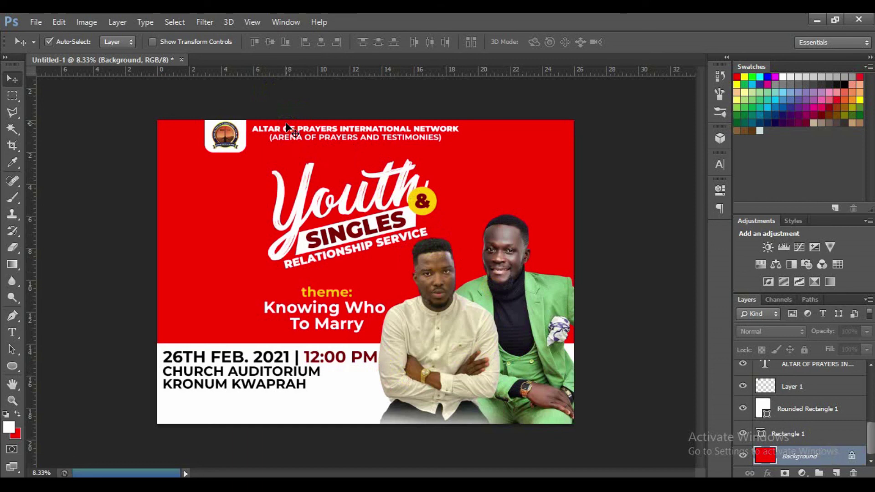
pyautogui.hotkey('ctrl', 'v')
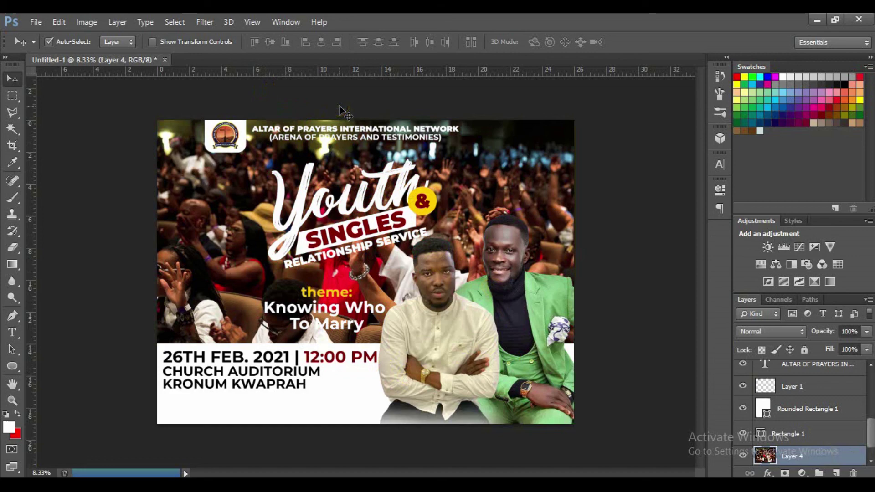
pyautogui.click(36, 22)
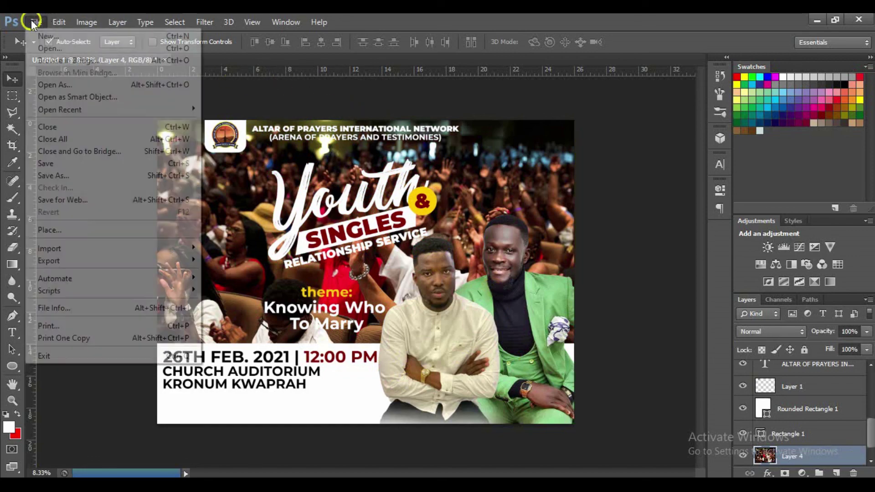
pyautogui.click(46, 48)
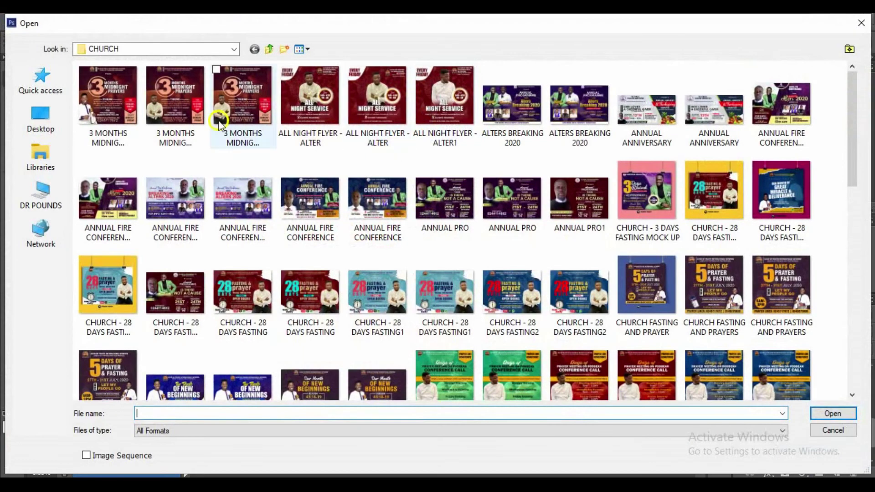
pyautogui.click(819, 430)
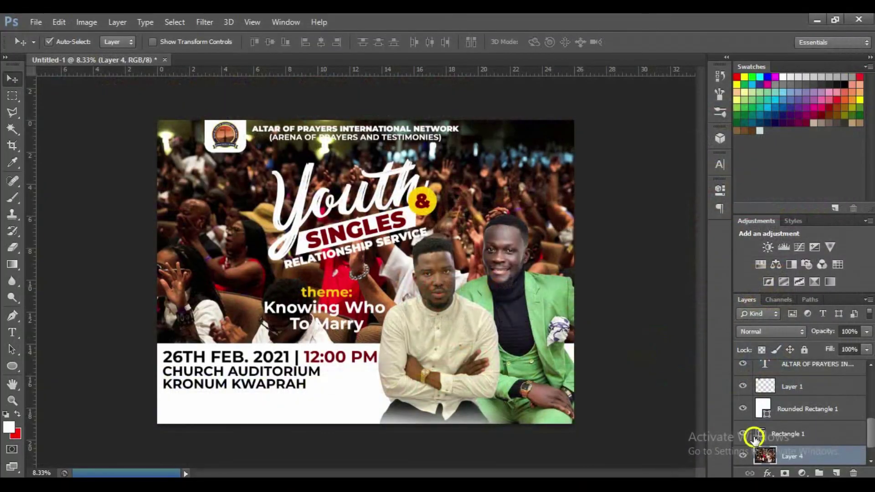
# - Set the crowd photo layer's opacity to 20% so it blends into the red background
pyautogui.click(866, 349)
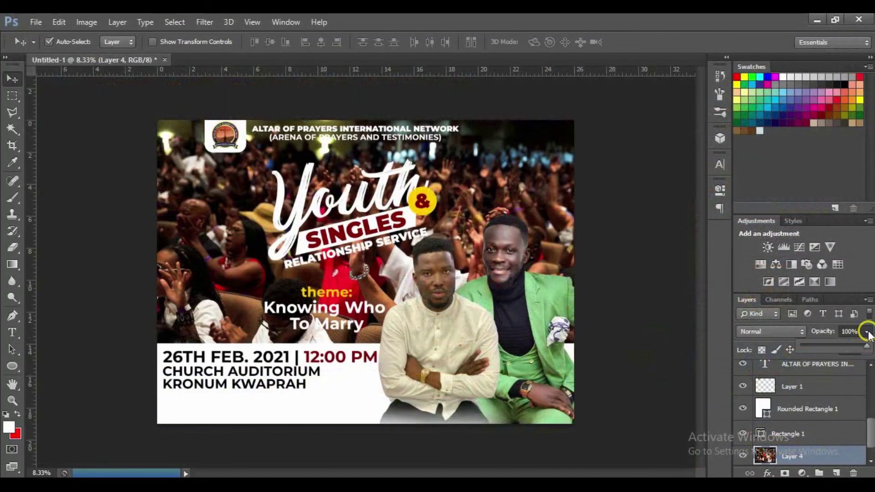
pyautogui.moveTo(858, 353); pyautogui.dragTo(812, 333)
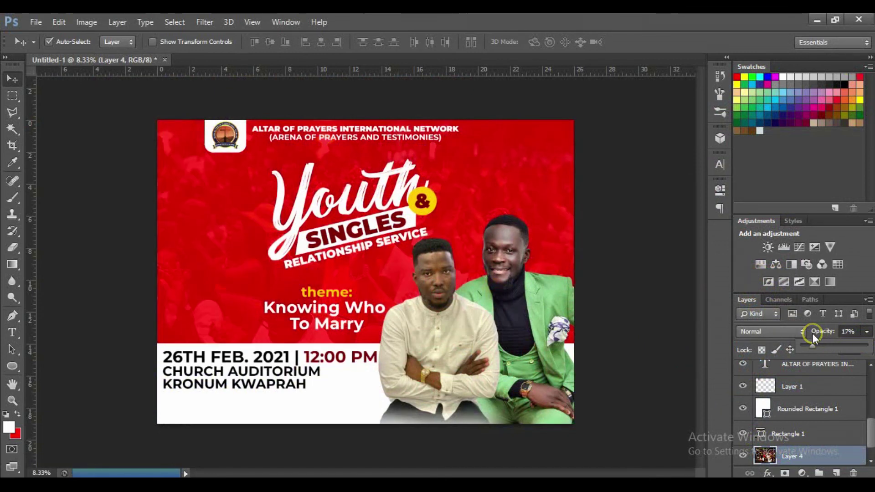
pyautogui.moveTo(812, 332); pyautogui.dragTo(813, 332)
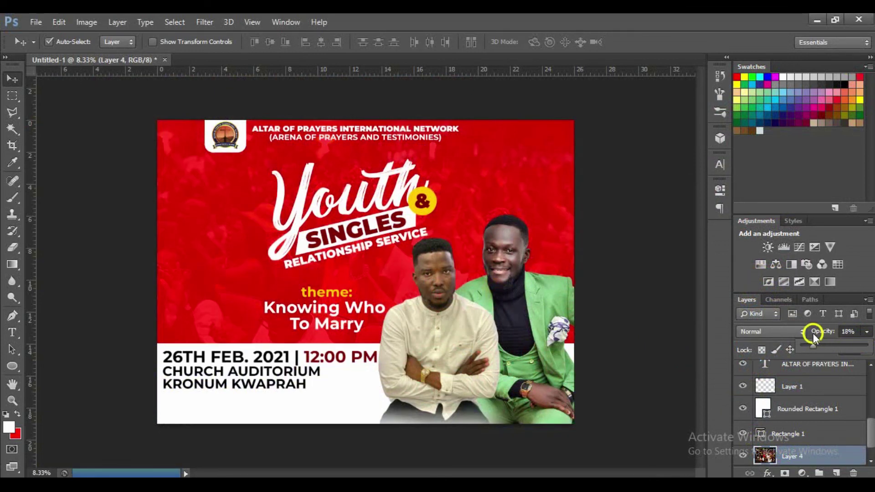
pyautogui.moveTo(813, 333); pyautogui.dragTo(816, 335)
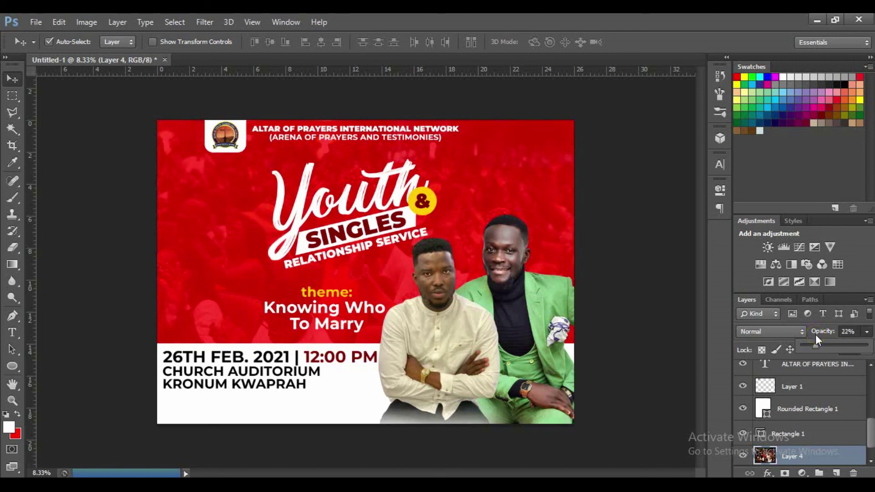
pyautogui.moveTo(815, 337); pyautogui.dragTo(811, 338)
pyautogui.click(846, 332)
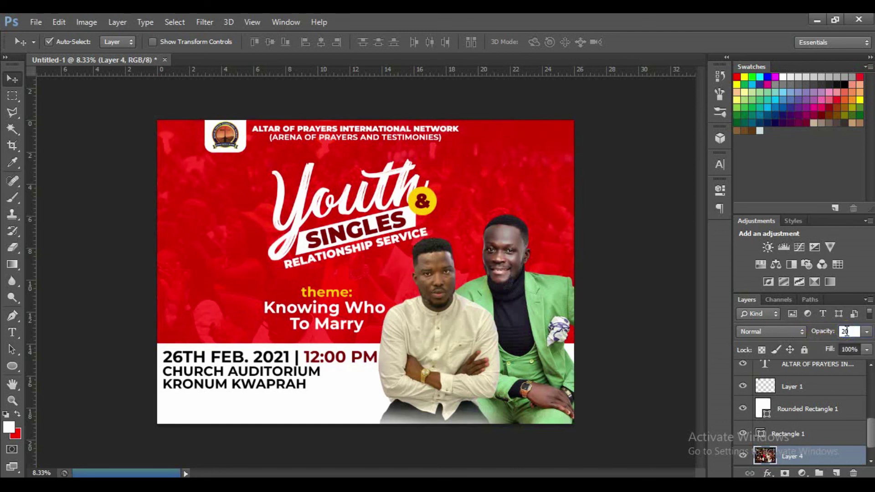
# - Apply the 20% opacity to the crowd photo layer and deselect all layers
pyautogui.write('20')
pyautogui.click(850, 454)
pyautogui.scroll(-1, 869, 431)
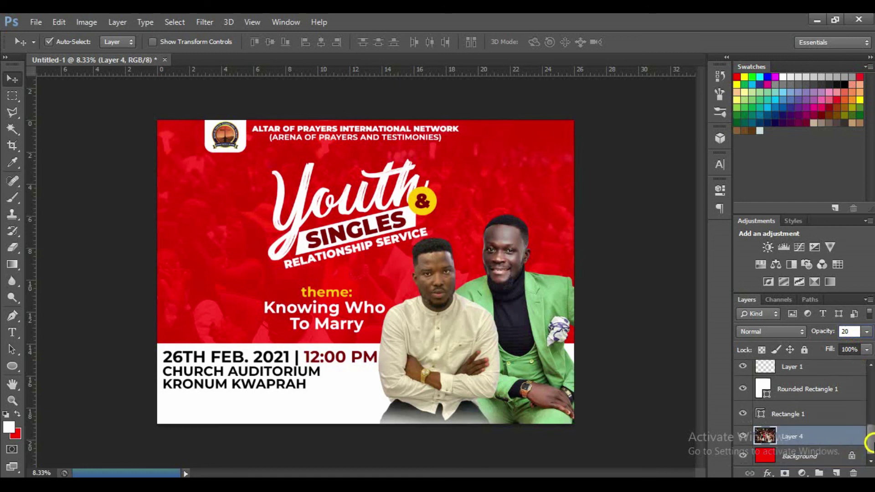
pyautogui.click(656, 419)
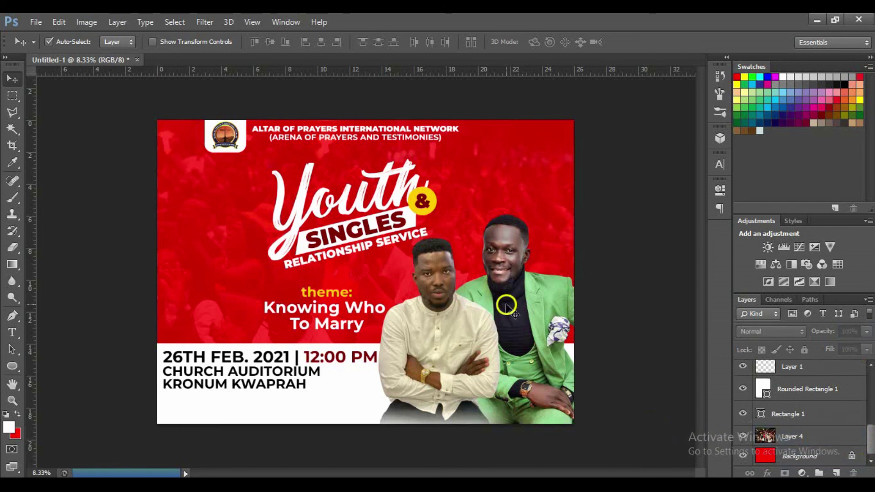
# - Try to move only the venue text slightly lower in the white strip, and undo the move
pyautogui.click(275, 370)
pyautogui.hotkey('shift', 'Down')
pyautogui.hotkey('shift', 'Down')
pyautogui.hotkey('shift', 'Down')
pyautogui.hotkey('shift', 'Down')
pyautogui.hotkey('shift', 'Down')
pyautogui.hotkey('shift', 'Down')
pyautogui.hotkey('shift', 'Down')
pyautogui.hotkey('shift', 'Down')
pyautogui.hotkey('shift', 'Down')
pyautogui.hotkey('shift', 'Down')
pyautogui.hotkey('shift', 'Down')
pyautogui.hotkey('shift', 'Down')
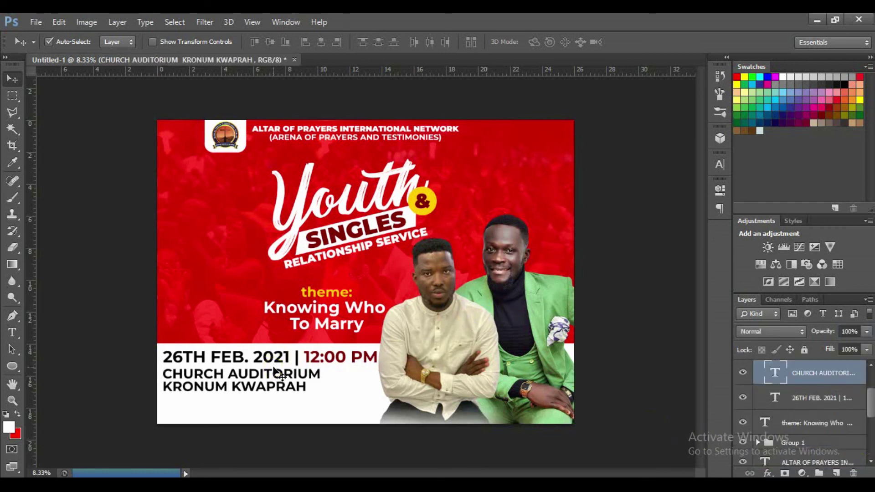
pyautogui.click(273, 365)
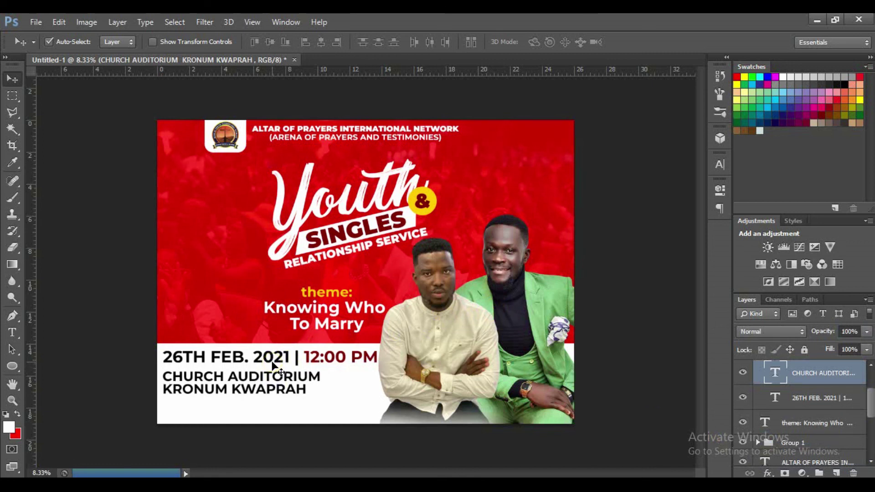
pyautogui.hotkey('ctrl', 'z')
# - Group the date and venue text layers and move the group slightly down within the white strip
pyautogui.scroll(1, 759, 406)
pyautogui.hotkey('ctrl', 'g')
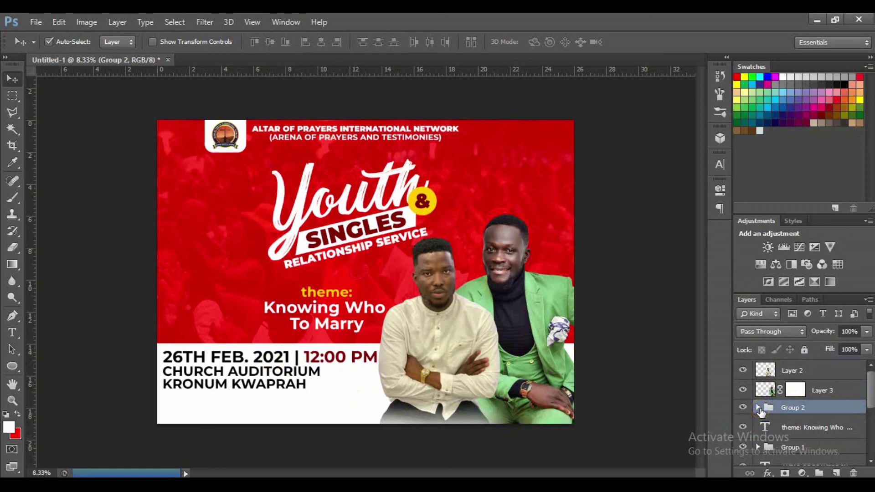
pyautogui.hotkey('shift', 'Down')
pyautogui.hotkey('shift', 'Down')
pyautogui.hotkey('shift', 'Down')
pyautogui.hotkey('shift', 'Down')
pyautogui.hotkey('shift', 'Down')
pyautogui.hotkey('shift', 'Down')
pyautogui.hotkey('shift', 'Down')
pyautogui.hotkey('shift', 'Down')
pyautogui.hotkey('shift', 'Down')
pyautogui.hotkey('shift', 'Down')
pyautogui.hotkey('shift', 'Down')
pyautogui.hotkey('shift', 'Down')
pyautogui.hotkey('shift', 'Down')
pyautogui.hotkey('shift', 'Down')
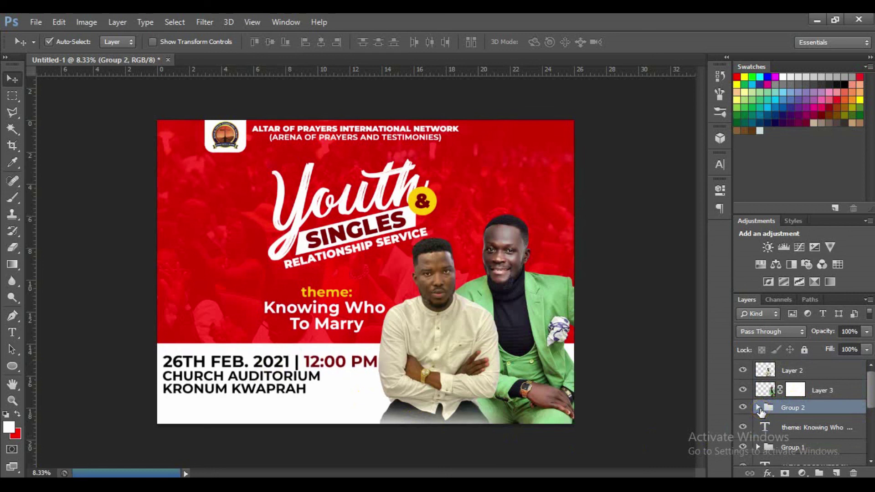
pyautogui.hotkey('shift', 'Down')
pyautogui.hotkey('shift', 'Down')
pyautogui.hotkey('shift', 'Down')
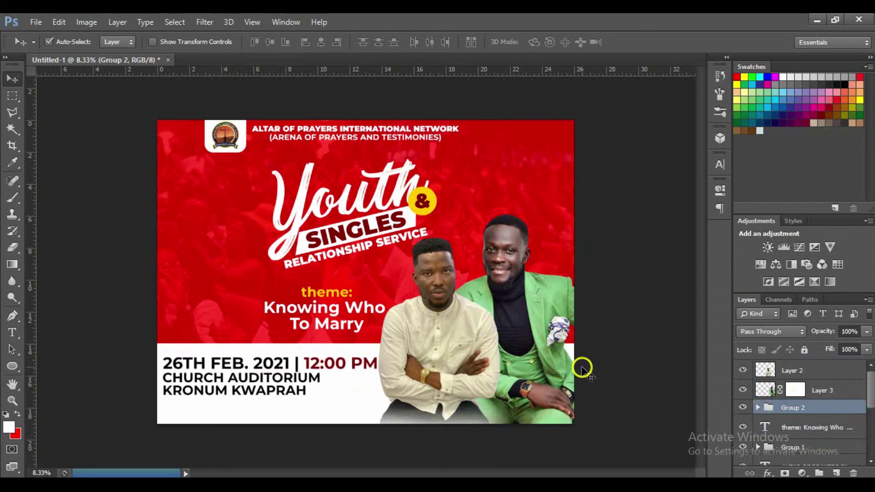
pyautogui.hotkey('shift', 'Up')
pyautogui.hotkey('shift', 'Up')
pyautogui.hotkey('shift', 'Down')
pyautogui.hotkey('shift', 'Down')
pyautogui.hotkey('shift', 'Down')
pyautogui.hotkey('shift', 'Down')
# - Lower the white strip so its upper edge sits just above the date line and more of the crowd background shows
pyautogui.click(339, 401)
pyautogui.hotkey('shift', 'Down')
pyautogui.hotkey('shift', 'Down')
pyautogui.hotkey('shift', 'Down')
pyautogui.hotkey('shift', 'Down')
pyautogui.hotkey('shift', 'Down')
pyautogui.hotkey('shift', 'Down')
pyautogui.hotkey('shift', 'Down')
pyautogui.hotkey('shift', 'Down')
pyautogui.hotkey('shift', 'Down')
pyautogui.hotkey('shift', 'Down')
pyautogui.hotkey('shift', 'Down')
pyautogui.hotkey('shift', 'Down')
pyautogui.hotkey('shift', 'Down')
pyautogui.hotkey('shift', 'Down')
pyautogui.hotkey('shift', 'Down')
pyautogui.hotkey('shift', 'Down')
pyautogui.hotkey('shift', 'Down')
pyautogui.hotkey('shift', 'Down')
pyautogui.hotkey('shift', 'Down')
pyautogui.hotkey('shift', 'Down')
pyautogui.hotkey('shift', 'Down')
pyautogui.hotkey('shift', 'Down')
pyautogui.hotkey('shift', 'Down')
pyautogui.hotkey('shift', 'Down')
pyautogui.hotkey('shift', 'Down')
pyautogui.click(337, 400)
pyautogui.hotkey('shift', 'Down')
pyautogui.hotkey('shift', 'Down')
pyautogui.hotkey('shift', 'Down')
pyautogui.hotkey('shift', 'Down')
pyautogui.hotkey('shift', 'Down')
pyautogui.hotkey('shift', 'Down')
pyautogui.hotkey('shift', 'Down')
pyautogui.hotkey('shift', 'Down')
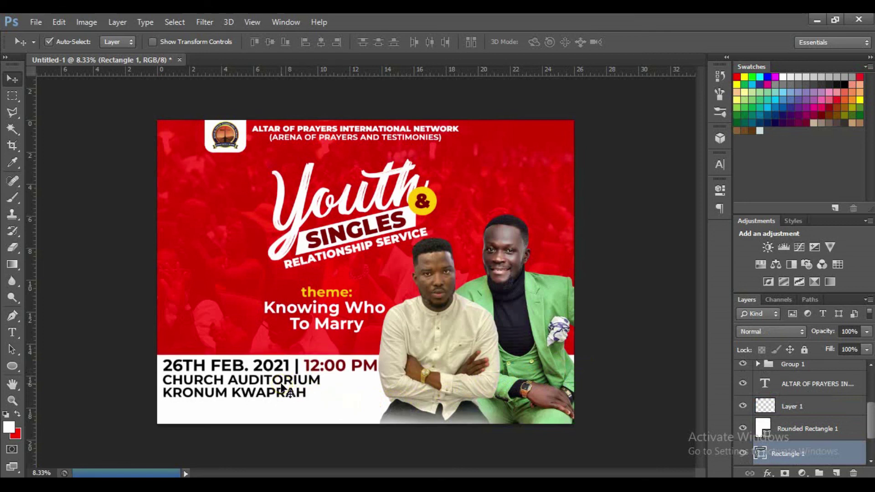
# - Move the date and venue group further down and slightly left to centre it vertically in the white strip
pyautogui.click(282, 387)
pyautogui.moveTo(843, 385); pyautogui.dragTo(807, 386)
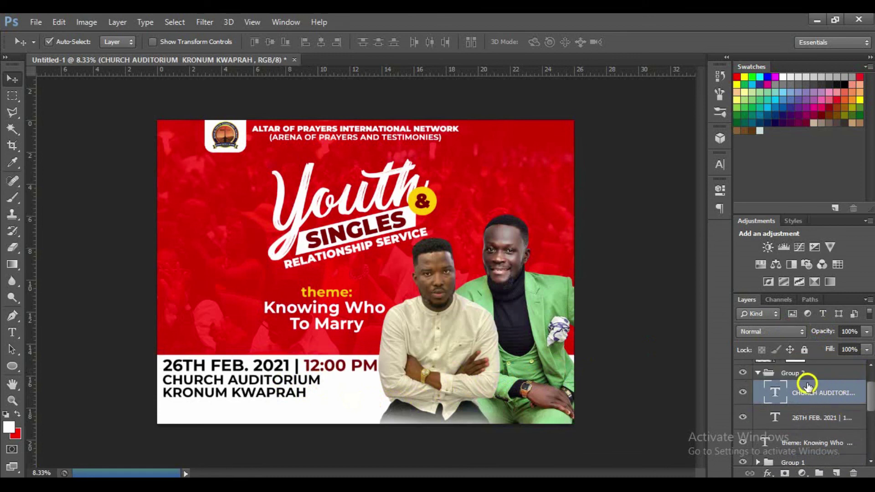
pyautogui.click(807, 378)
pyautogui.hotkey('shift', 'Down')
pyautogui.hotkey('shift', 'Down')
pyautogui.hotkey('shift', 'Down')
pyautogui.hotkey('shift', 'Down')
pyautogui.hotkey('shift', 'Down')
pyautogui.hotkey('shift', 'Down')
pyautogui.hotkey('shift', 'Down')
pyautogui.hotkey('shift', 'Down')
pyautogui.hotkey('shift', 'Down')
pyautogui.hotkey('shift', 'Down')
pyautogui.hotkey('shift', 'Down')
pyautogui.hotkey('shift', 'Down')
pyautogui.hotkey('shift', 'Down')
pyautogui.hotkey('shift', 'Down')
pyautogui.hotkey('shift', 'Down')
pyautogui.hotkey('shift', 'Down')
pyautogui.hotkey('shift', 'Down')
pyautogui.hotkey('shift', 'Down')
pyautogui.hotkey('shift', 'Left')
pyautogui.hotkey('shift', 'Left')
pyautogui.hotkey('shift', 'Left')
pyautogui.click(806, 376)
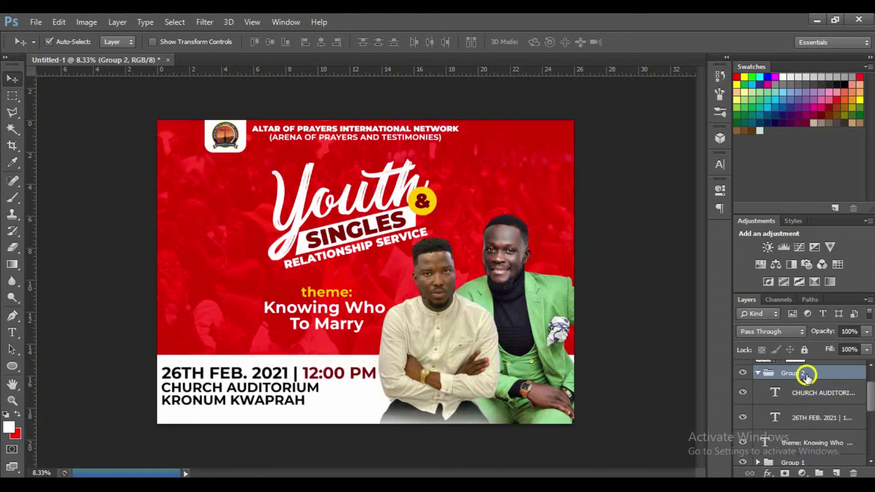
# - Move the theme text "Knowing Who To Marry" slightly lower between the title and the white strip
pyautogui.moveTo(329, 303); pyautogui.dragTo(328, 307)
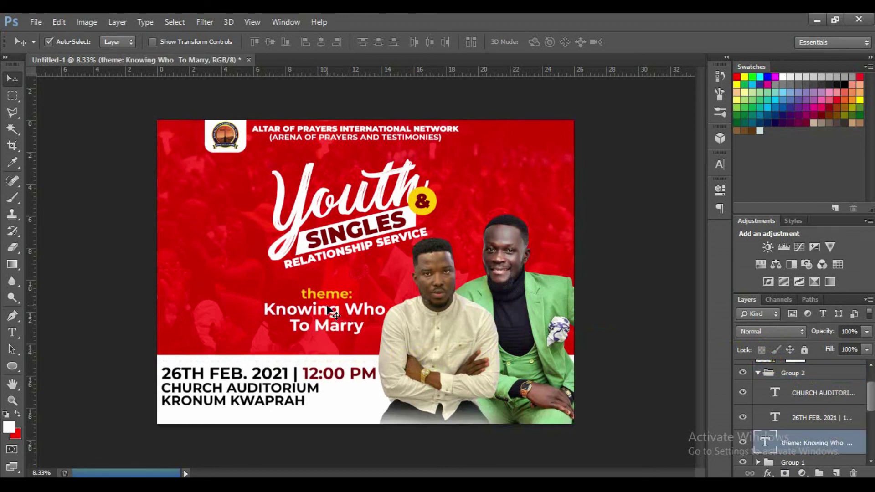
pyautogui.click(391, 312)
# - Set the foreground colour to the darker red #b00000 and fill the Background layer with it
pyautogui.click(493, 202)
pyautogui.click(797, 444)
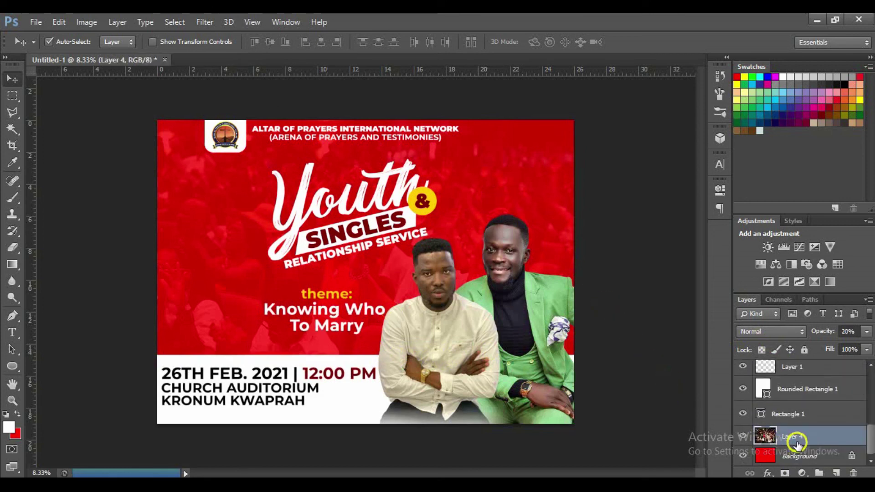
pyautogui.click(17, 414)
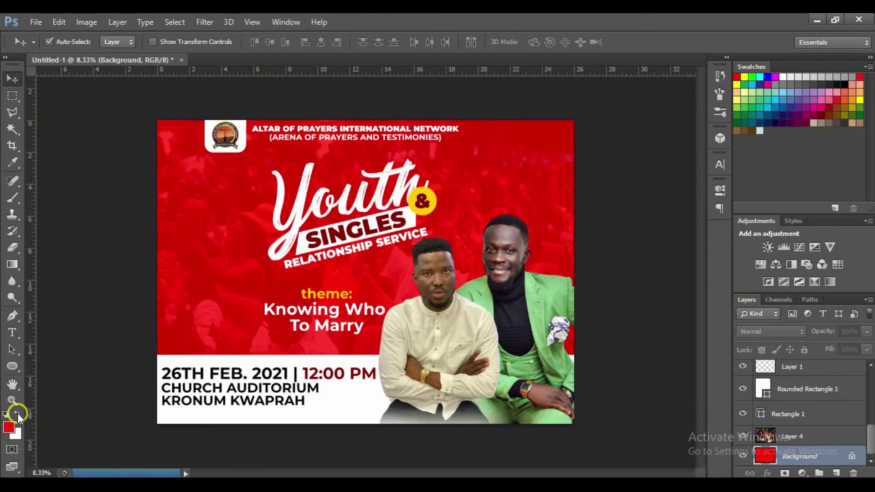
pyautogui.click(8, 426)
pyautogui.moveTo(551, 176); pyautogui.dragTo(612, 136)
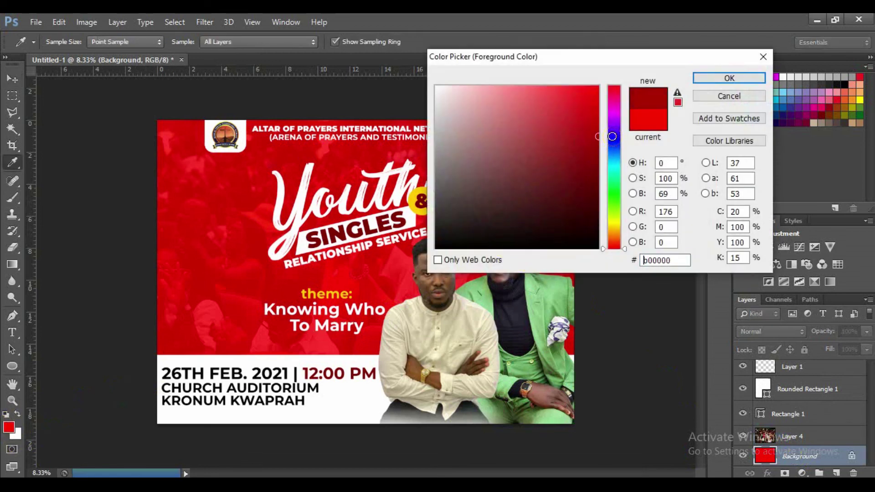
pyautogui.click(708, 78)
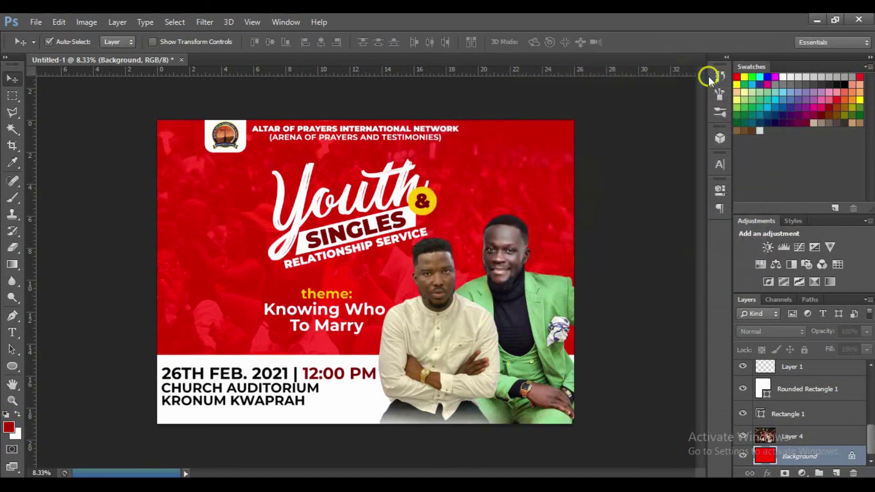
pyautogui.hotkey('alt', 'BackSpace')
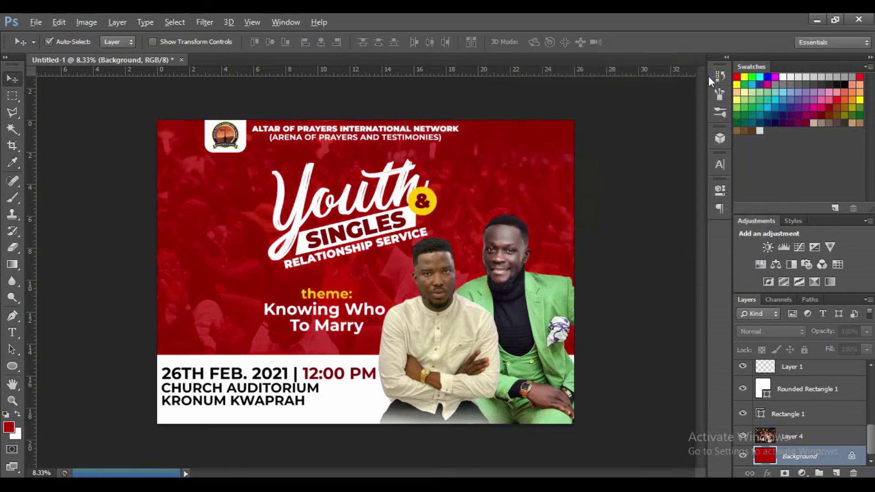